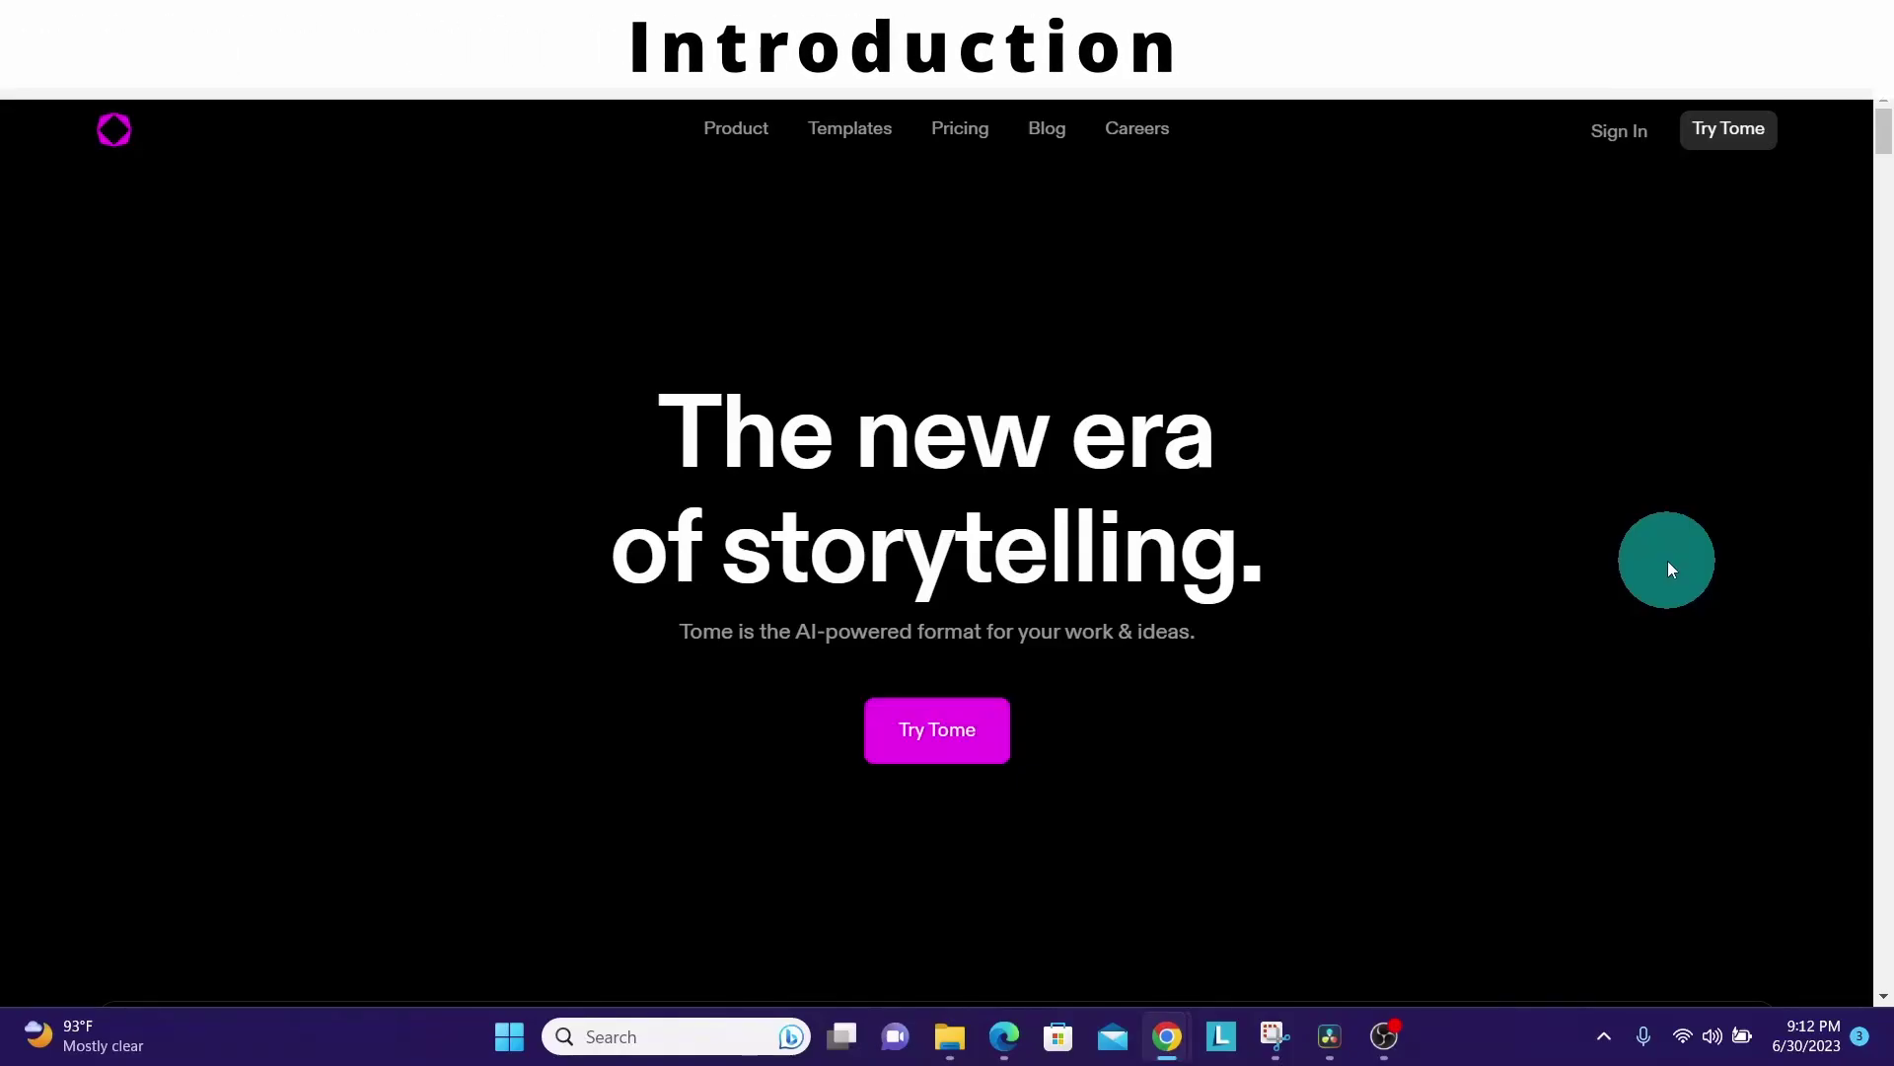
# Step: Scroll down through the dashboard and open the account options menu
pyautogui.scroll(-5, 1884, 998)
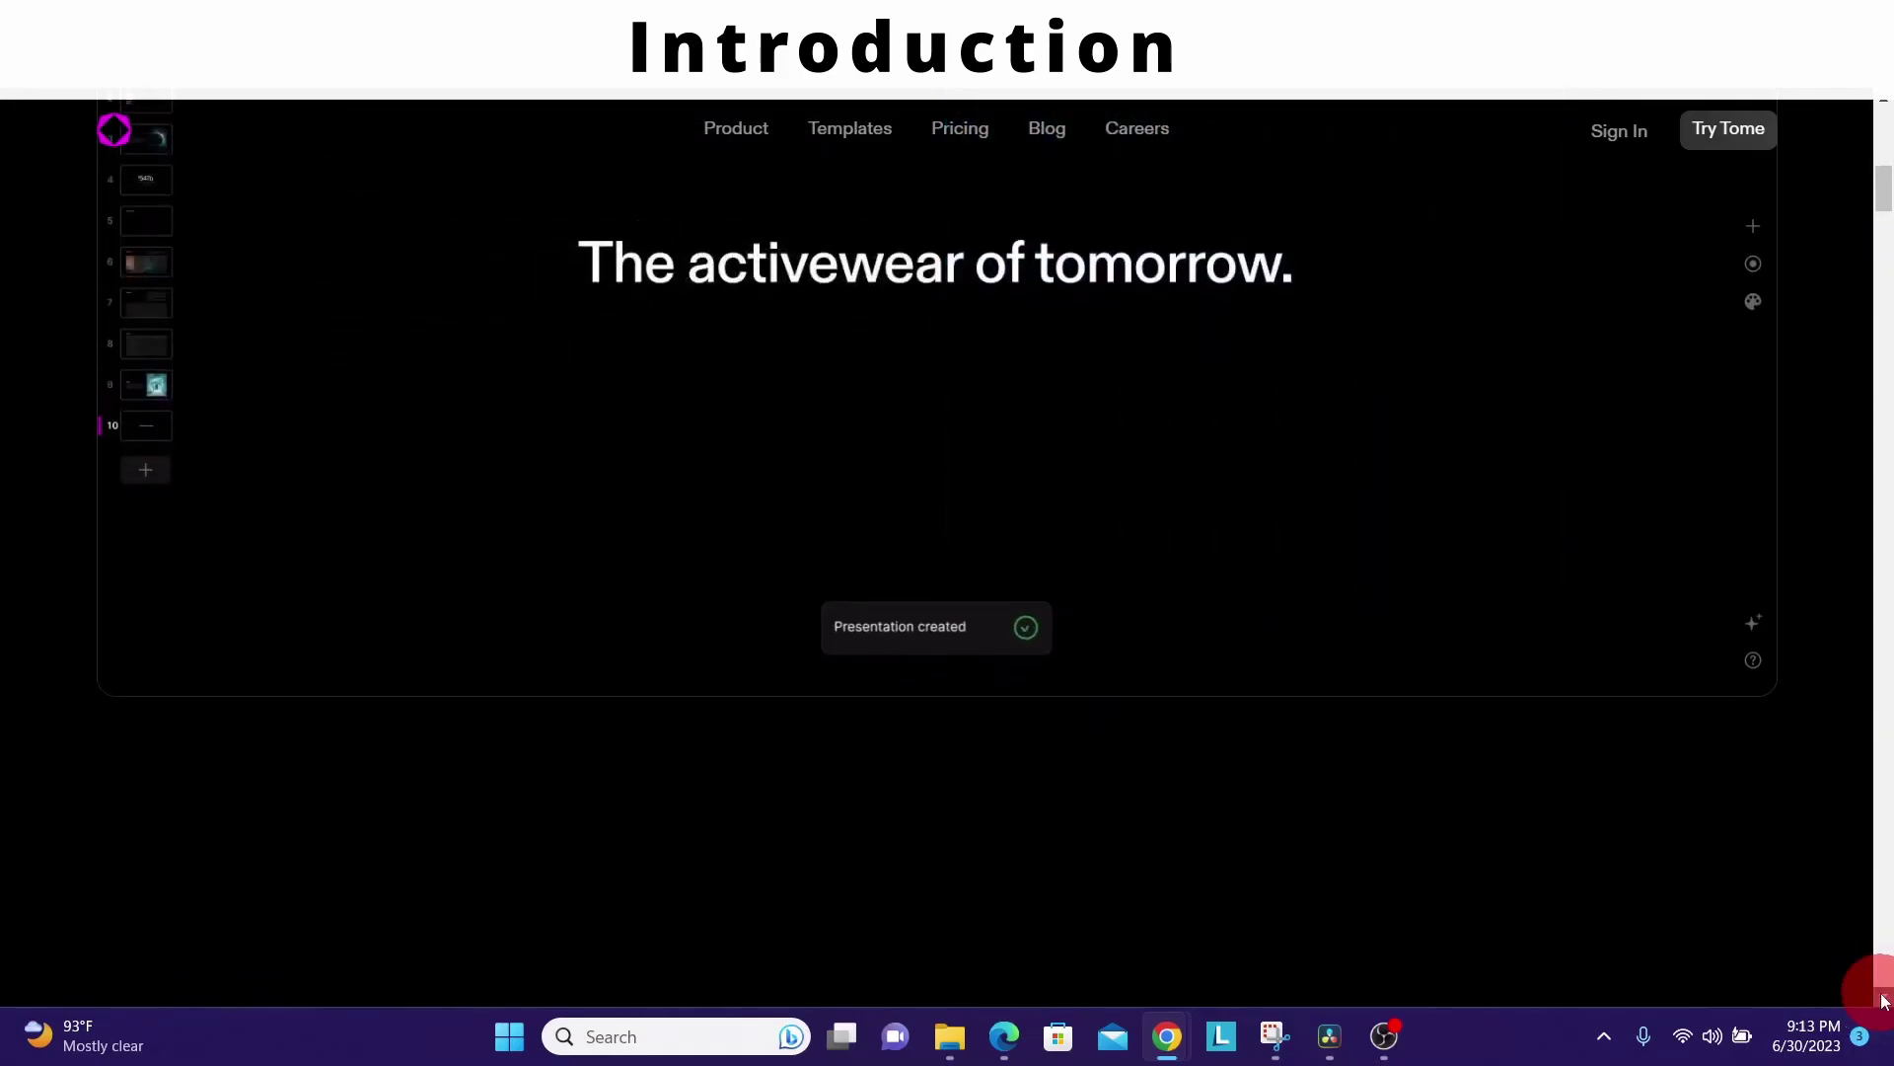
pyautogui.scroll(-10, 1884, 998)
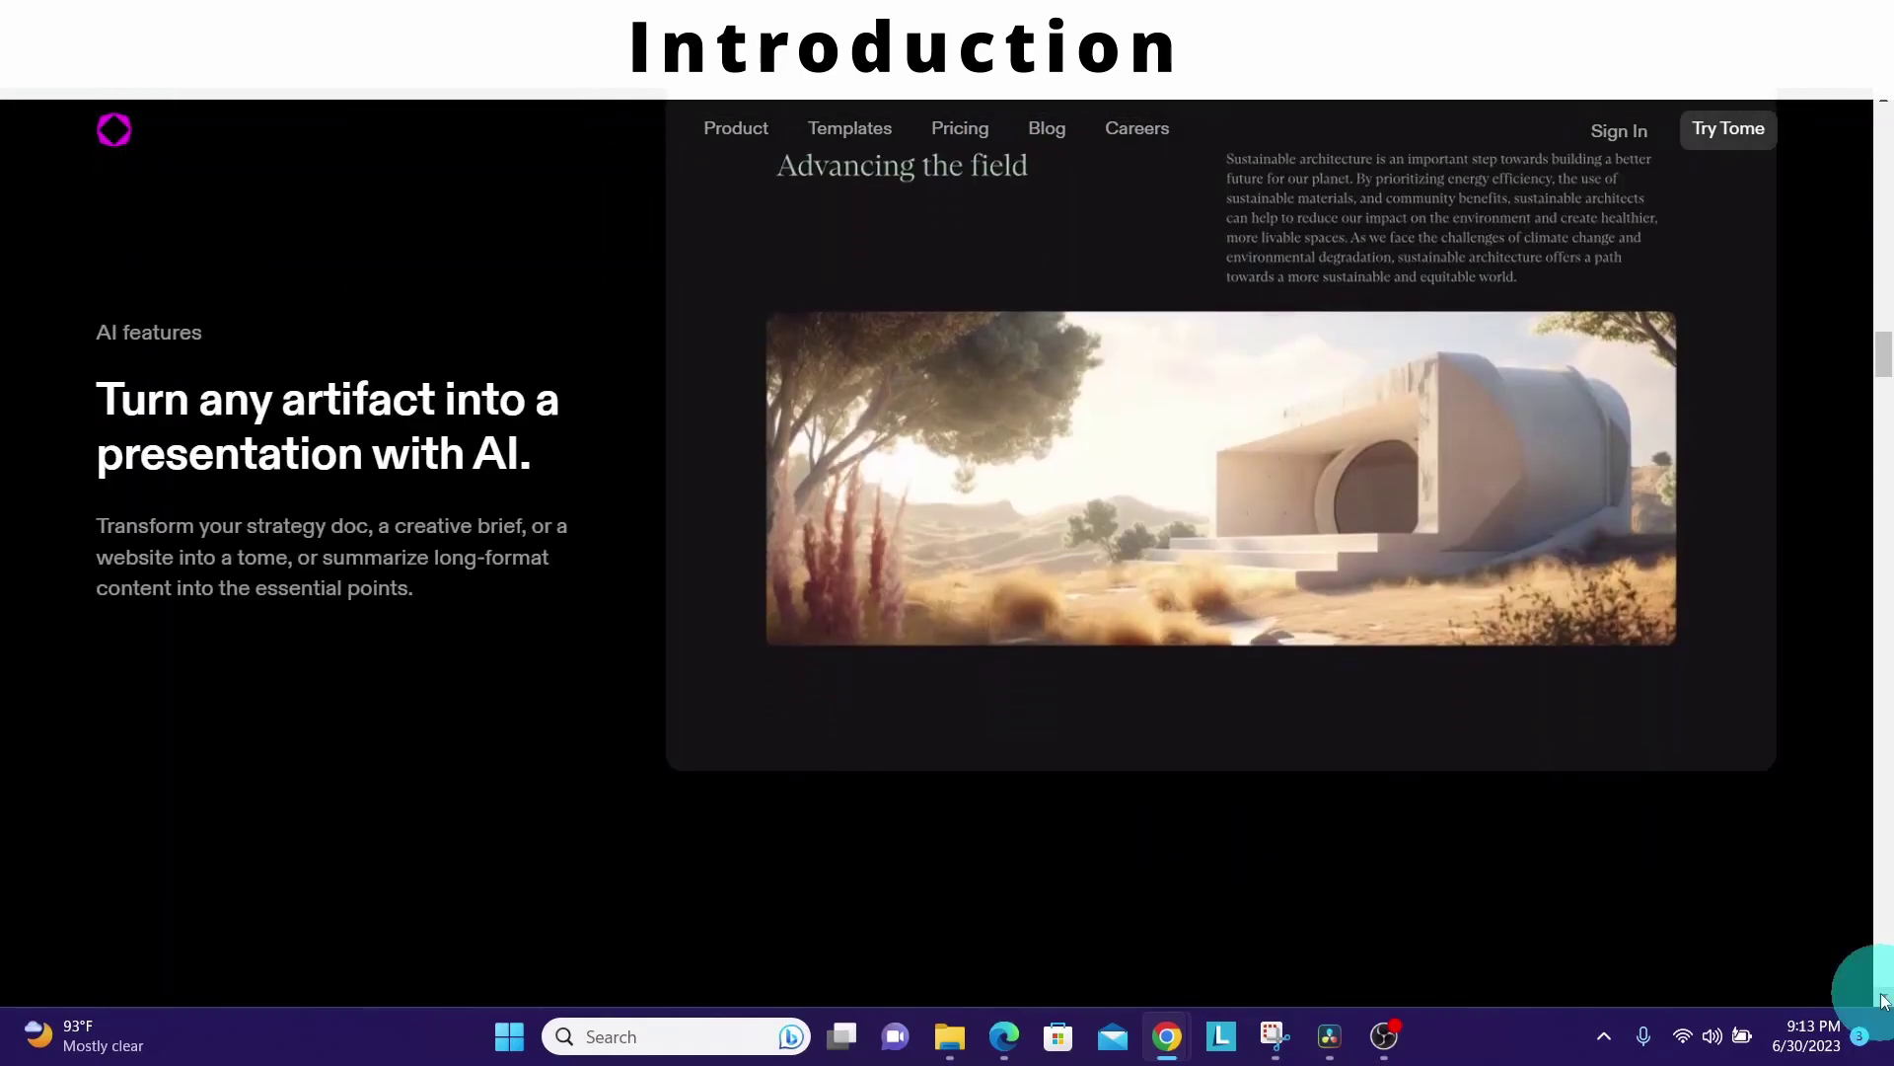
pyautogui.scroll(-5, 1885, 998)
pyautogui.scroll(-5, 1884, 998)
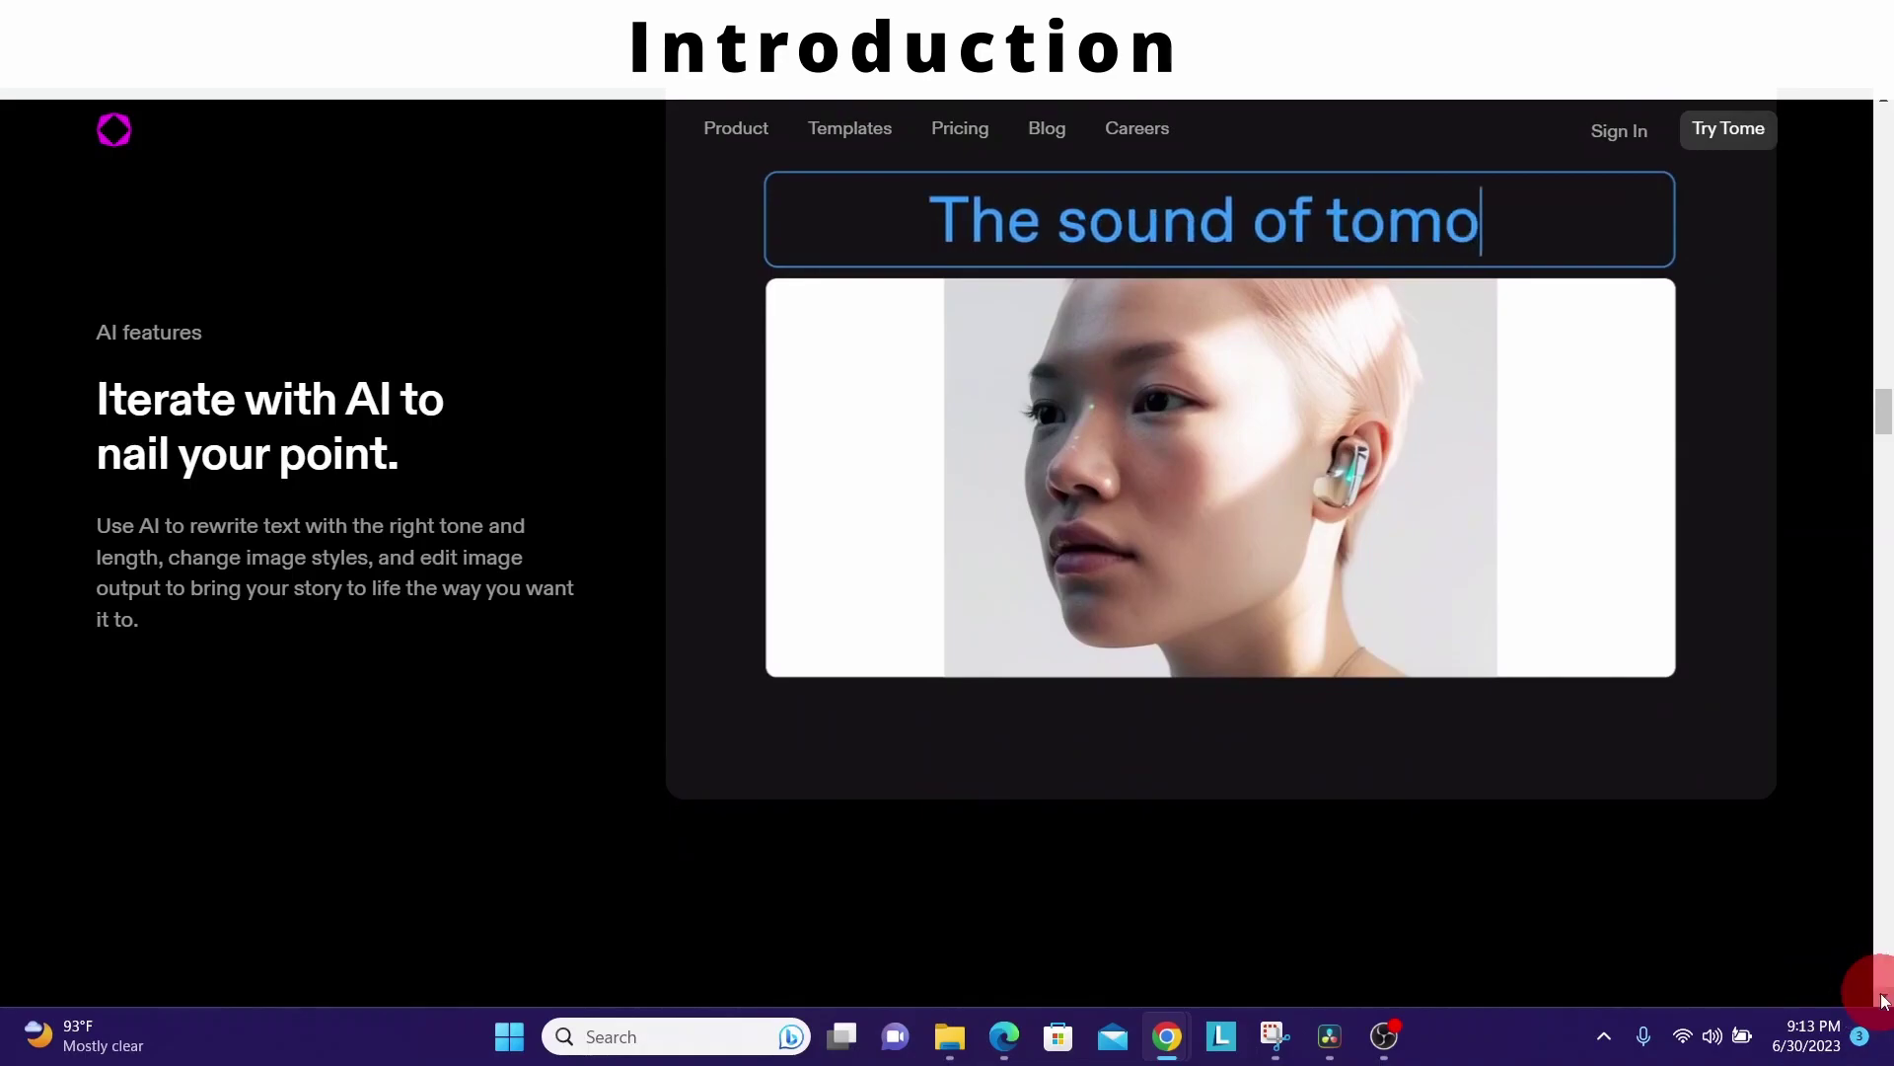
pyautogui.scroll(-3, 1885, 999)
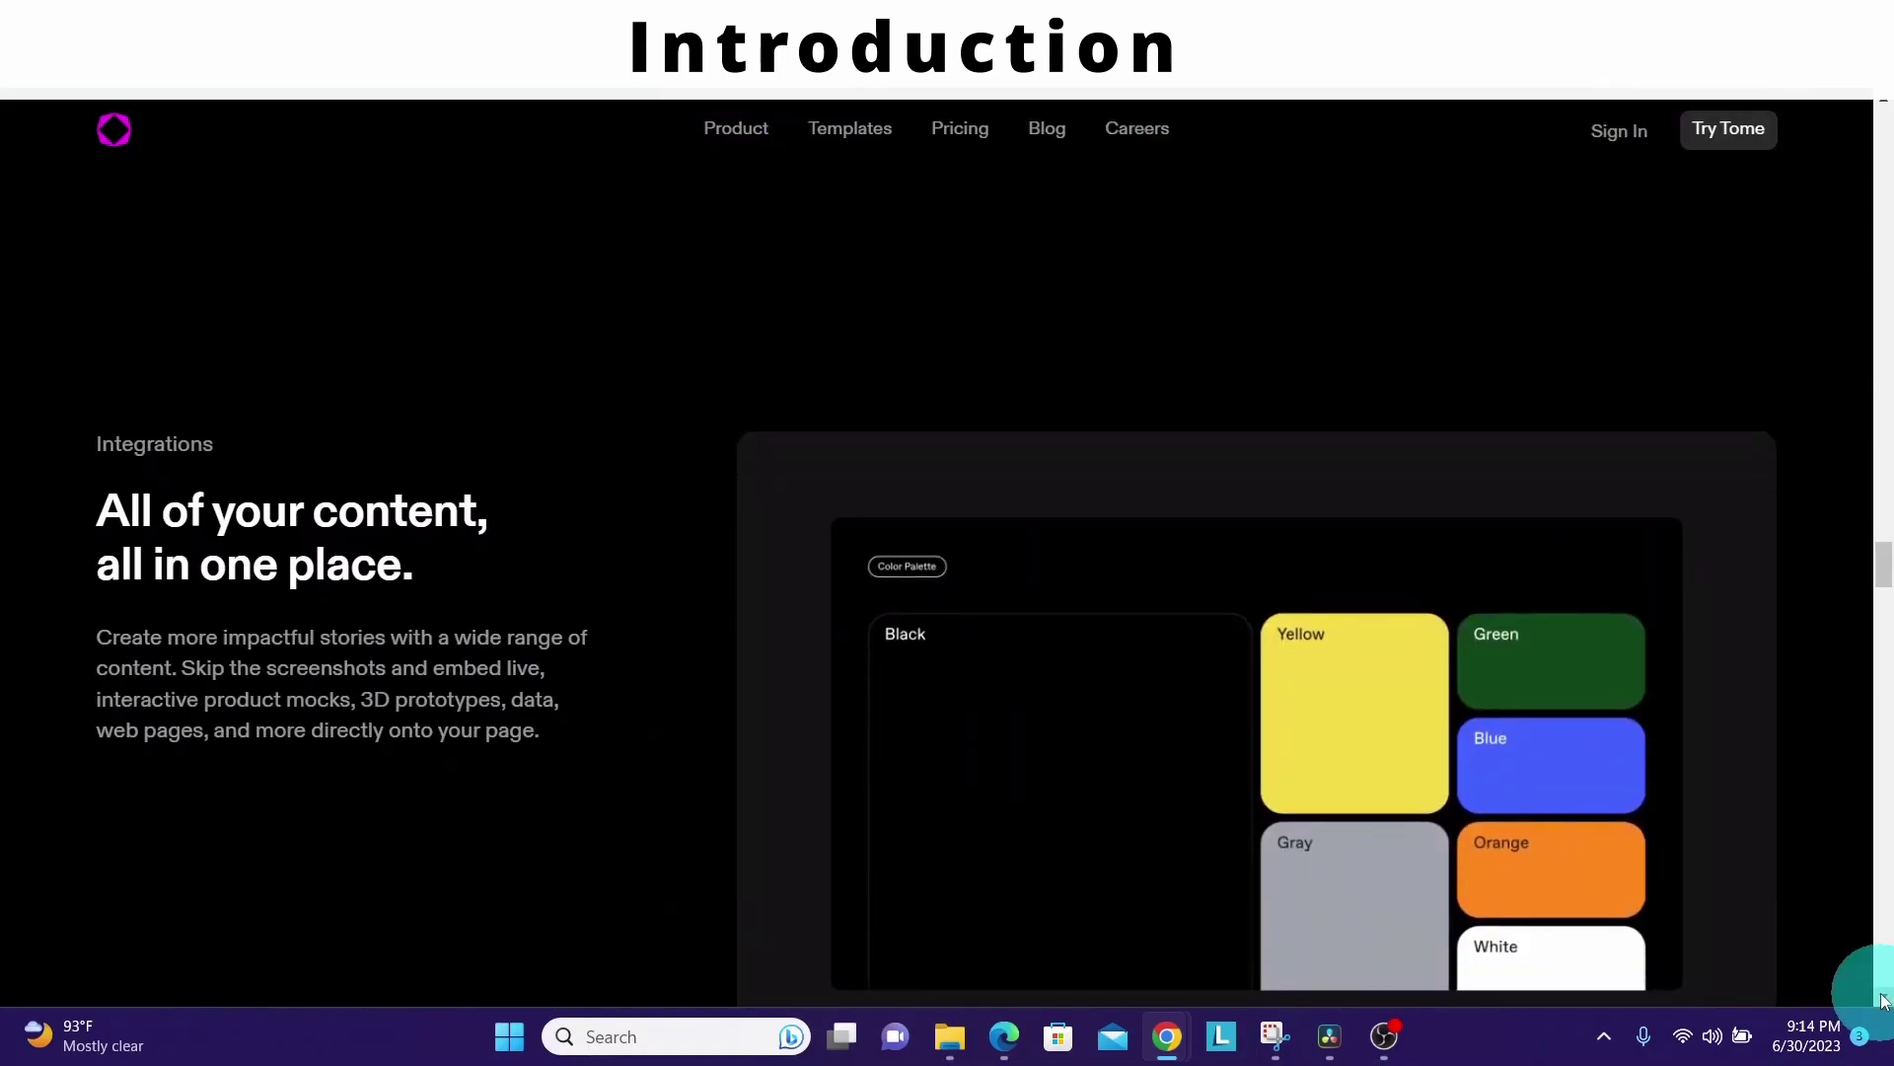
pyautogui.scroll(-3, 1884, 998)
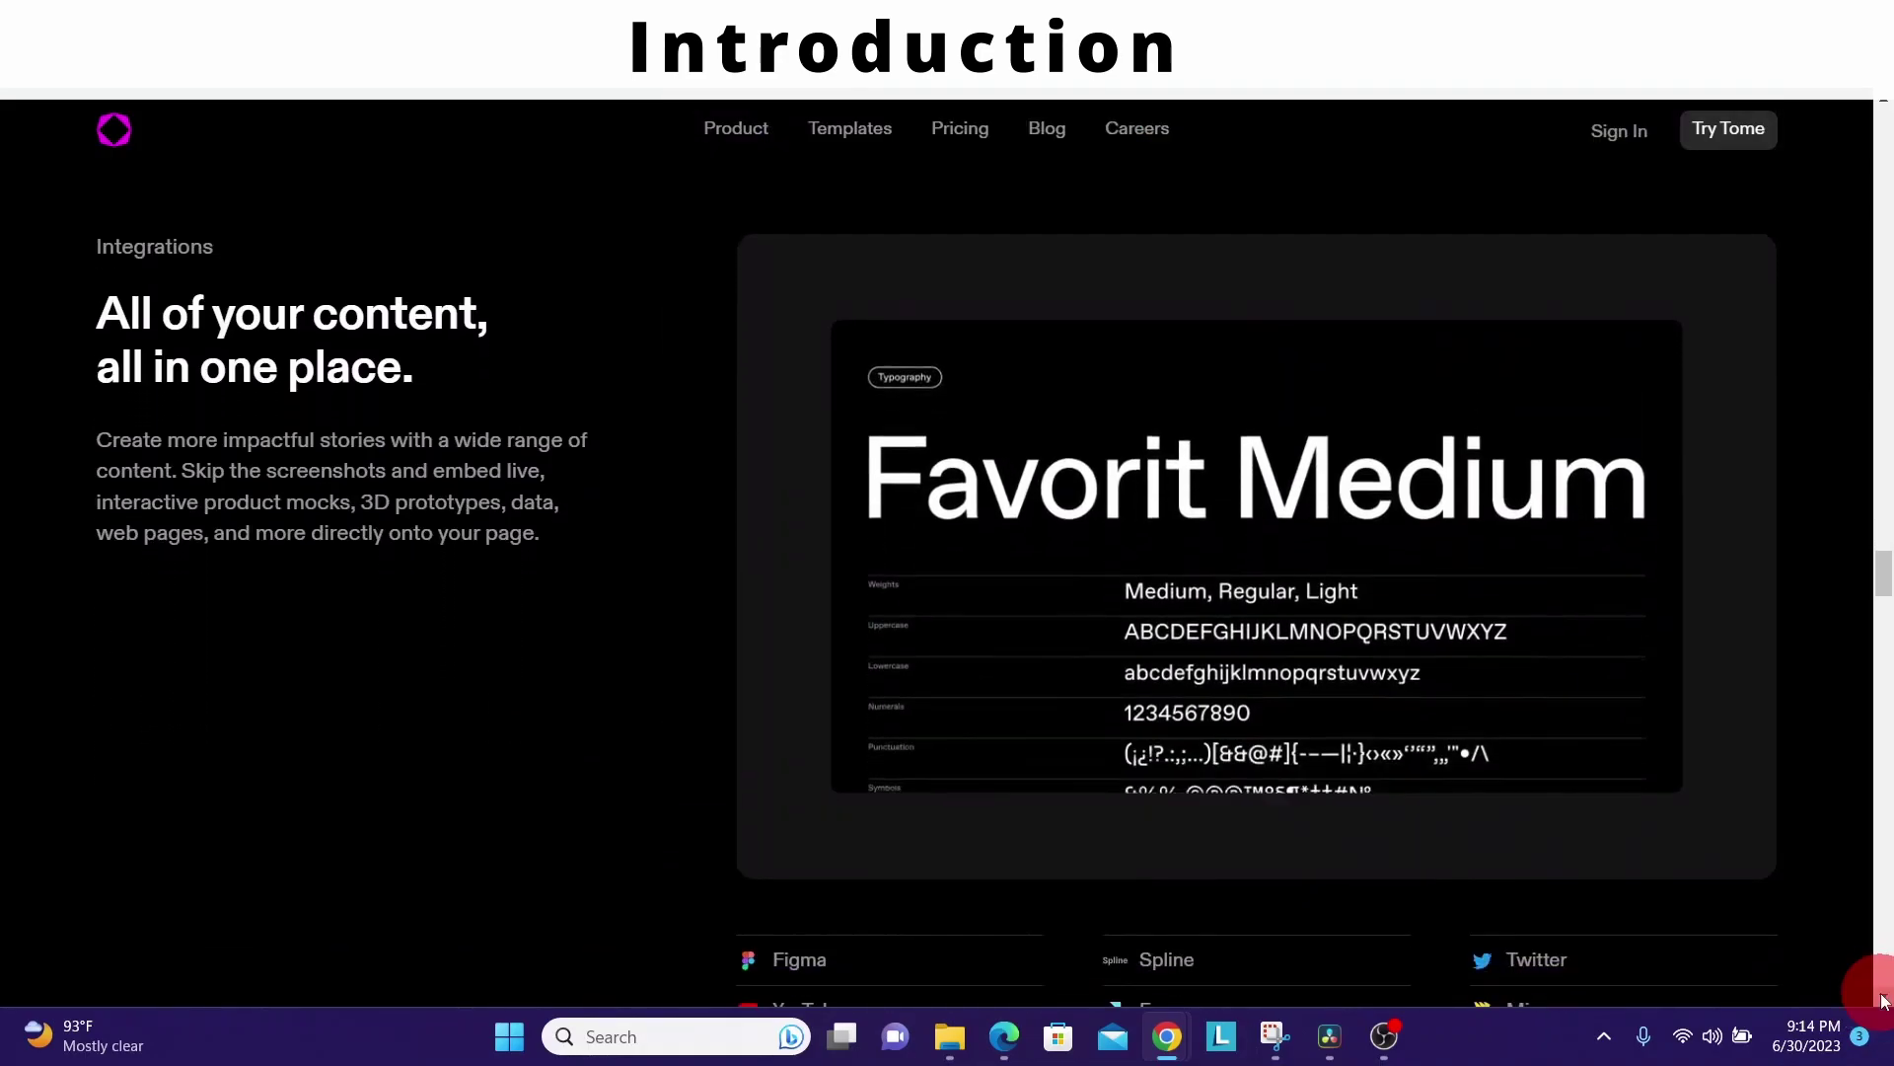
pyautogui.scroll(-3, 1885, 999)
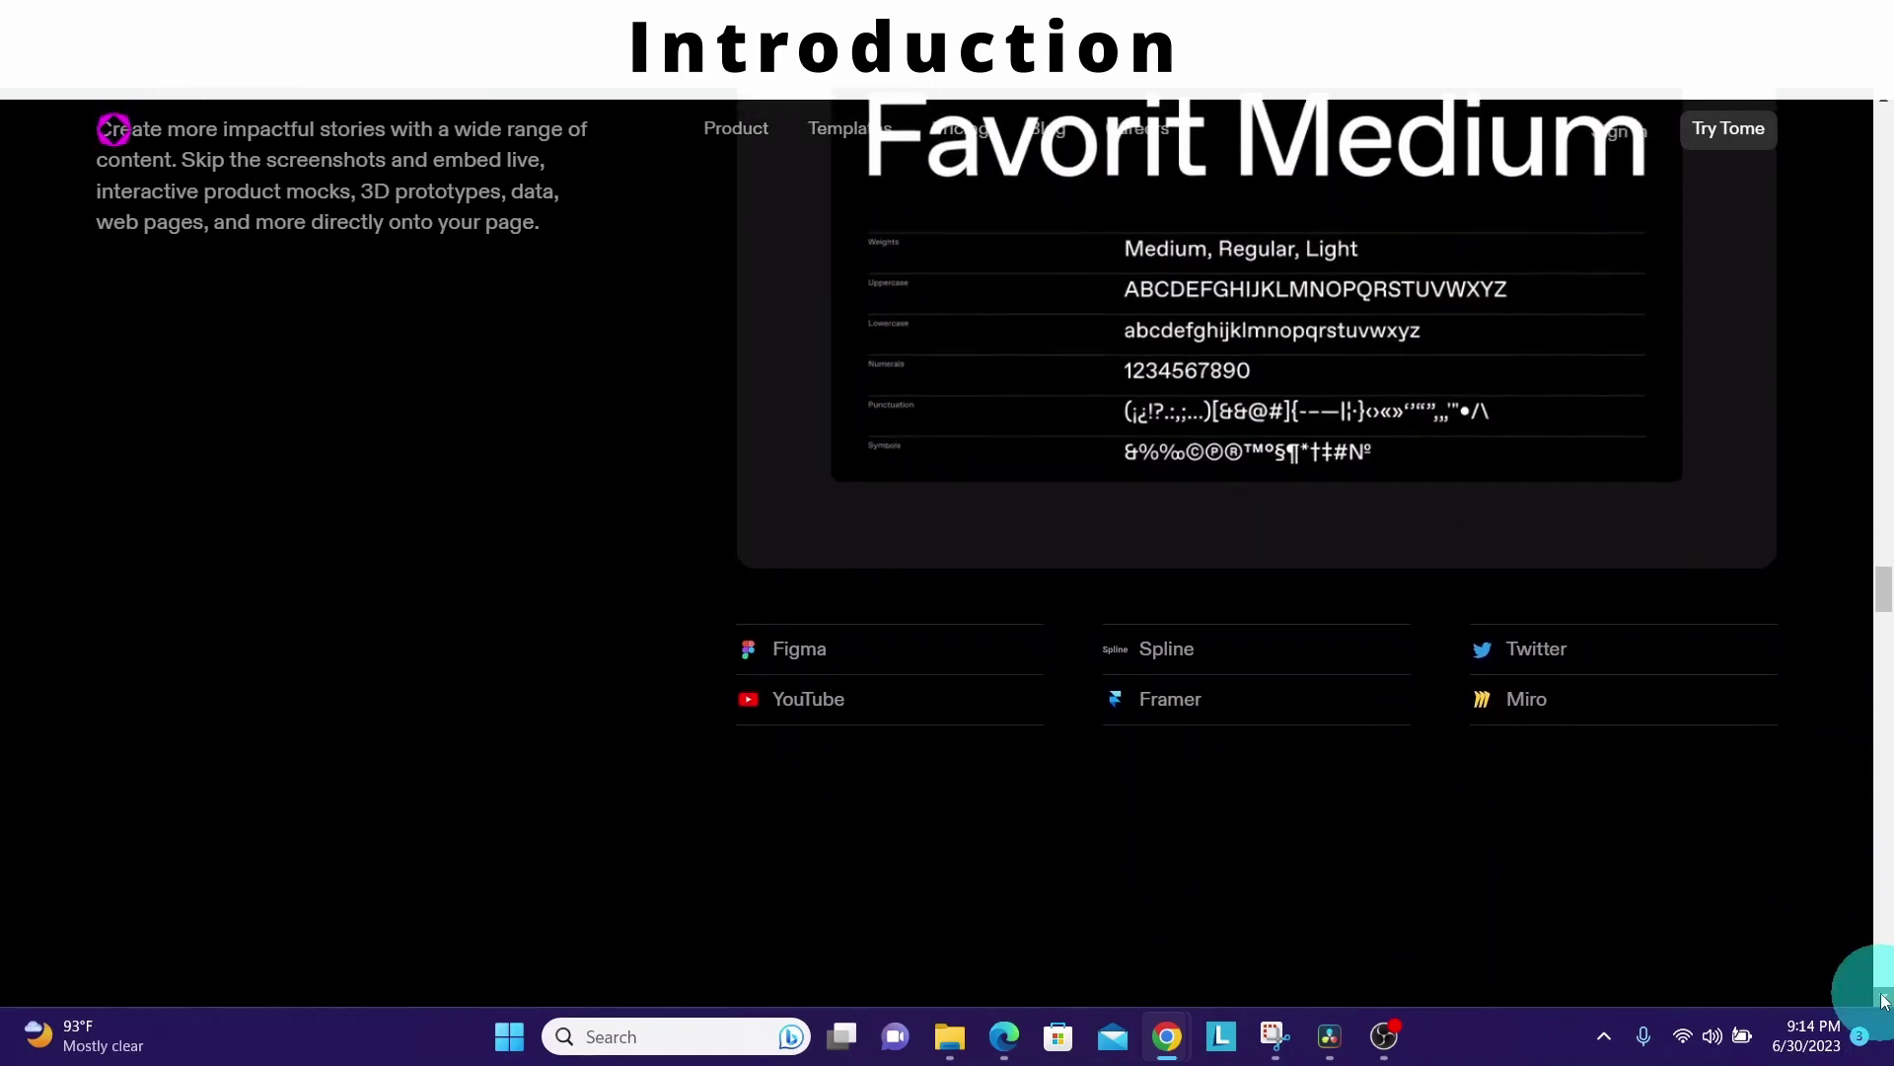
pyautogui.scroll(-3, 1885, 998)
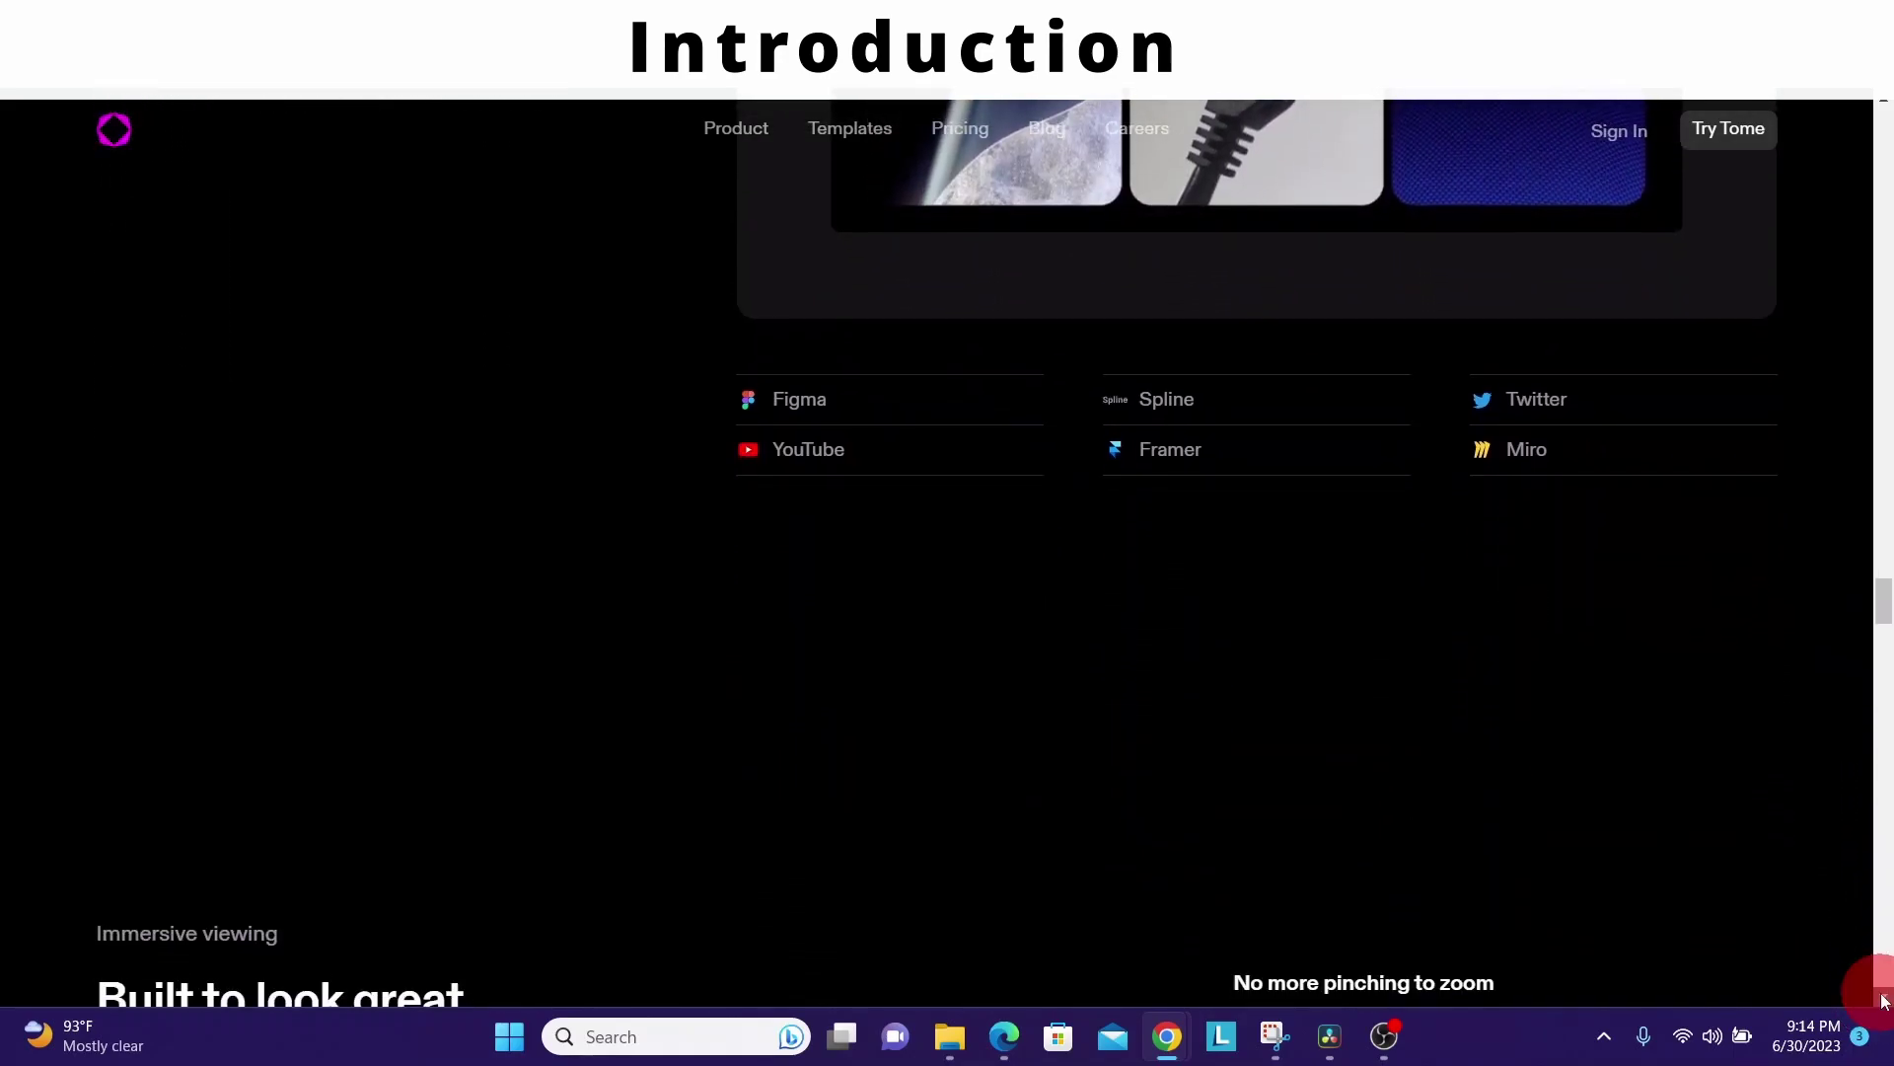
pyautogui.scroll(-8, 1884, 999)
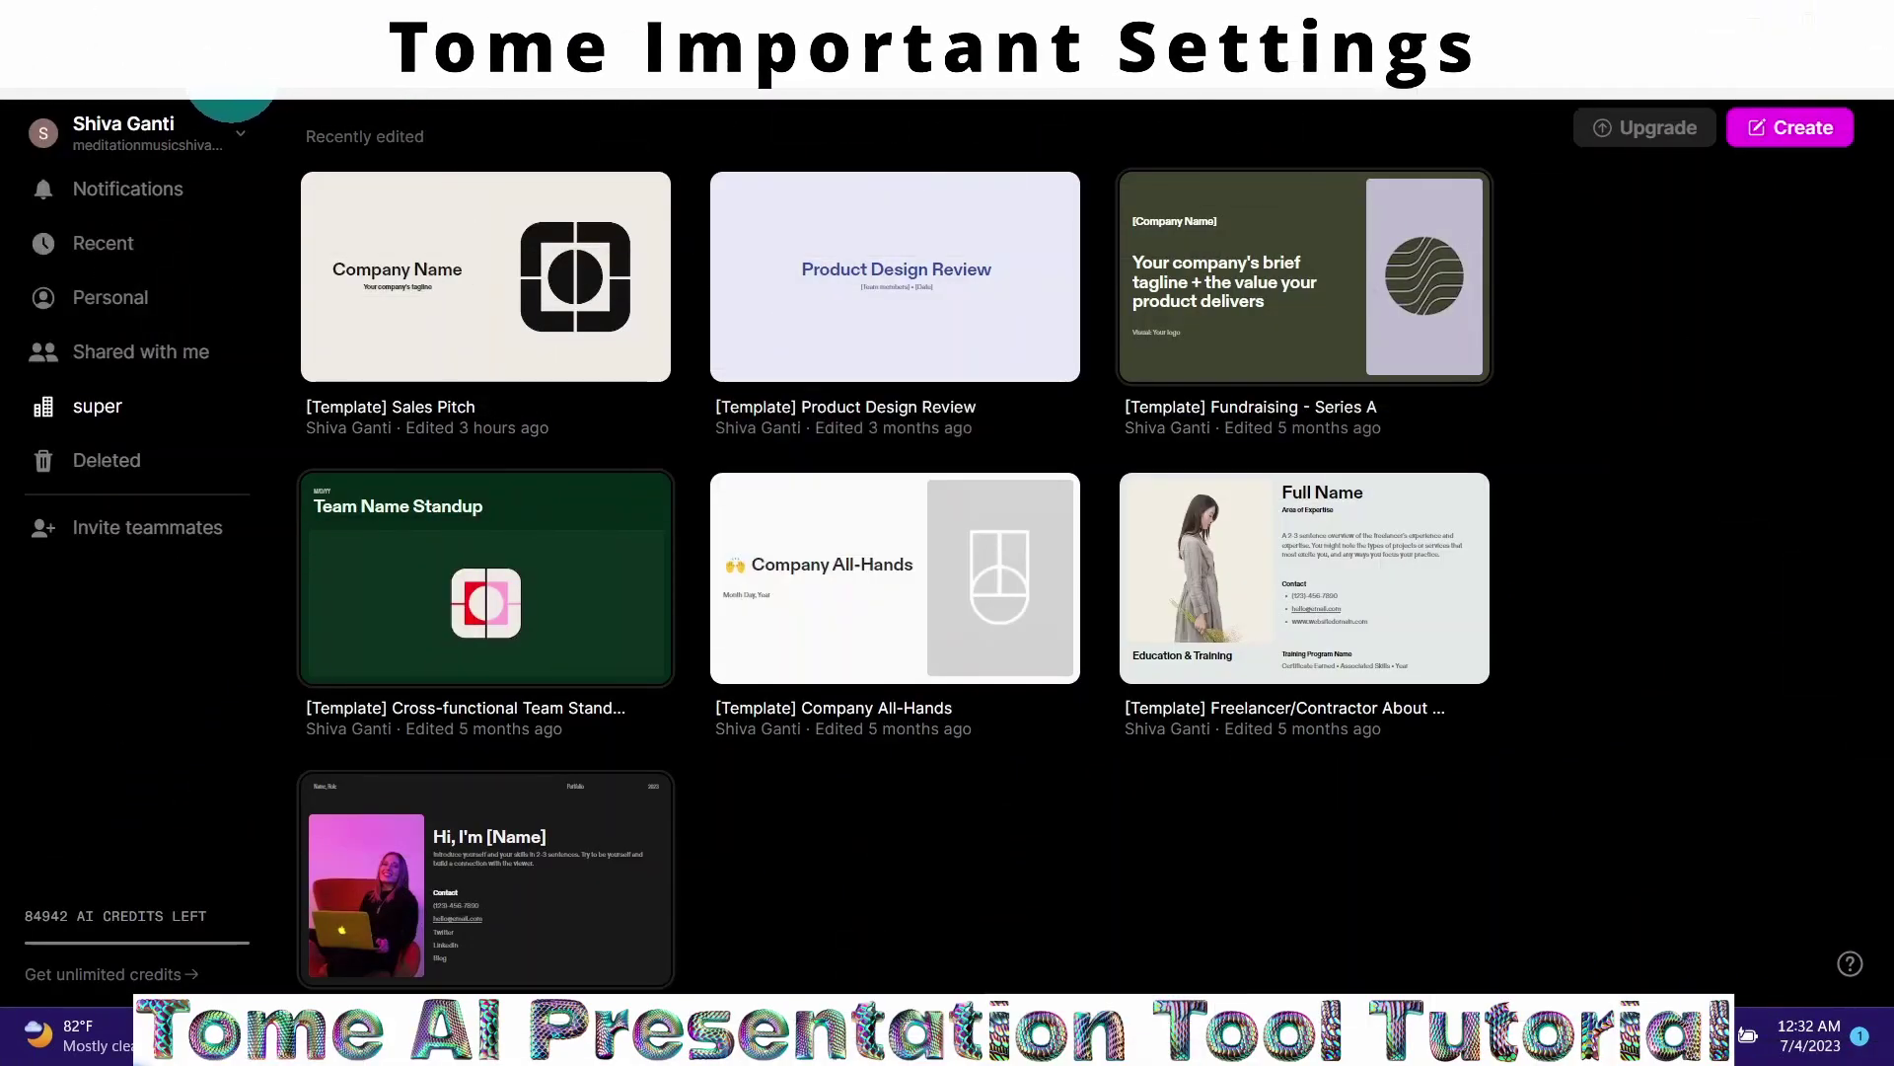
pyautogui.click(150, 144)
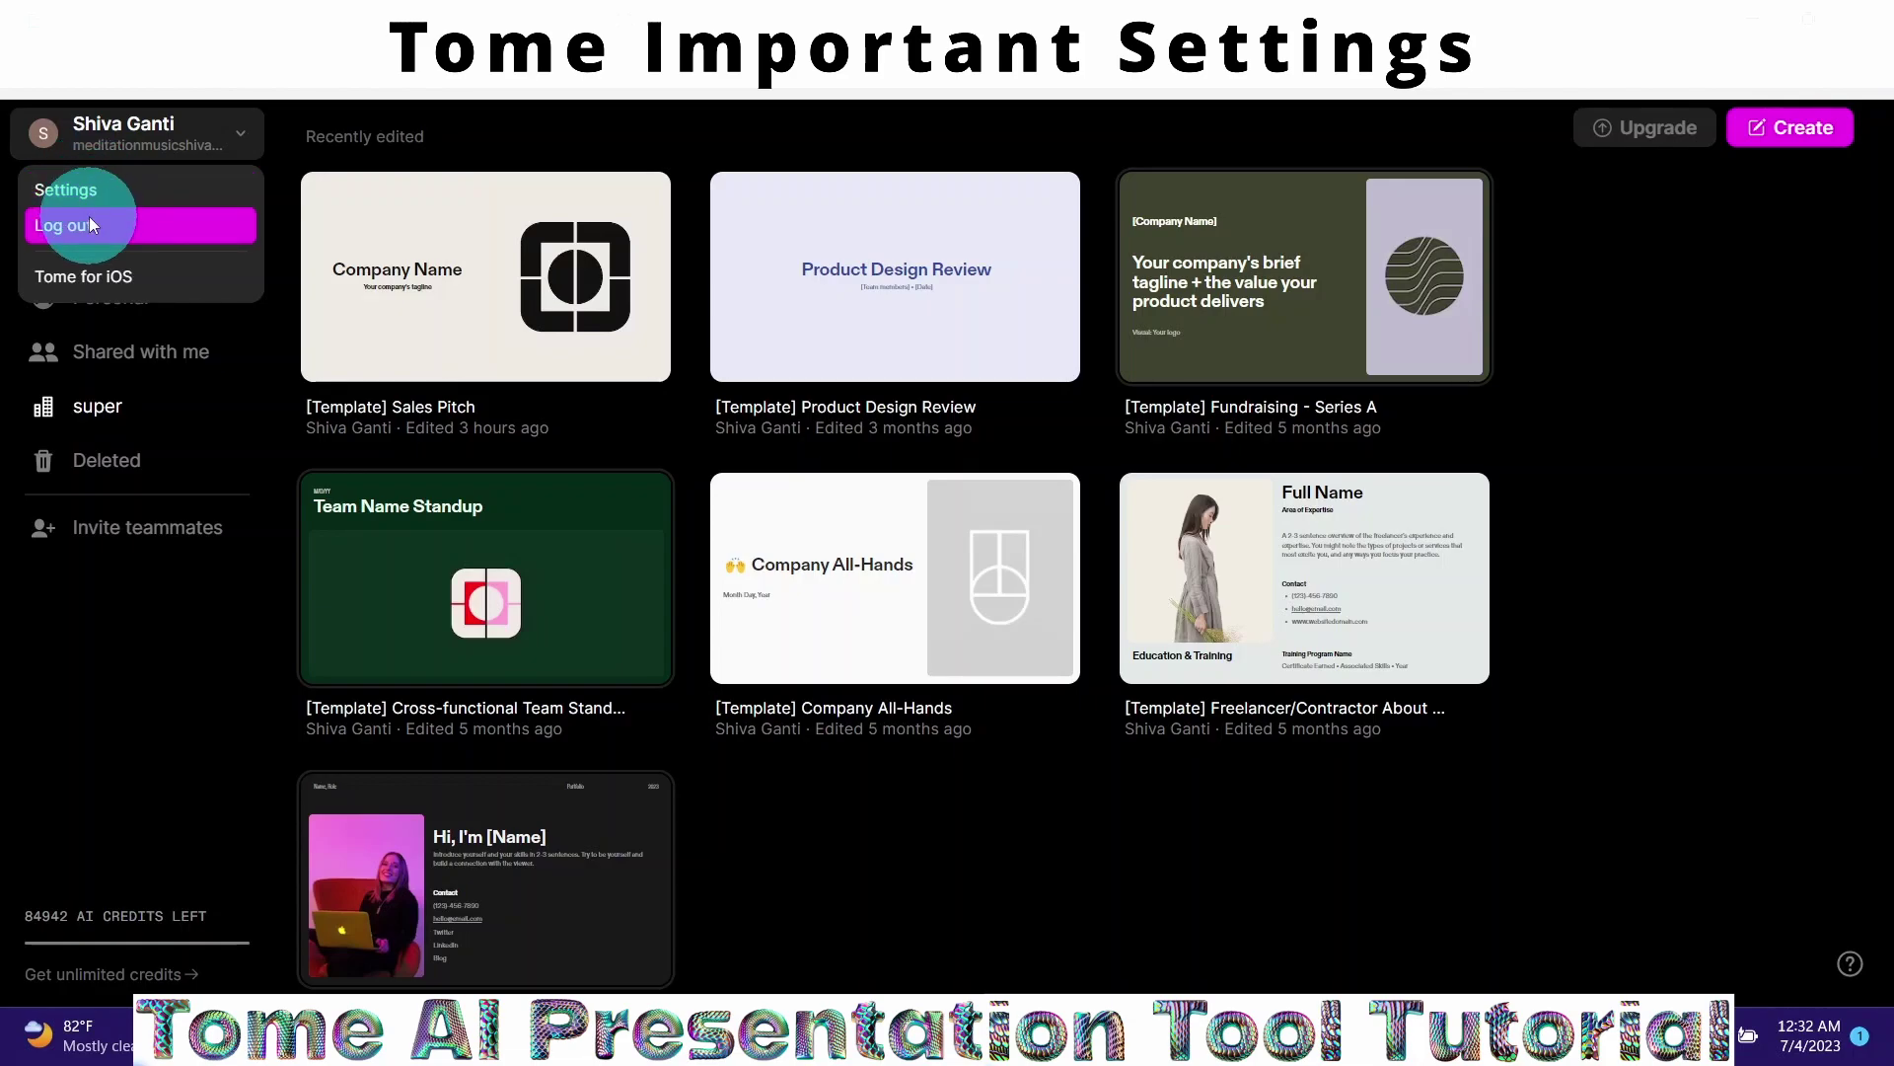
# Step: Show the Tome for iOS 'Scan to download' QR code, close it, and reopen the account menu
pyautogui.click(111, 276)
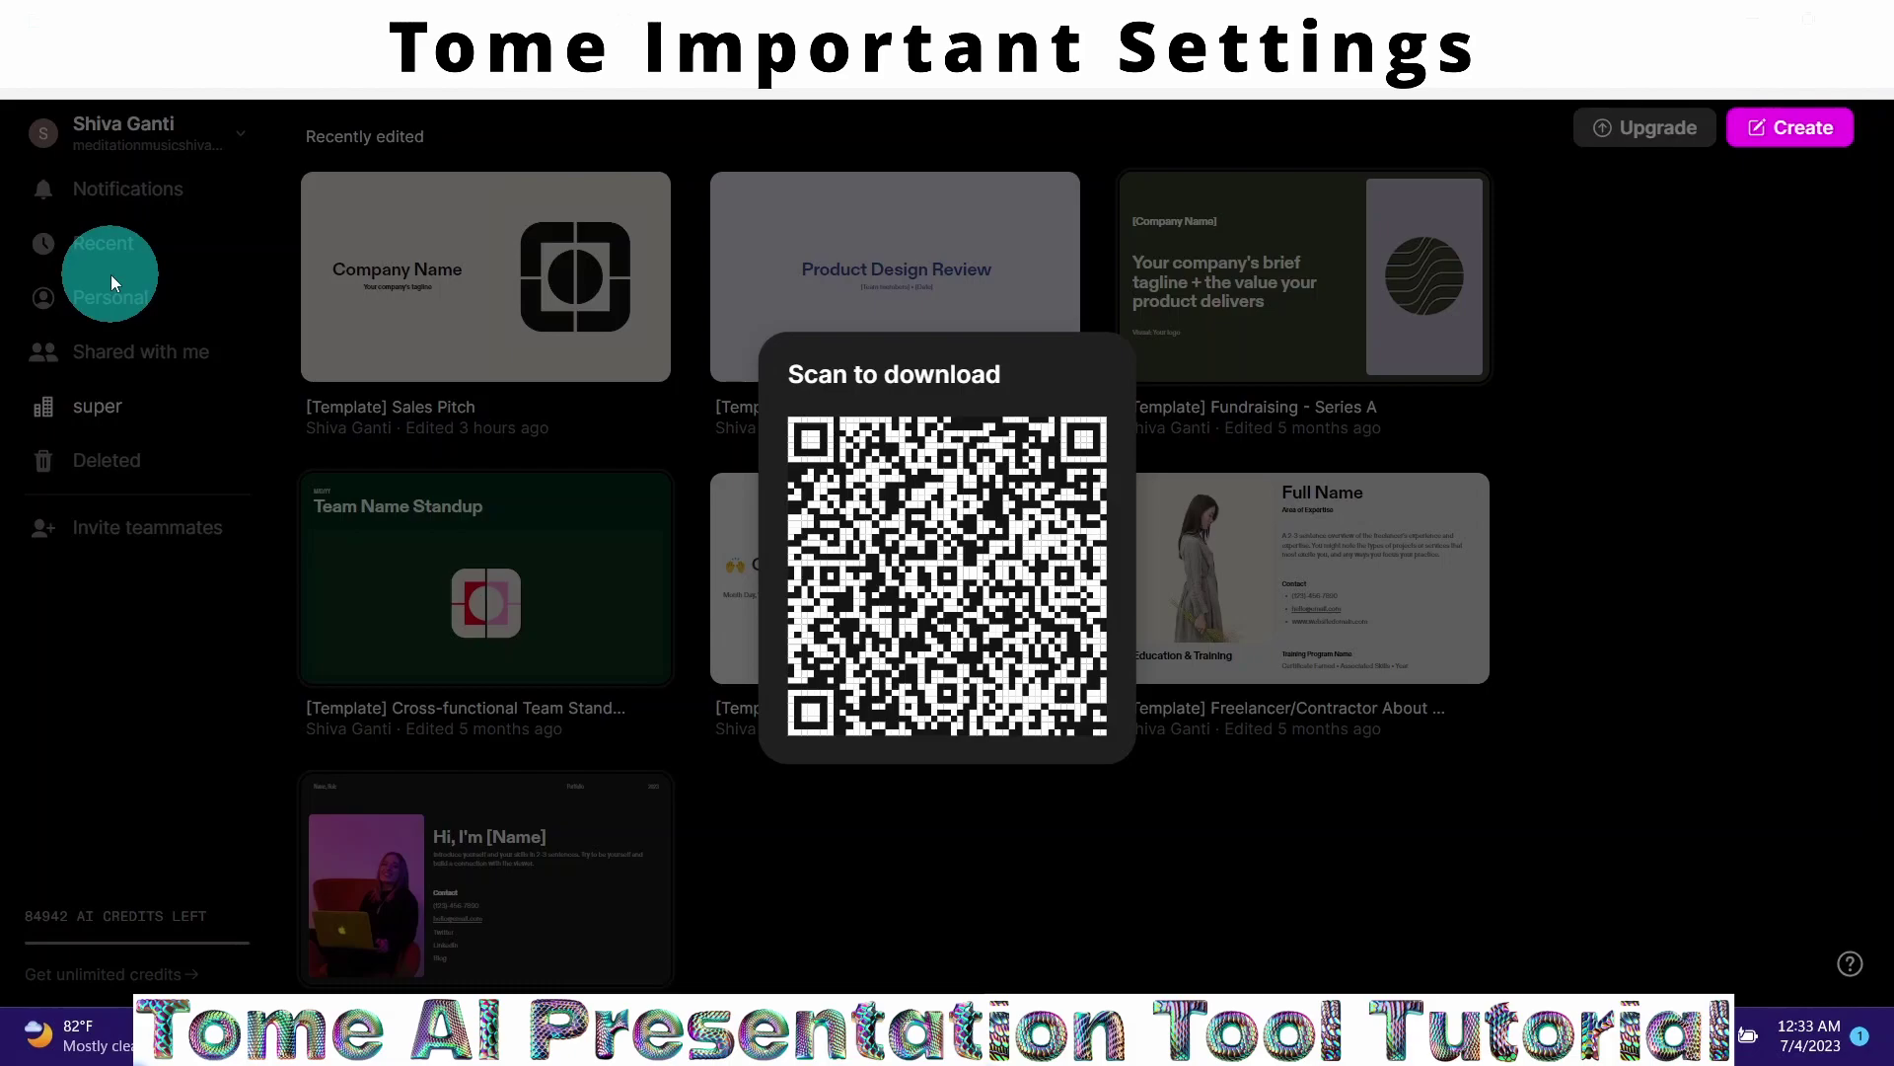
pyautogui.click(112, 279)
pyautogui.click(114, 138)
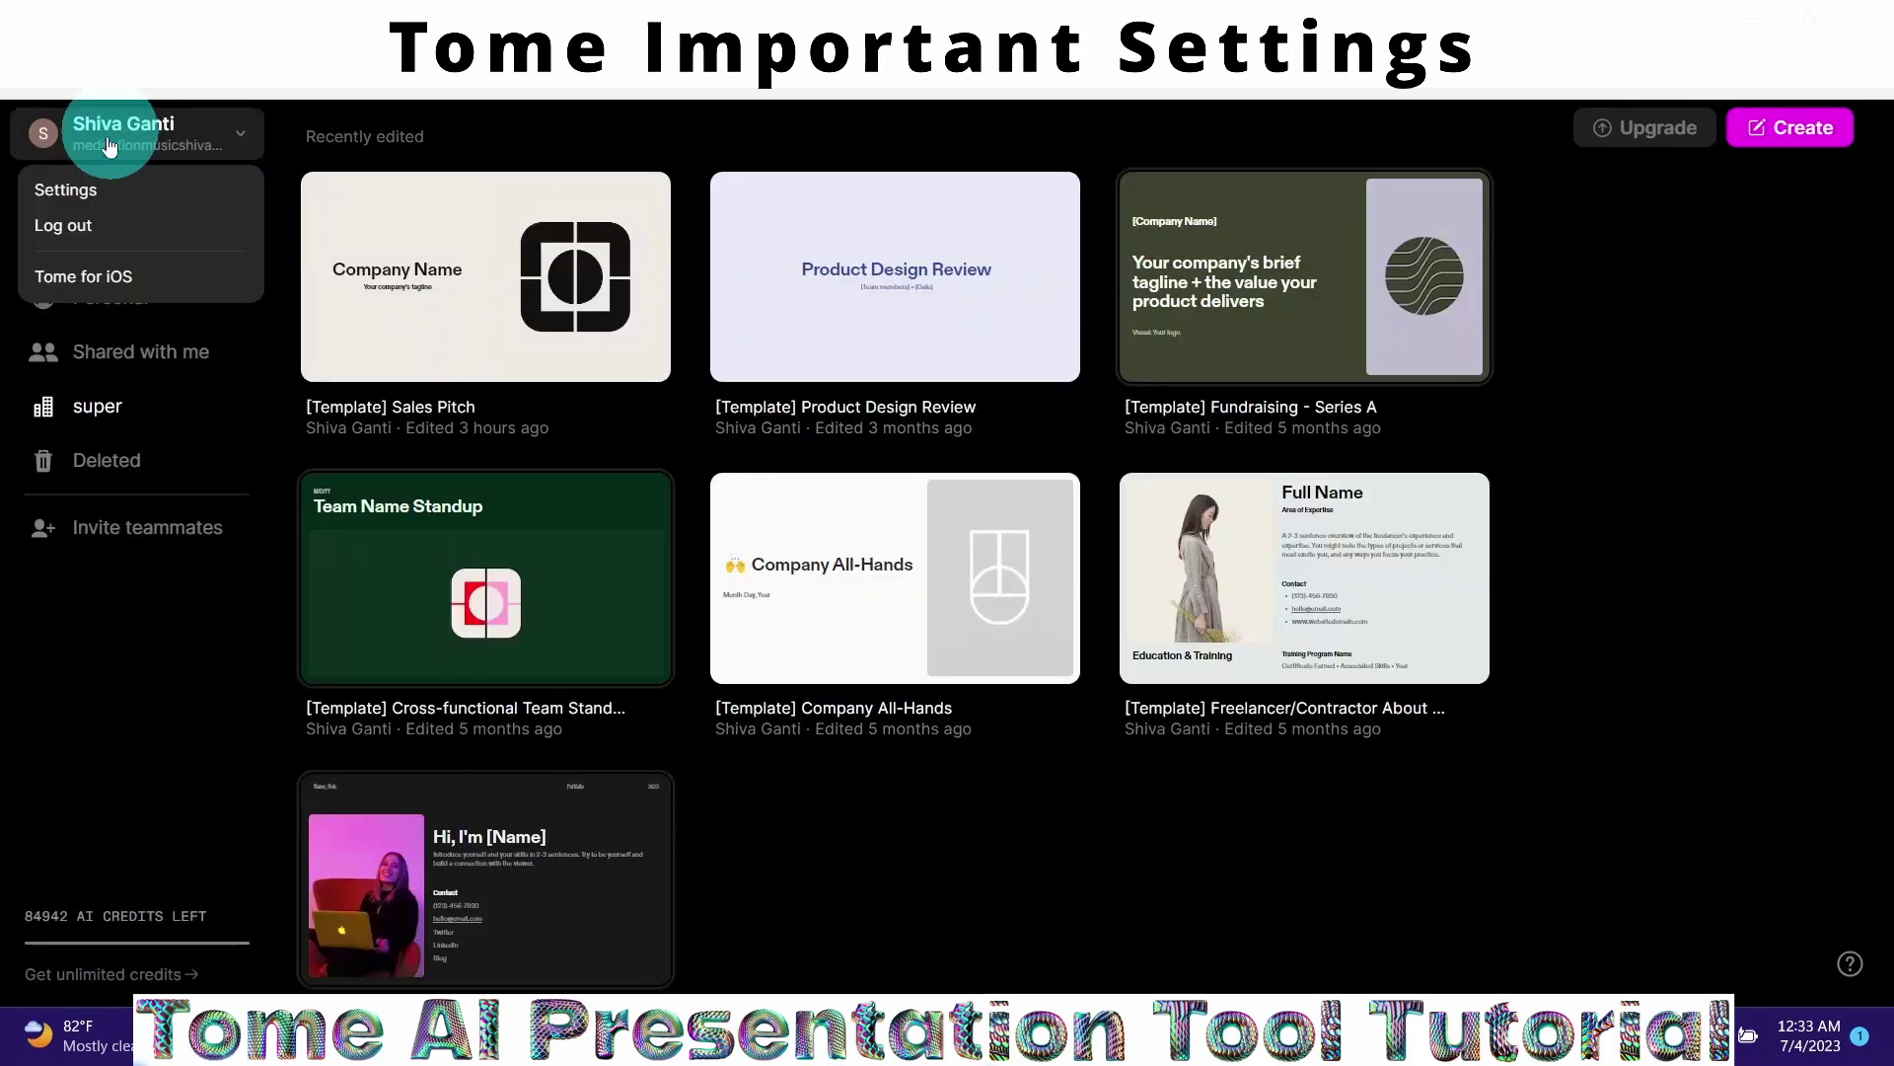
# Step: Open Settings and review My account, the 'super' workspace, and its single-admin Members page
pyautogui.click(60, 198)
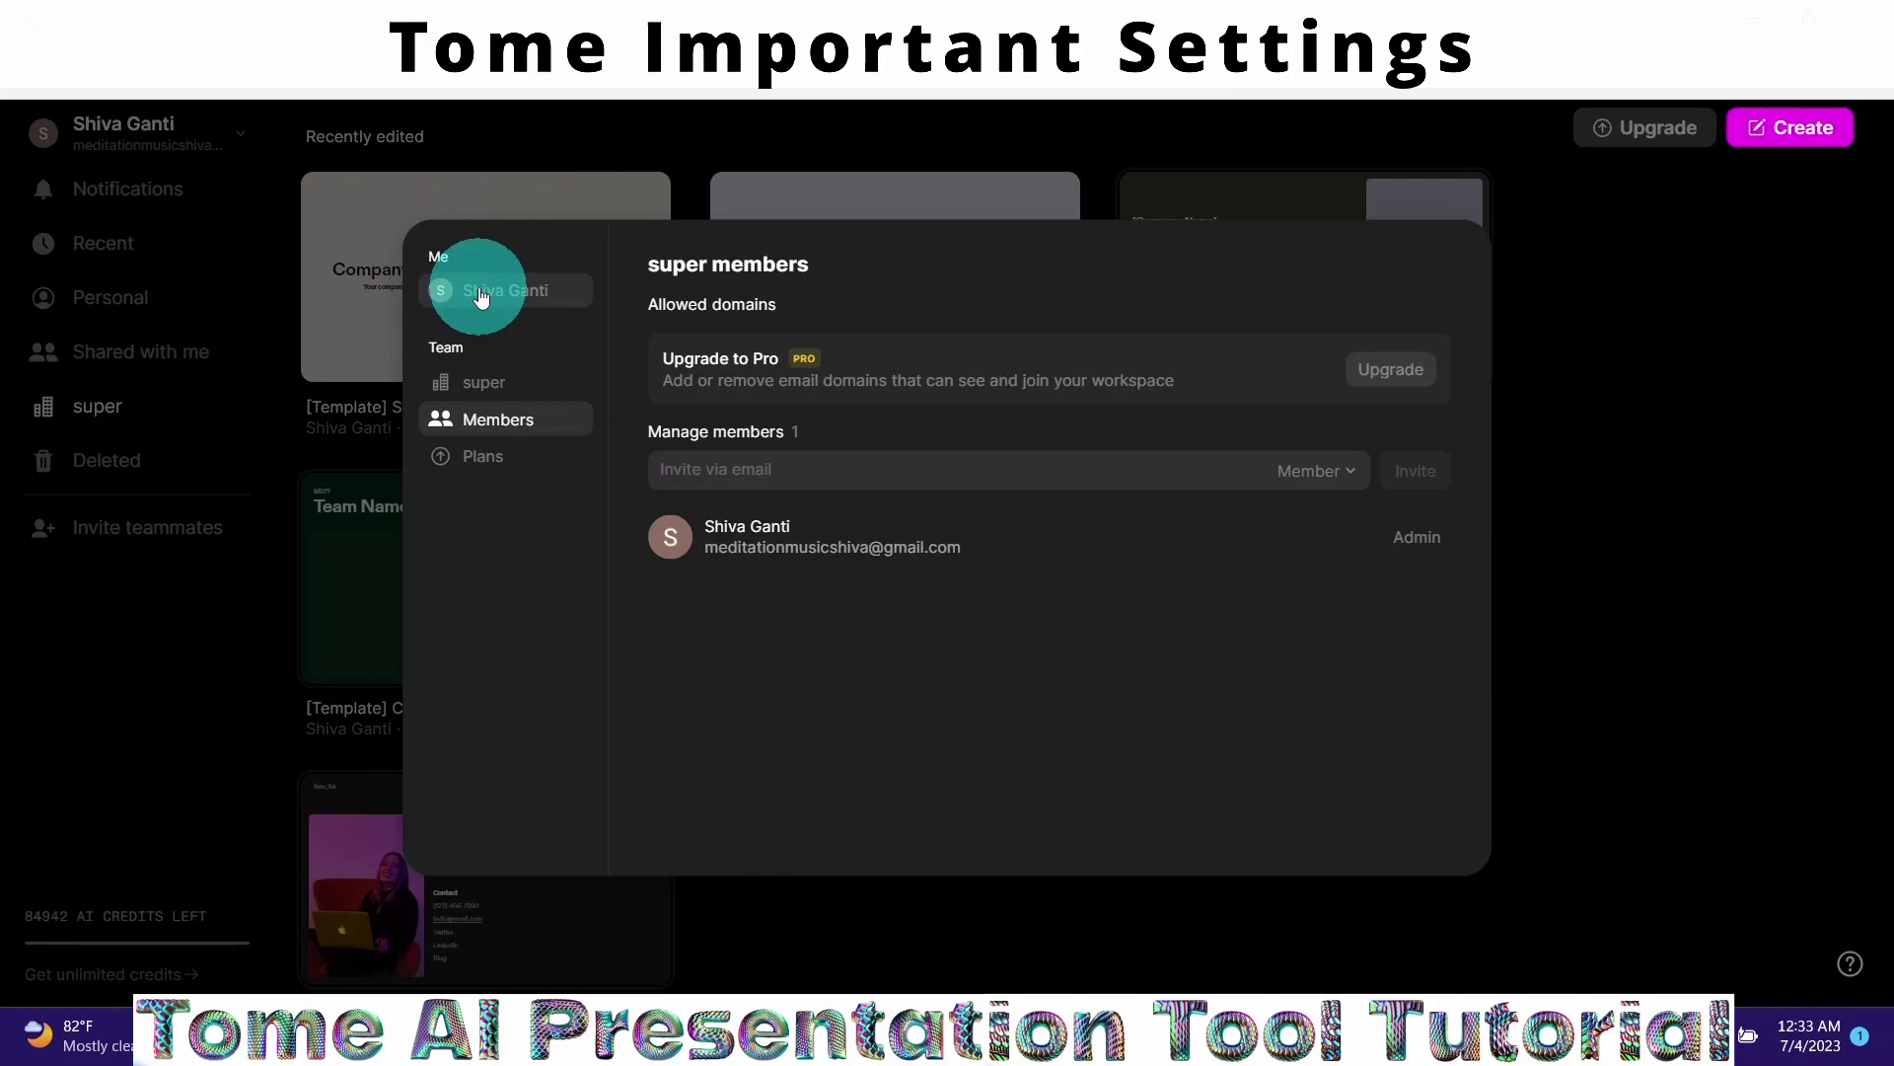
pyautogui.click(481, 296)
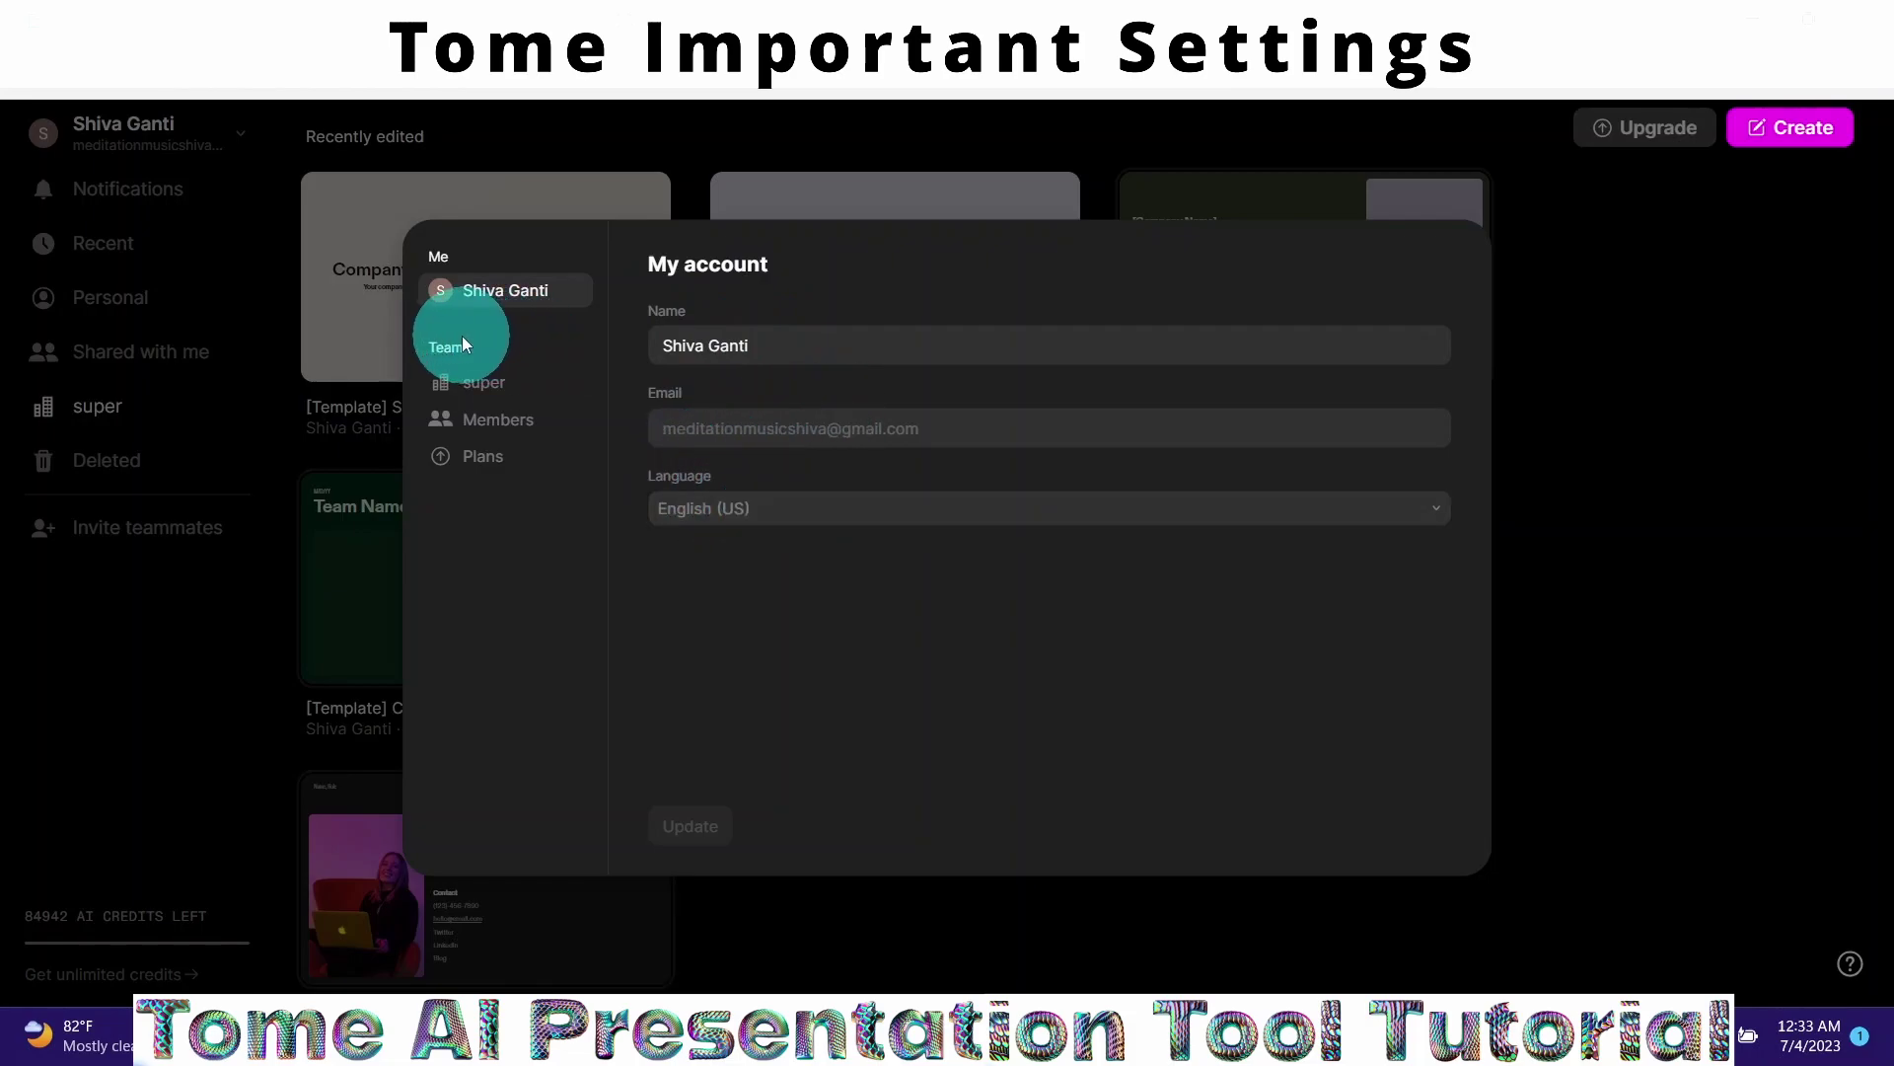
pyautogui.click(471, 388)
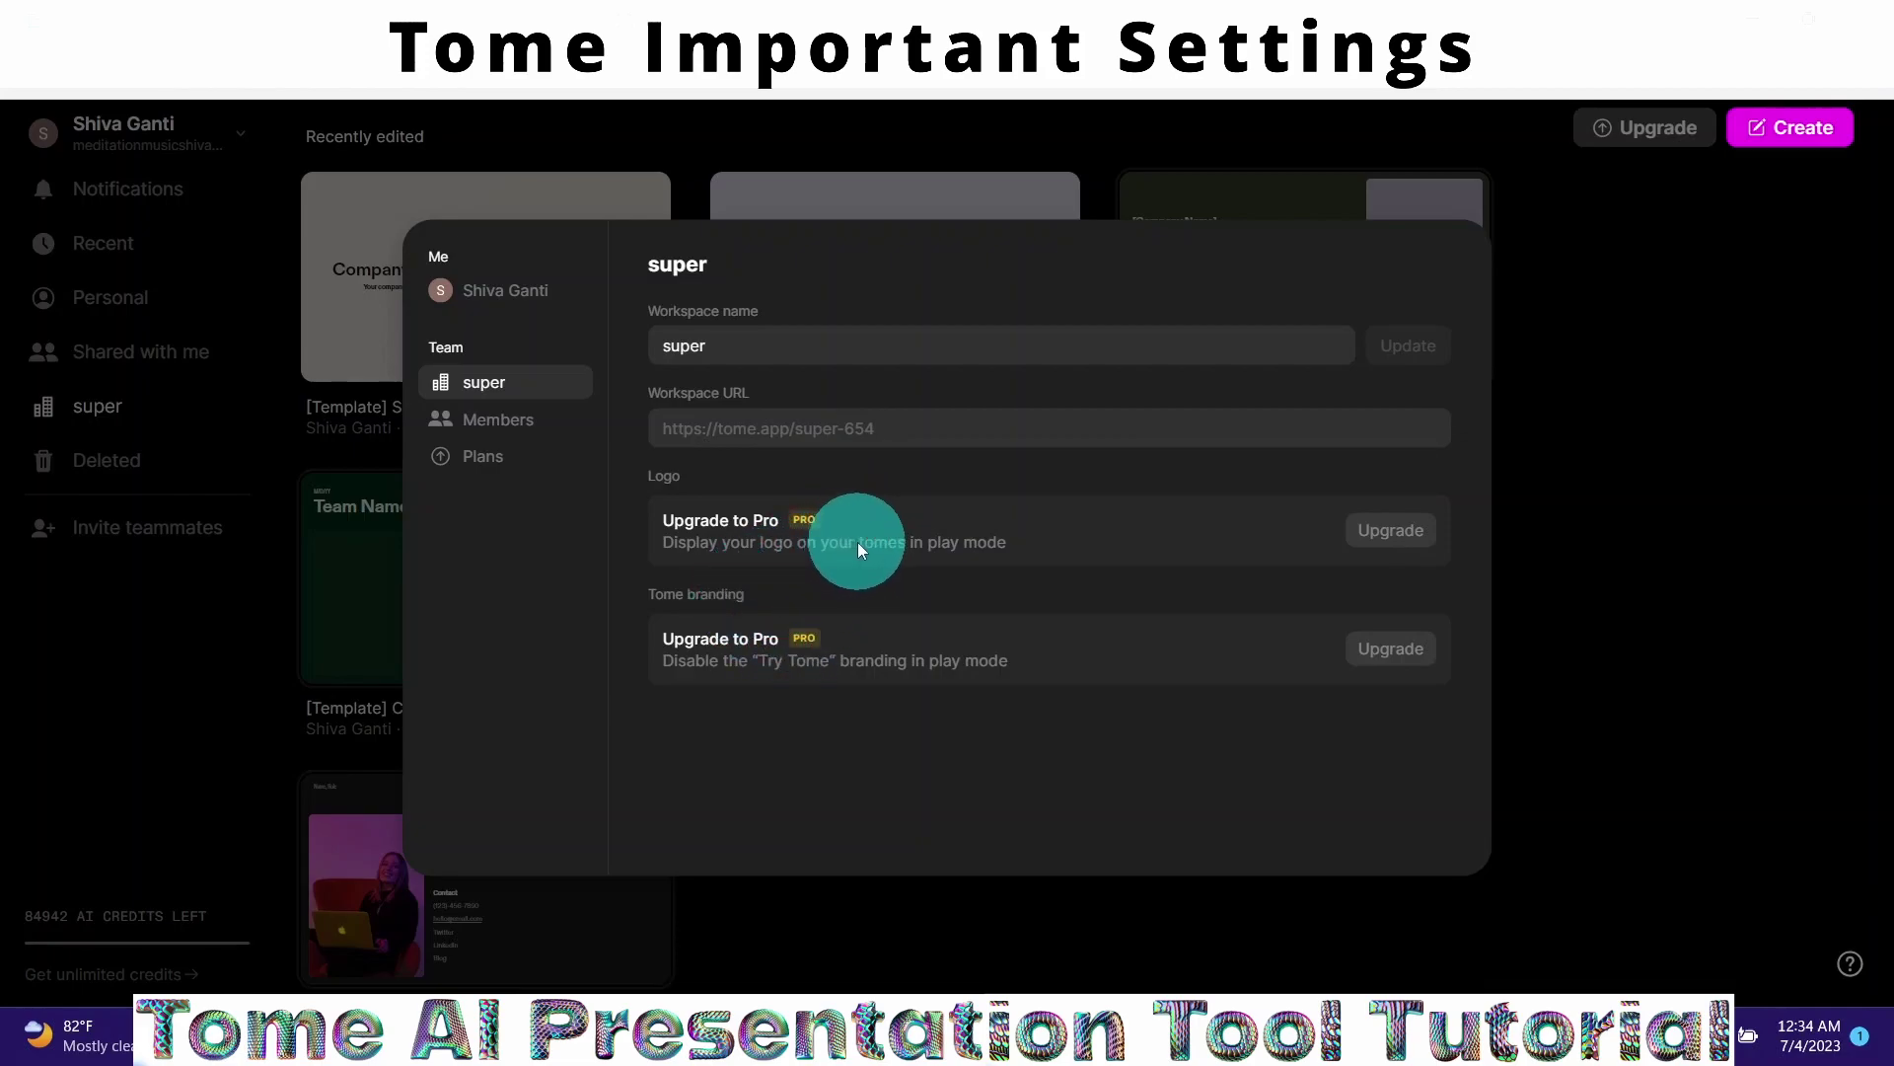
pyautogui.click(497, 424)
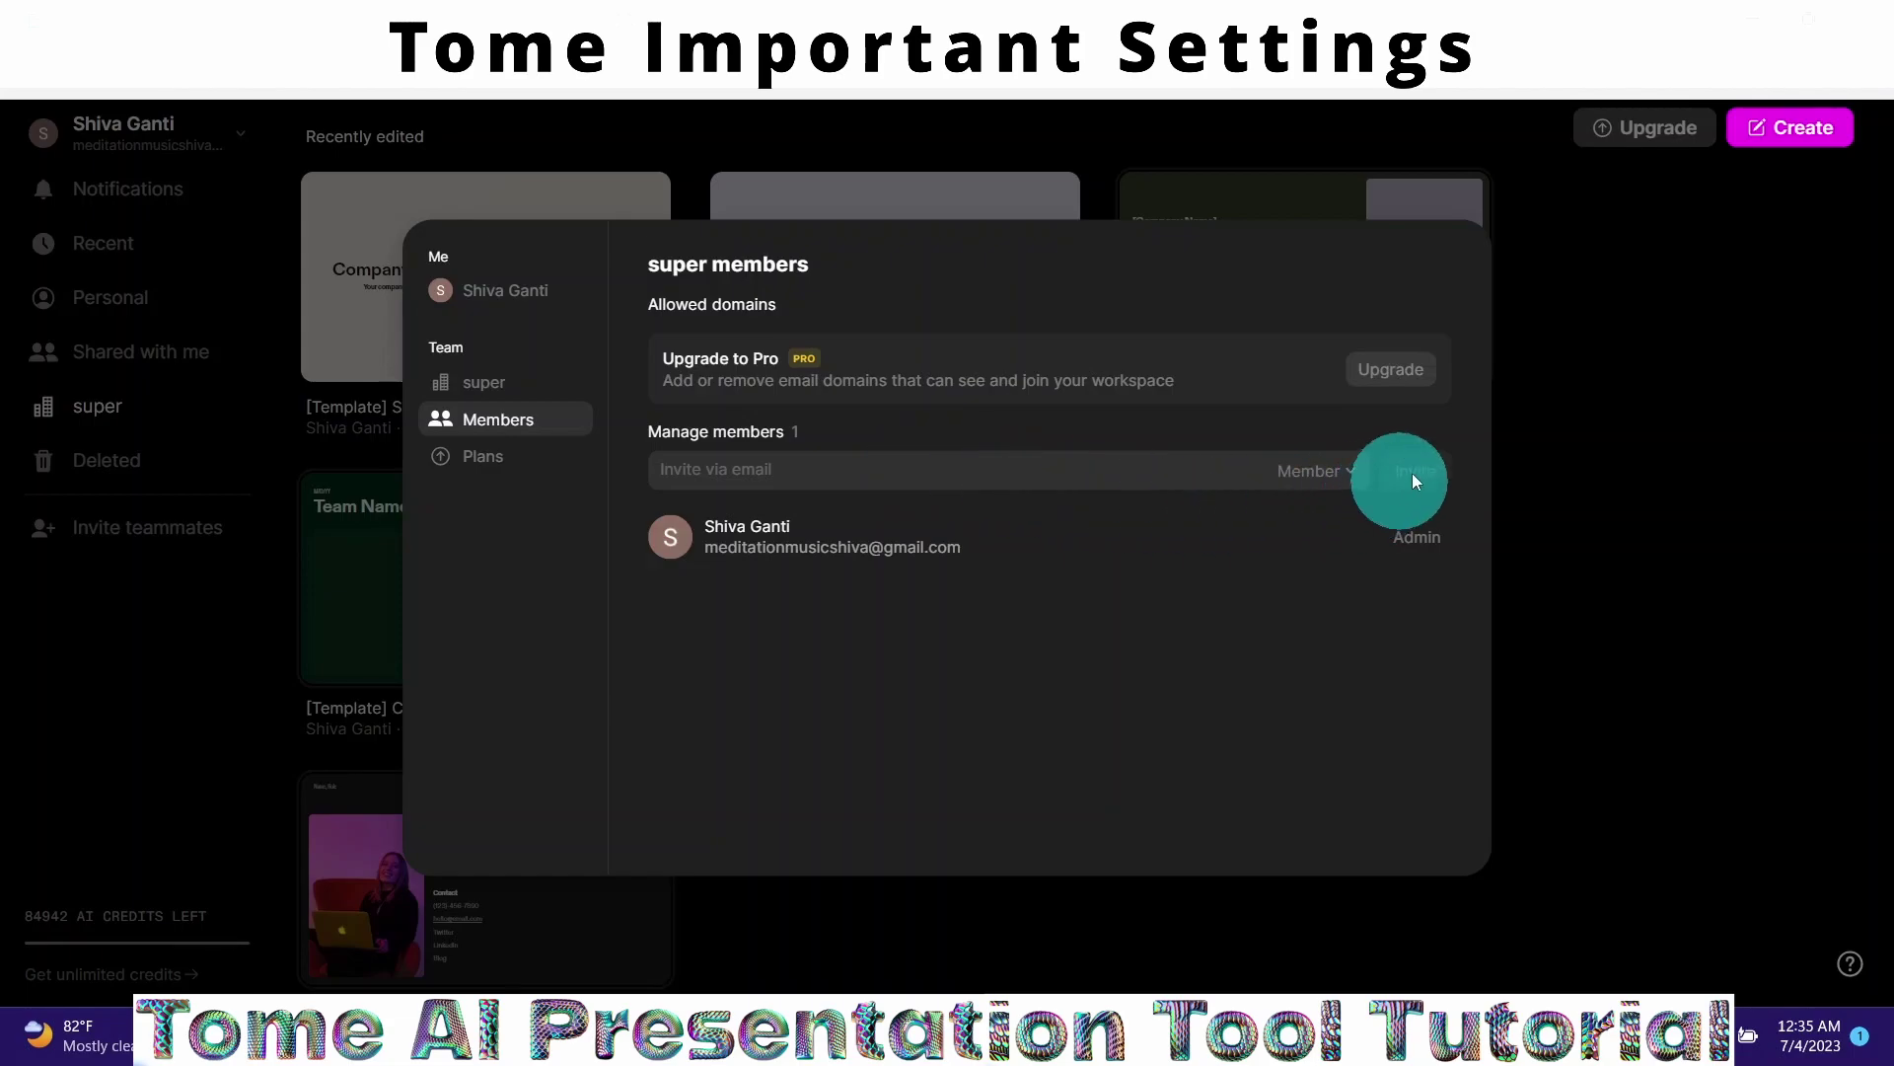
# Step: Open the Plans page comparing Free at $0, Pro at $8 billed annually, and Enterprise
pyautogui.click(482, 470)
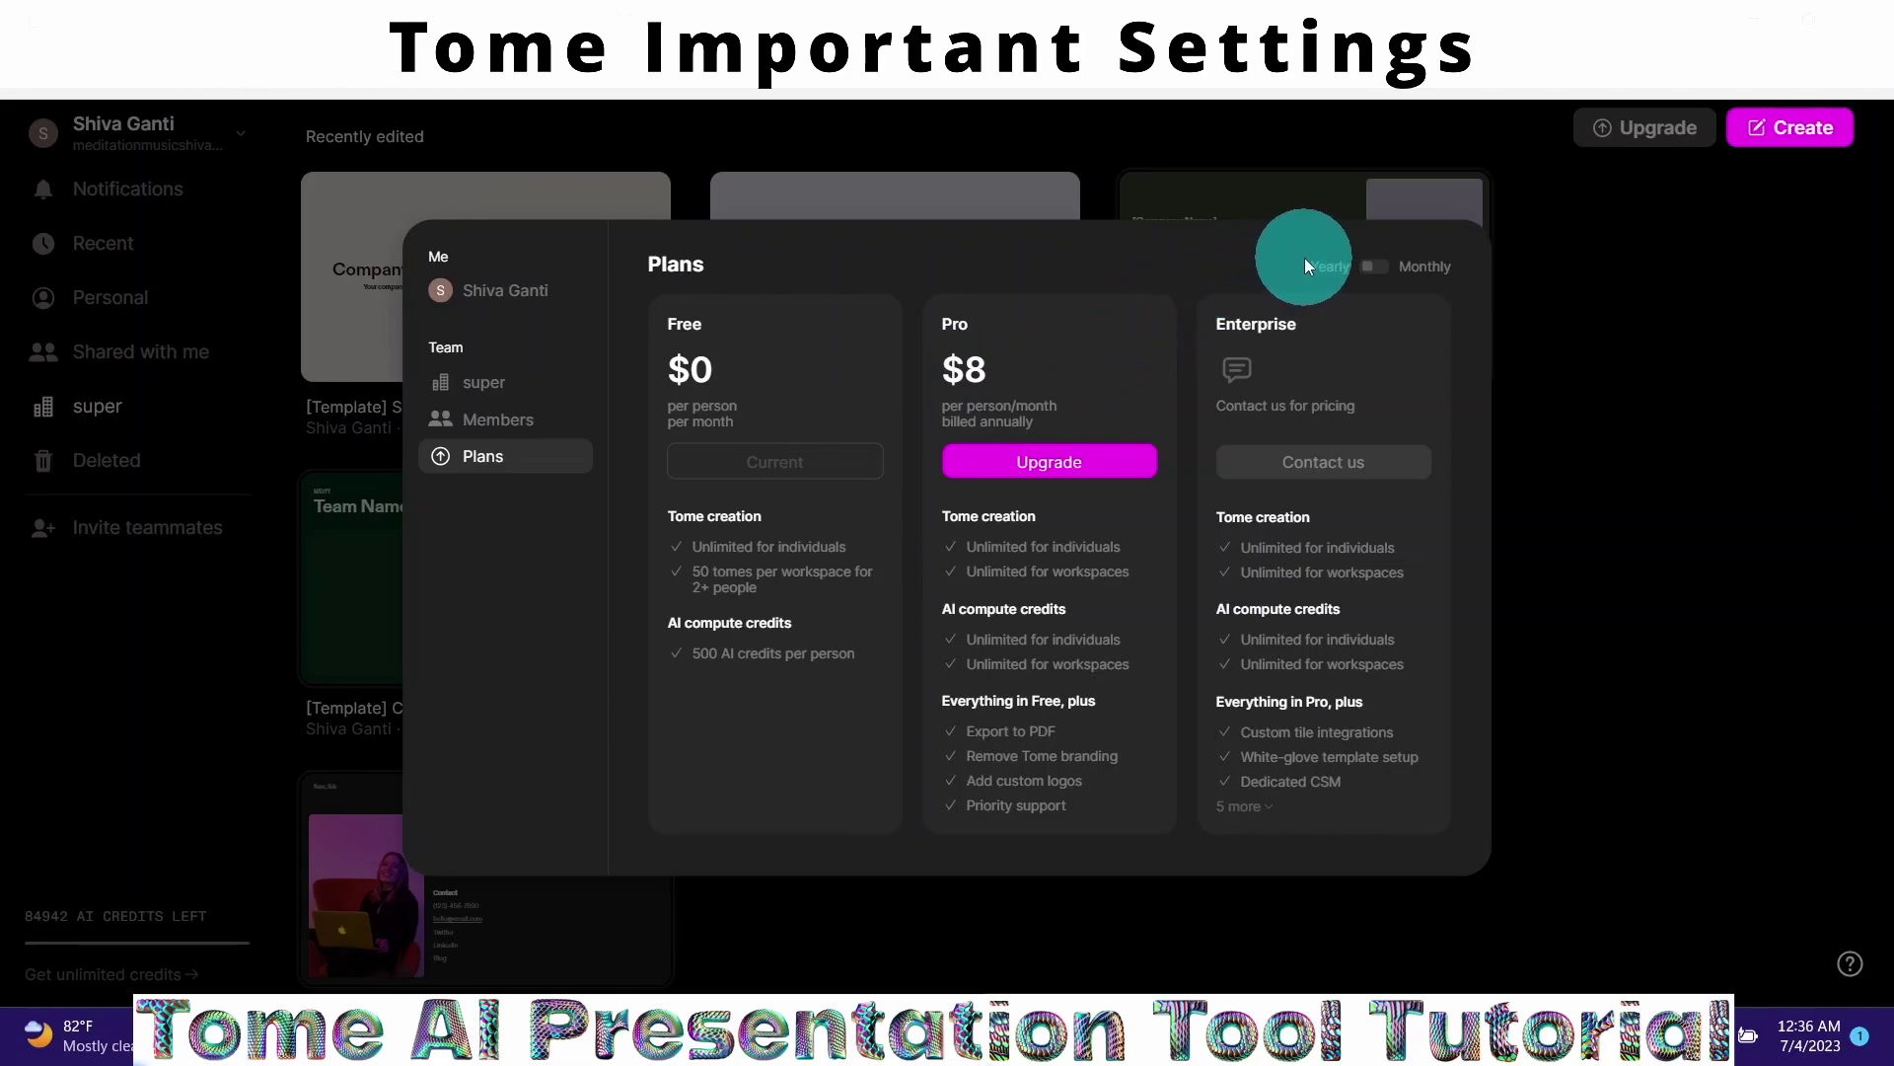
# Step: Switch plan billing to Monthly so Pro shows $10 per person/month
pyautogui.click(1383, 266)
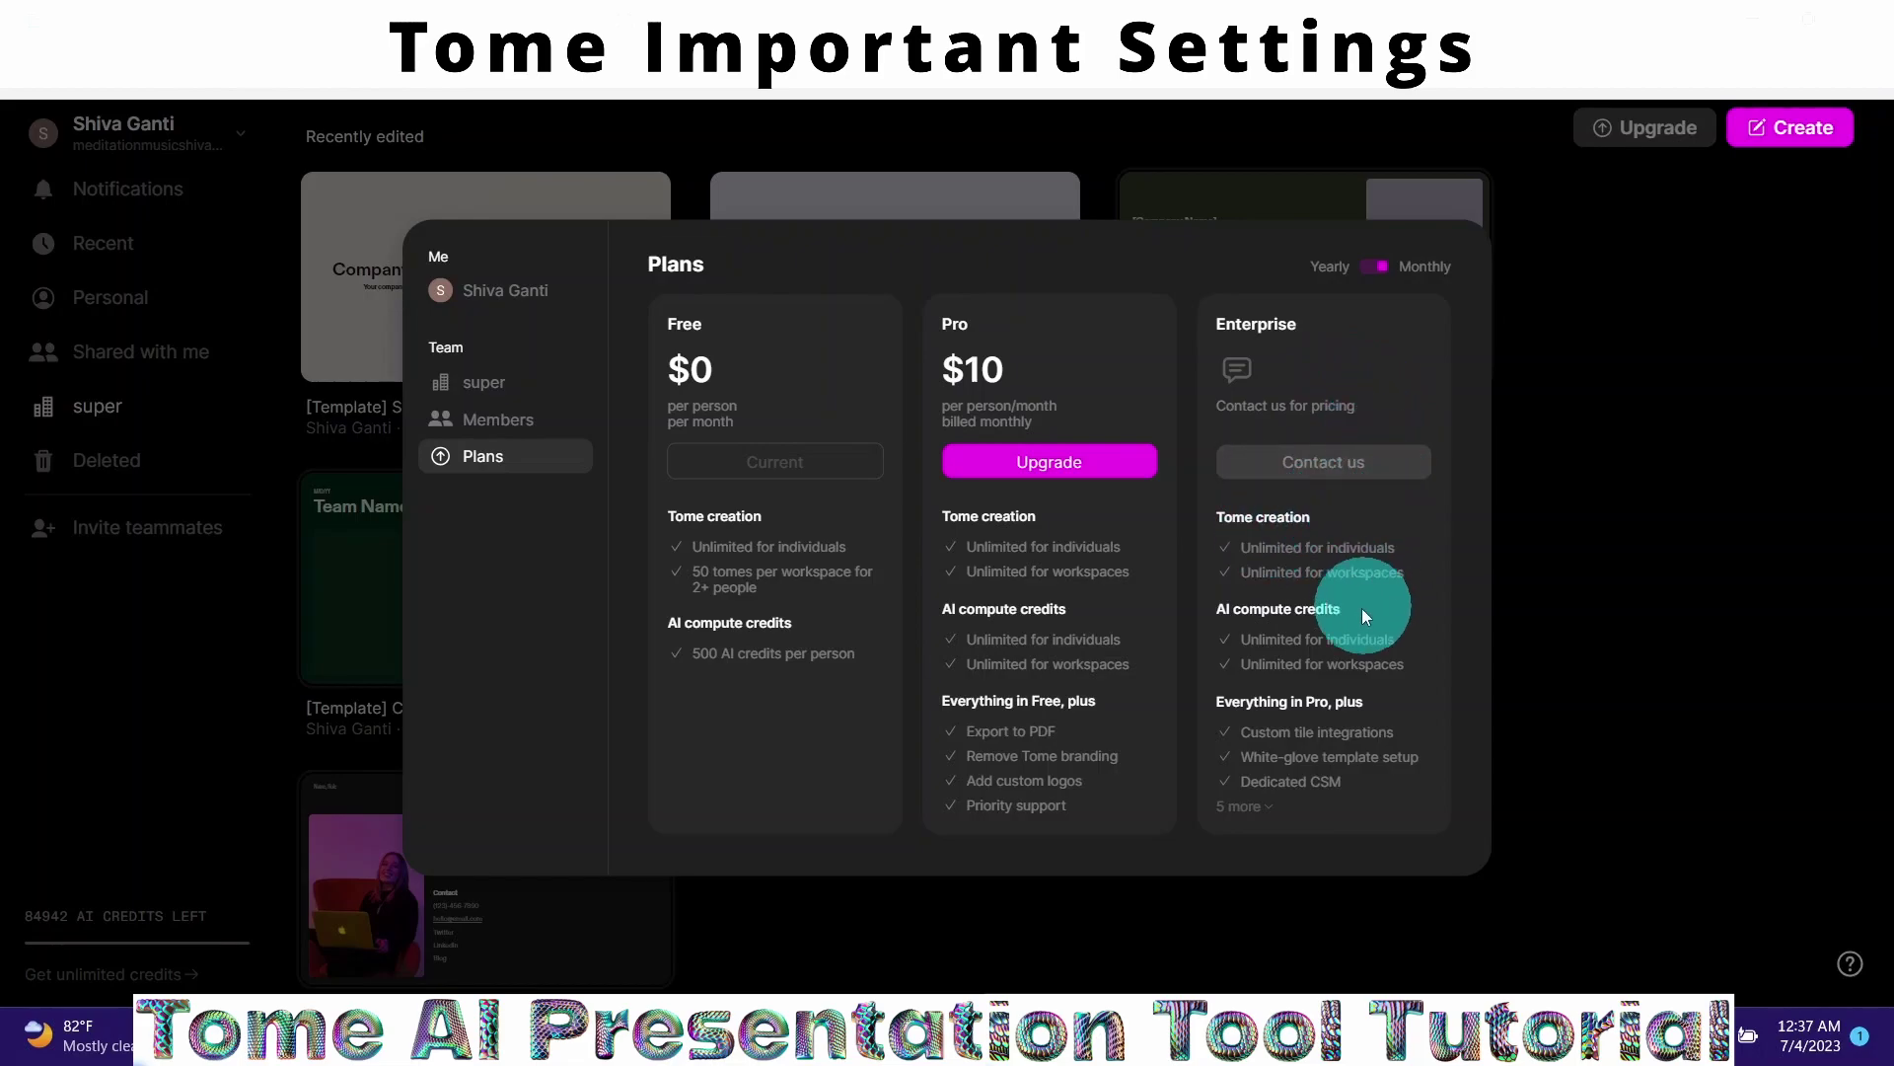
# Step: Close settings and browse Notifications, Recent, Personal, Shared with me, super, and Deleted
pyautogui.click(127, 190)
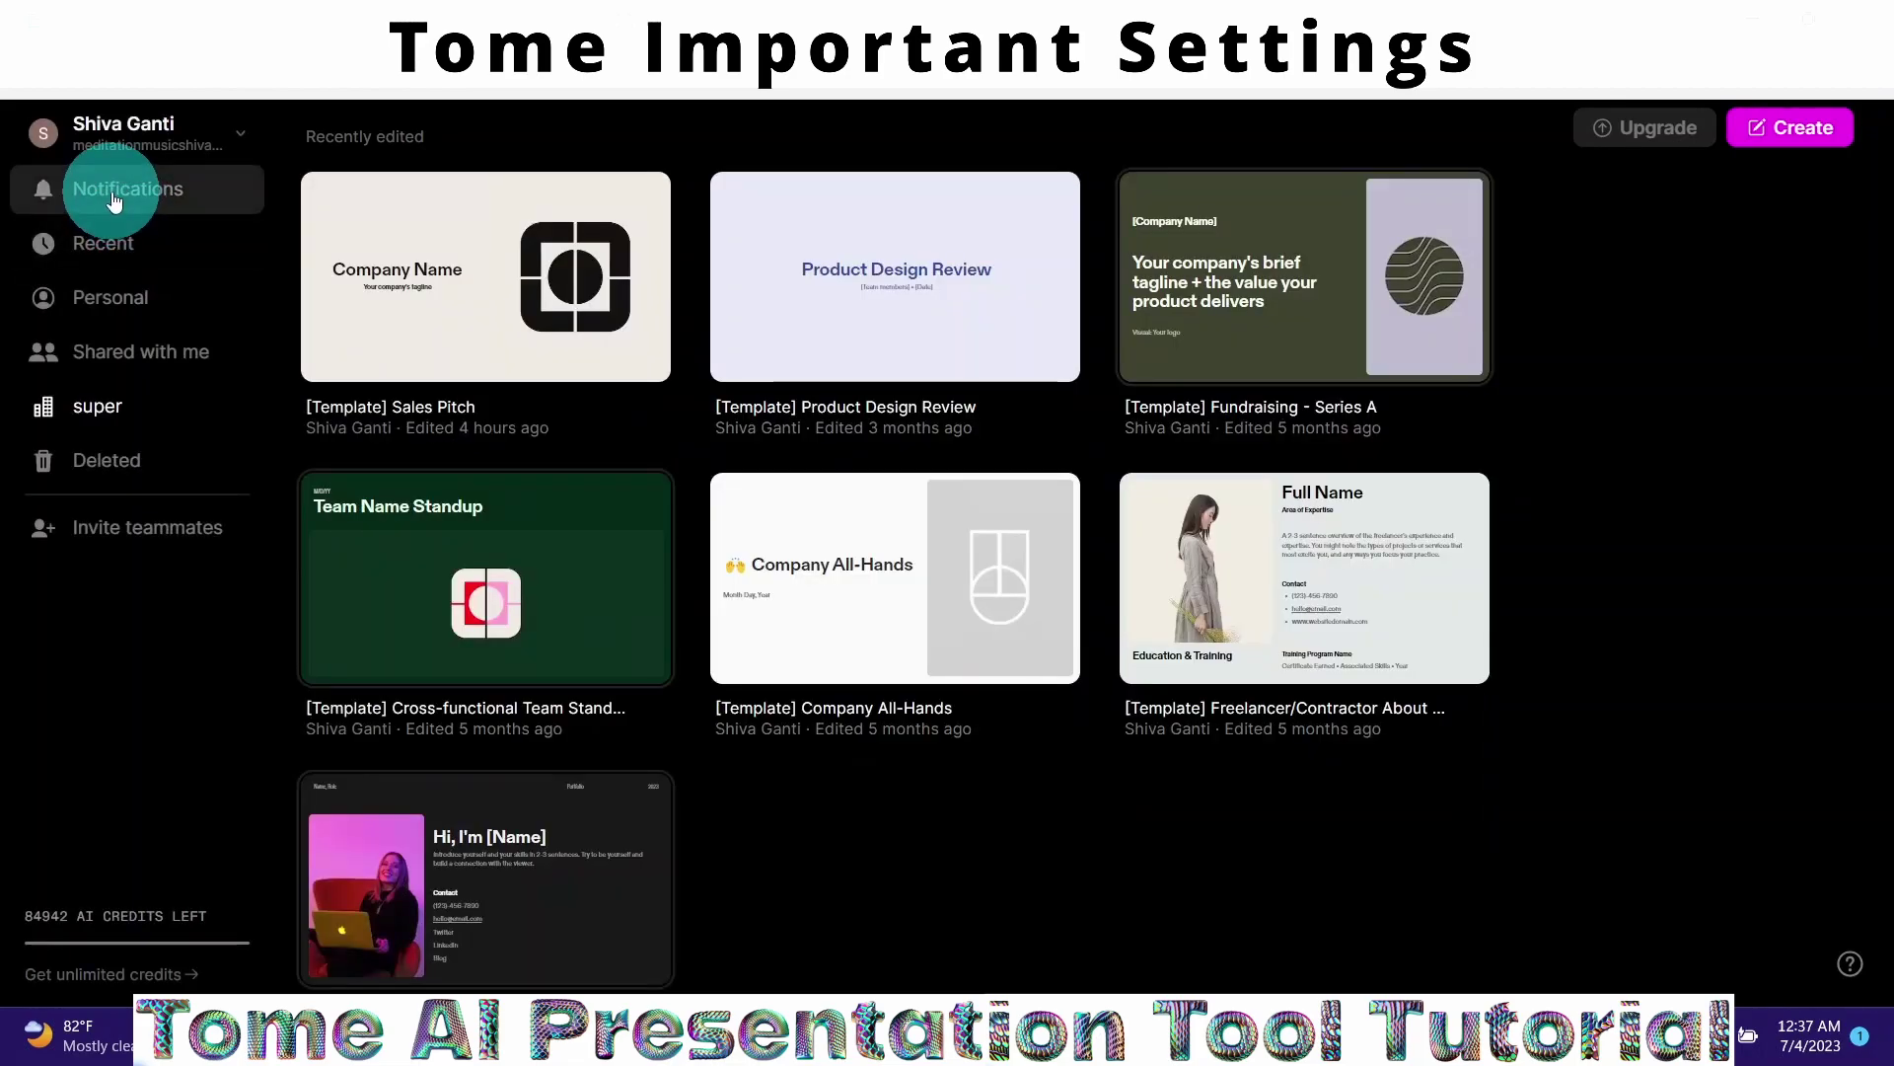
pyautogui.click(116, 198)
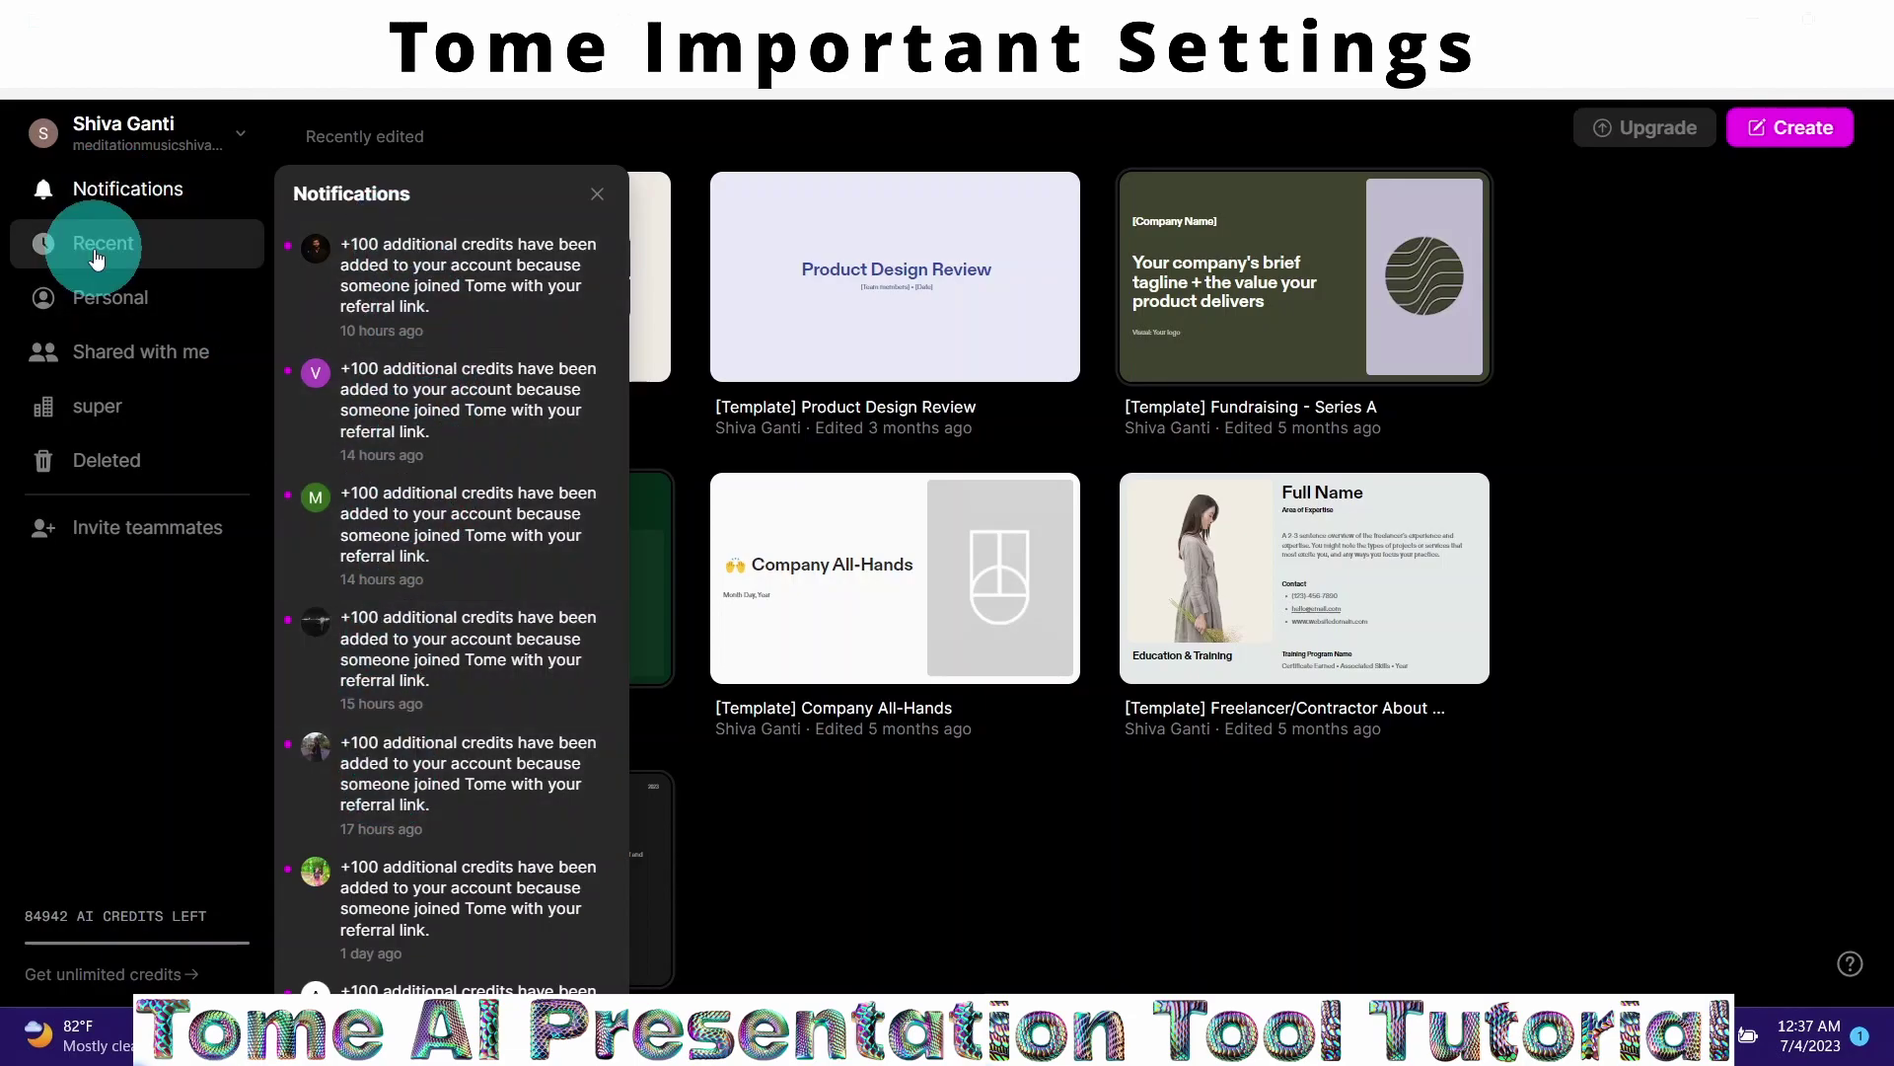
pyautogui.click(96, 255)
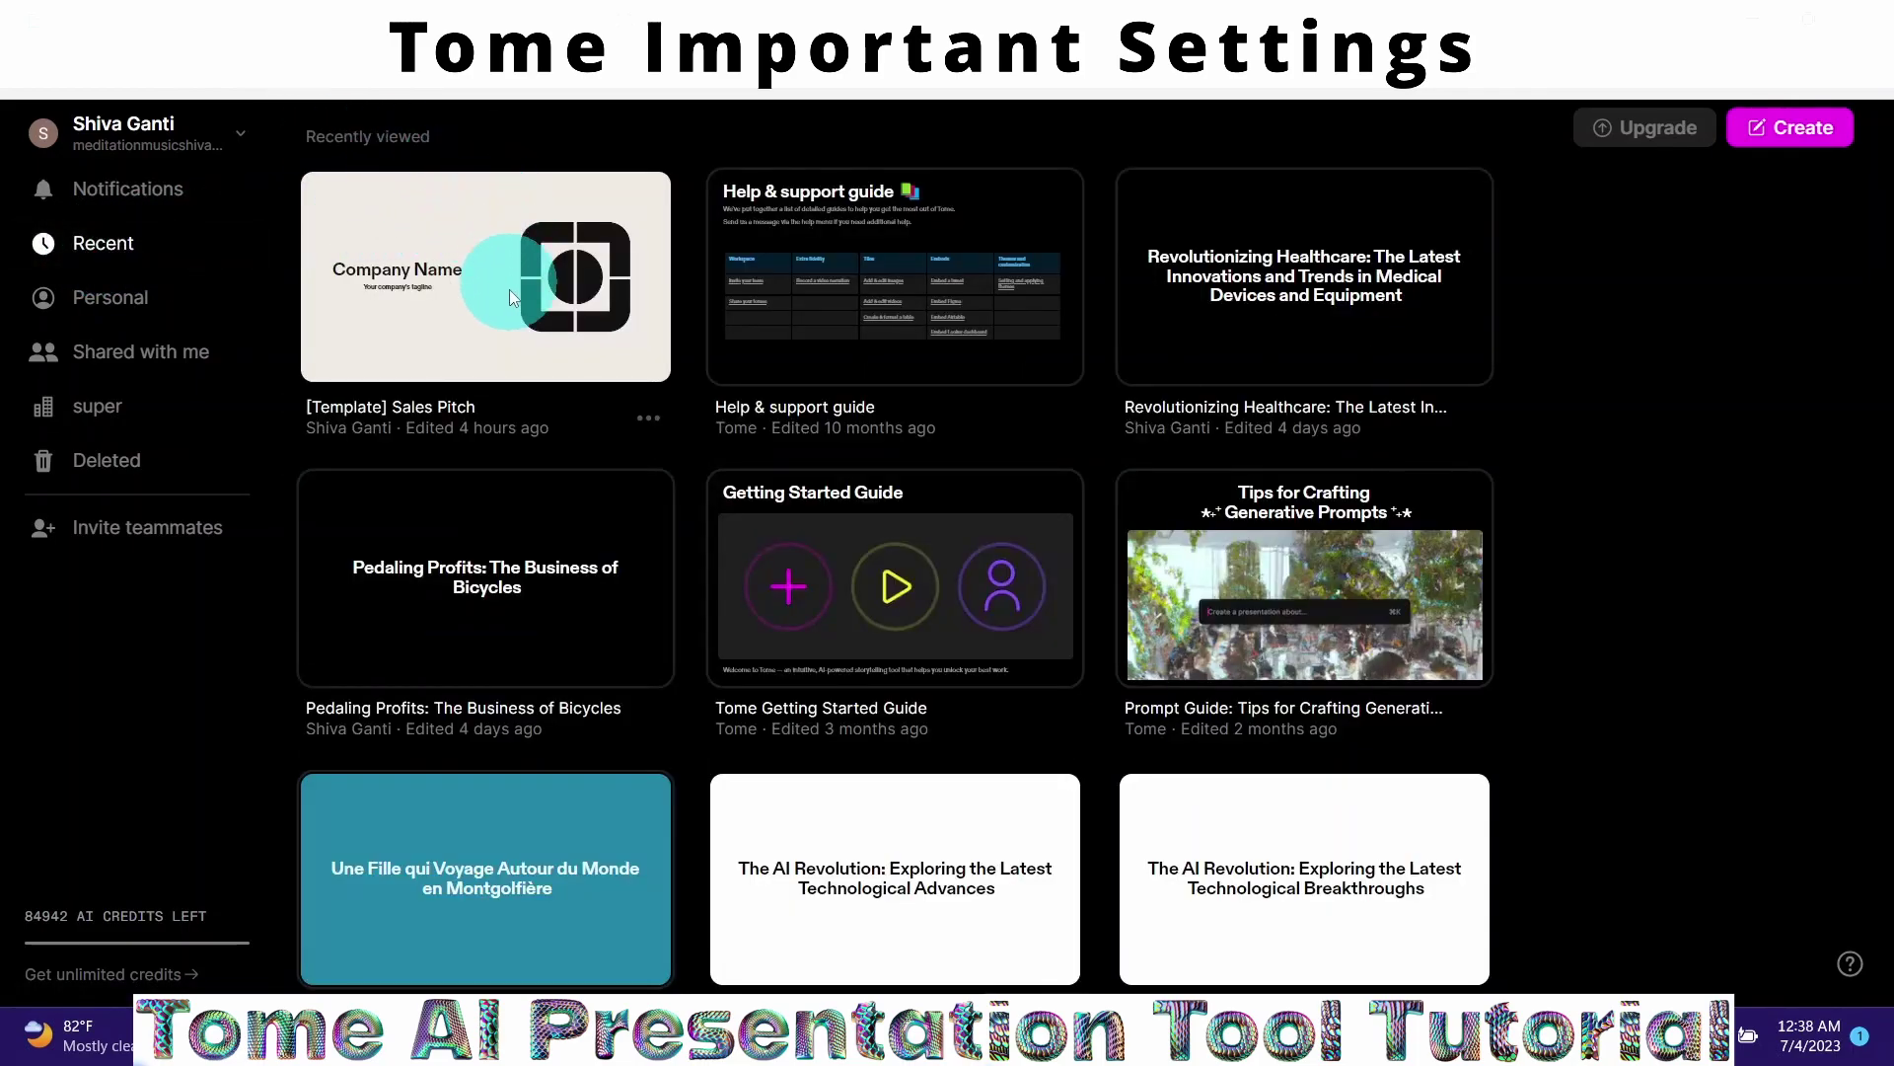
pyautogui.click(103, 301)
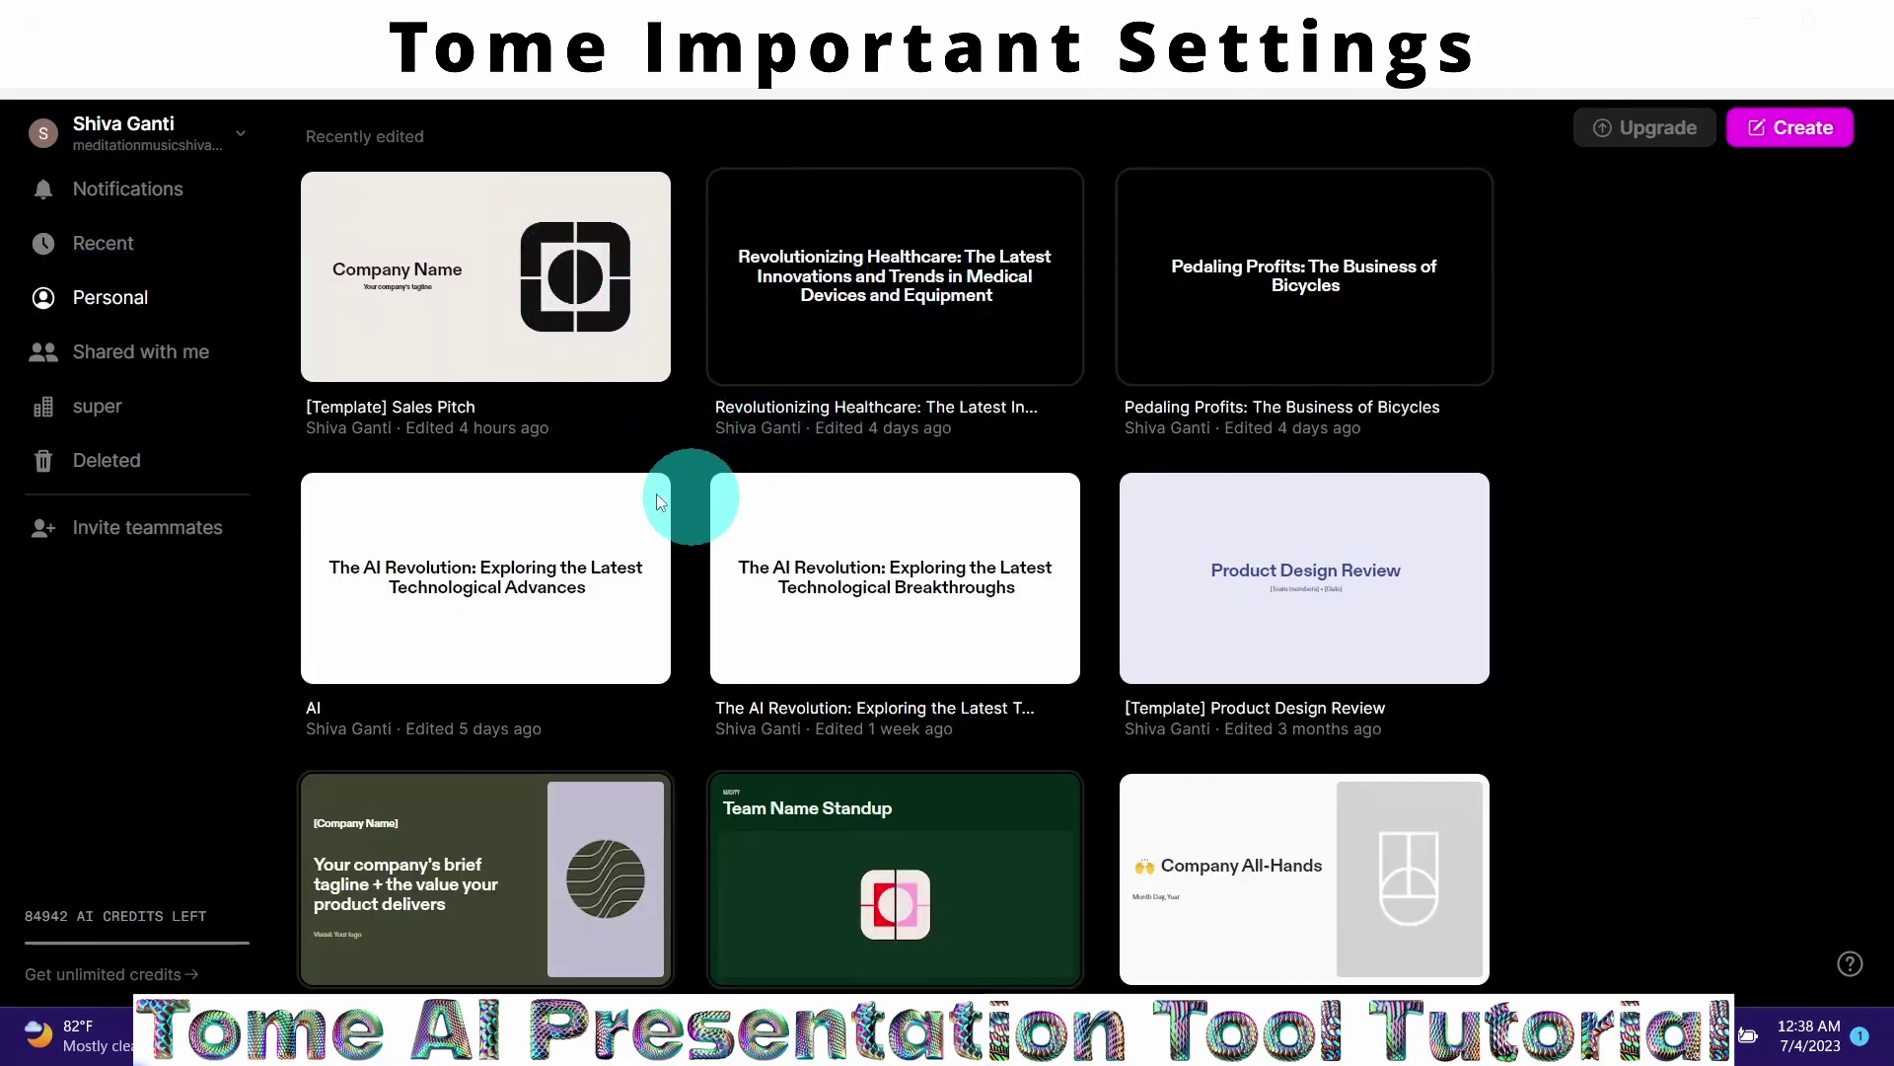
pyautogui.click(107, 355)
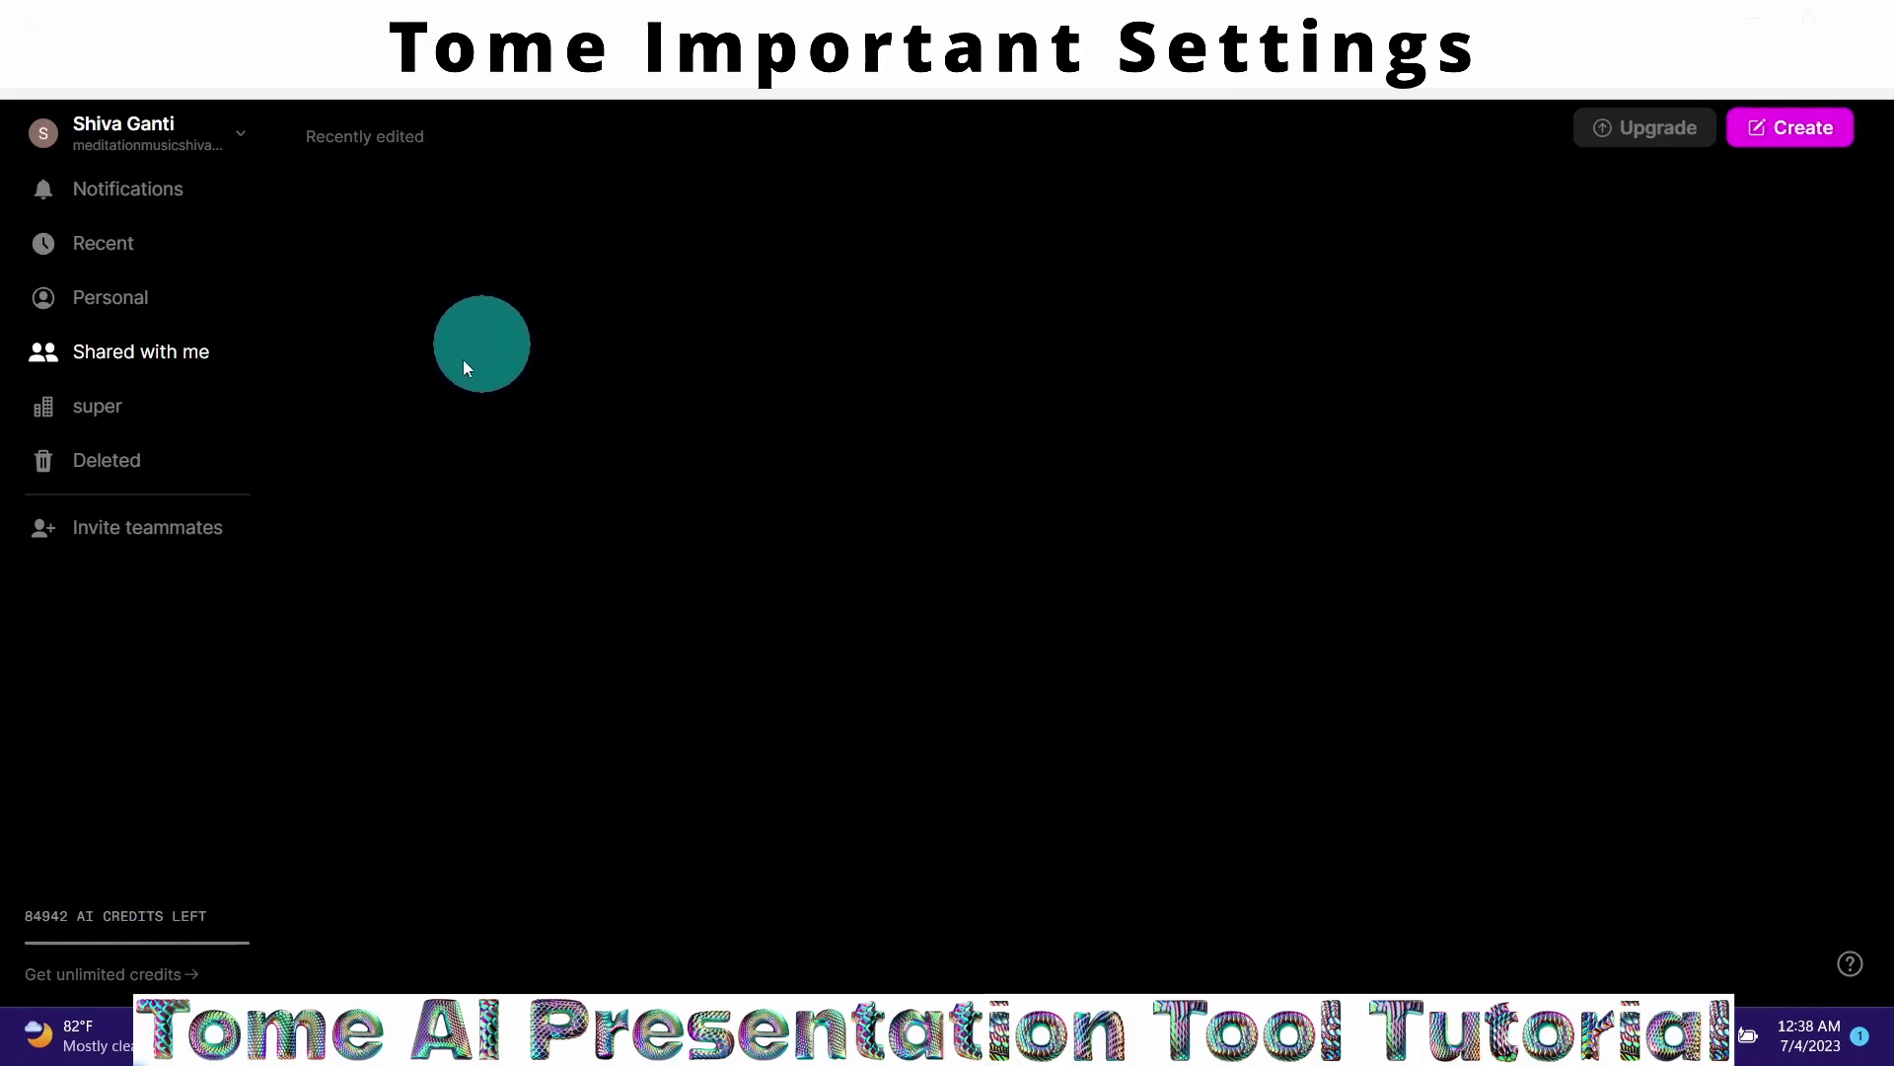
pyautogui.click(83, 415)
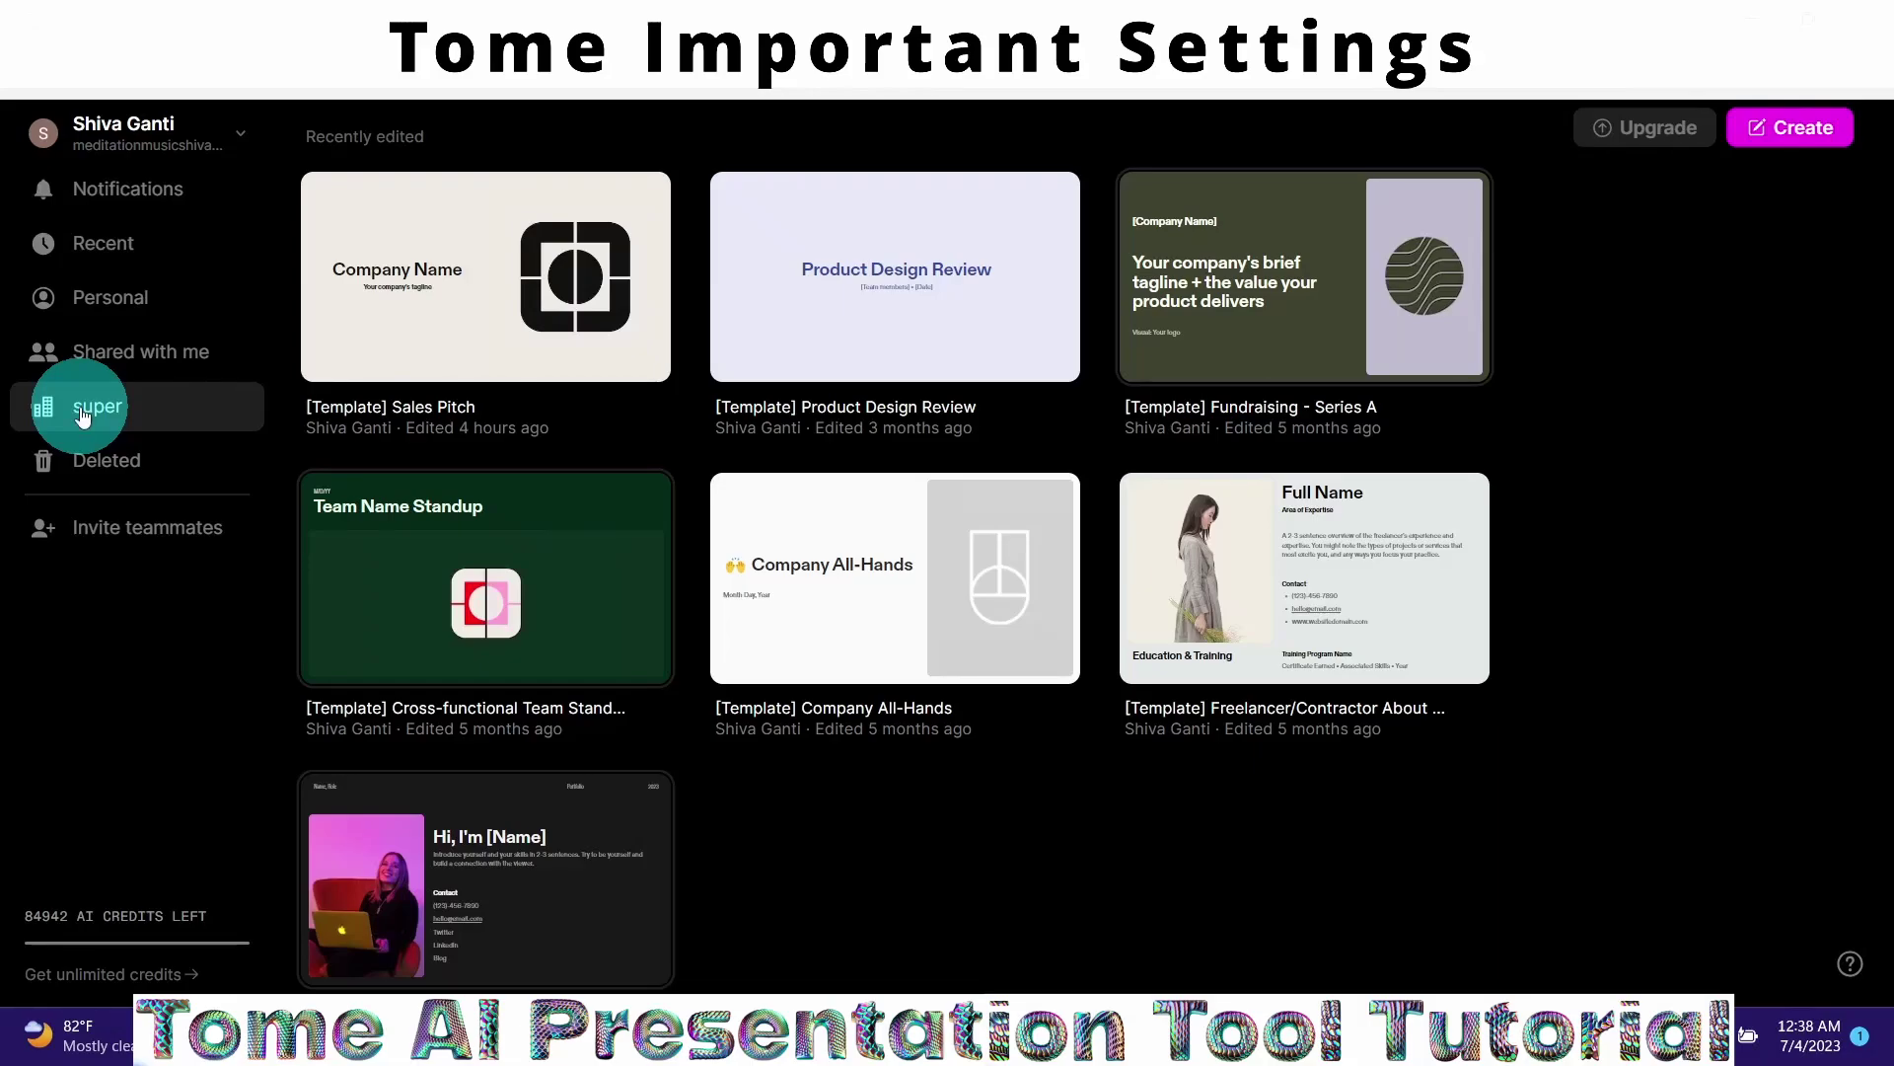
pyautogui.click(89, 466)
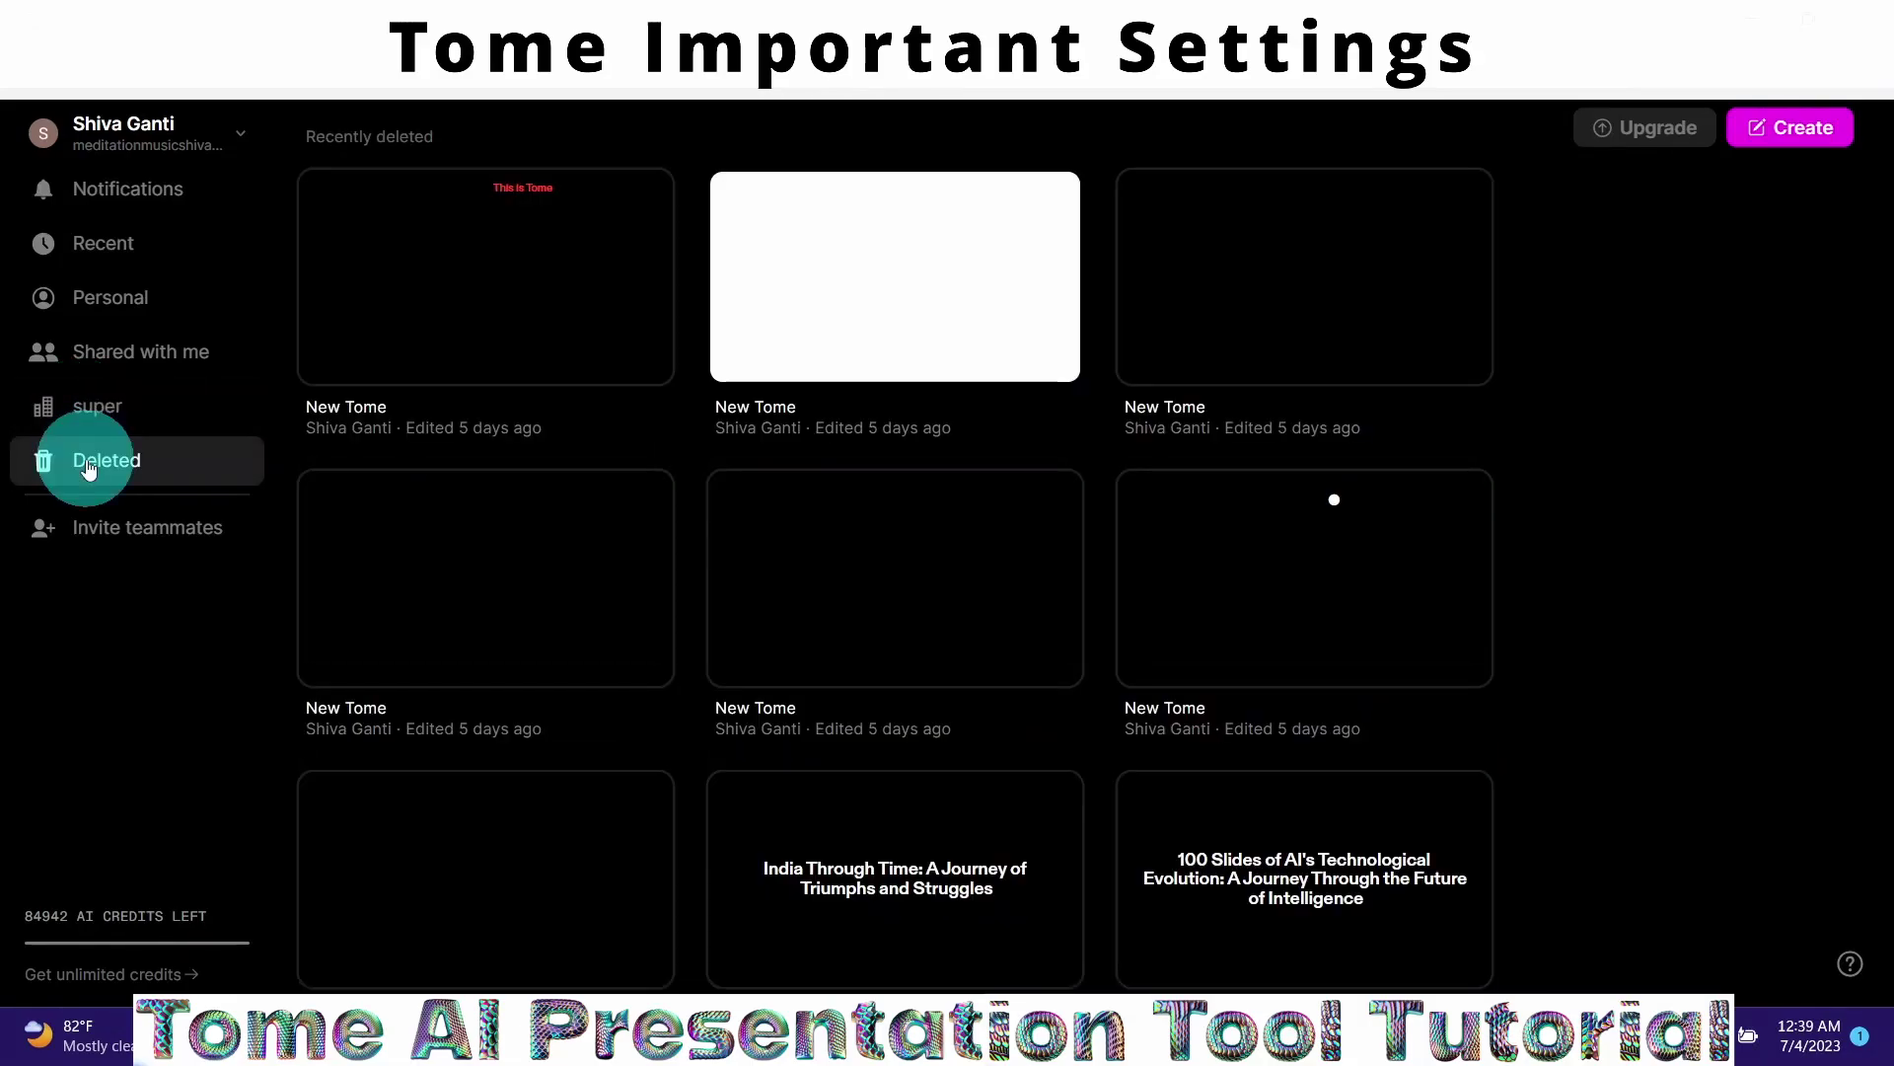
# Step: Glance at the teammate invite and unlimited-credits plan pages, then bring up the ? help menu
pyautogui.click(90, 536)
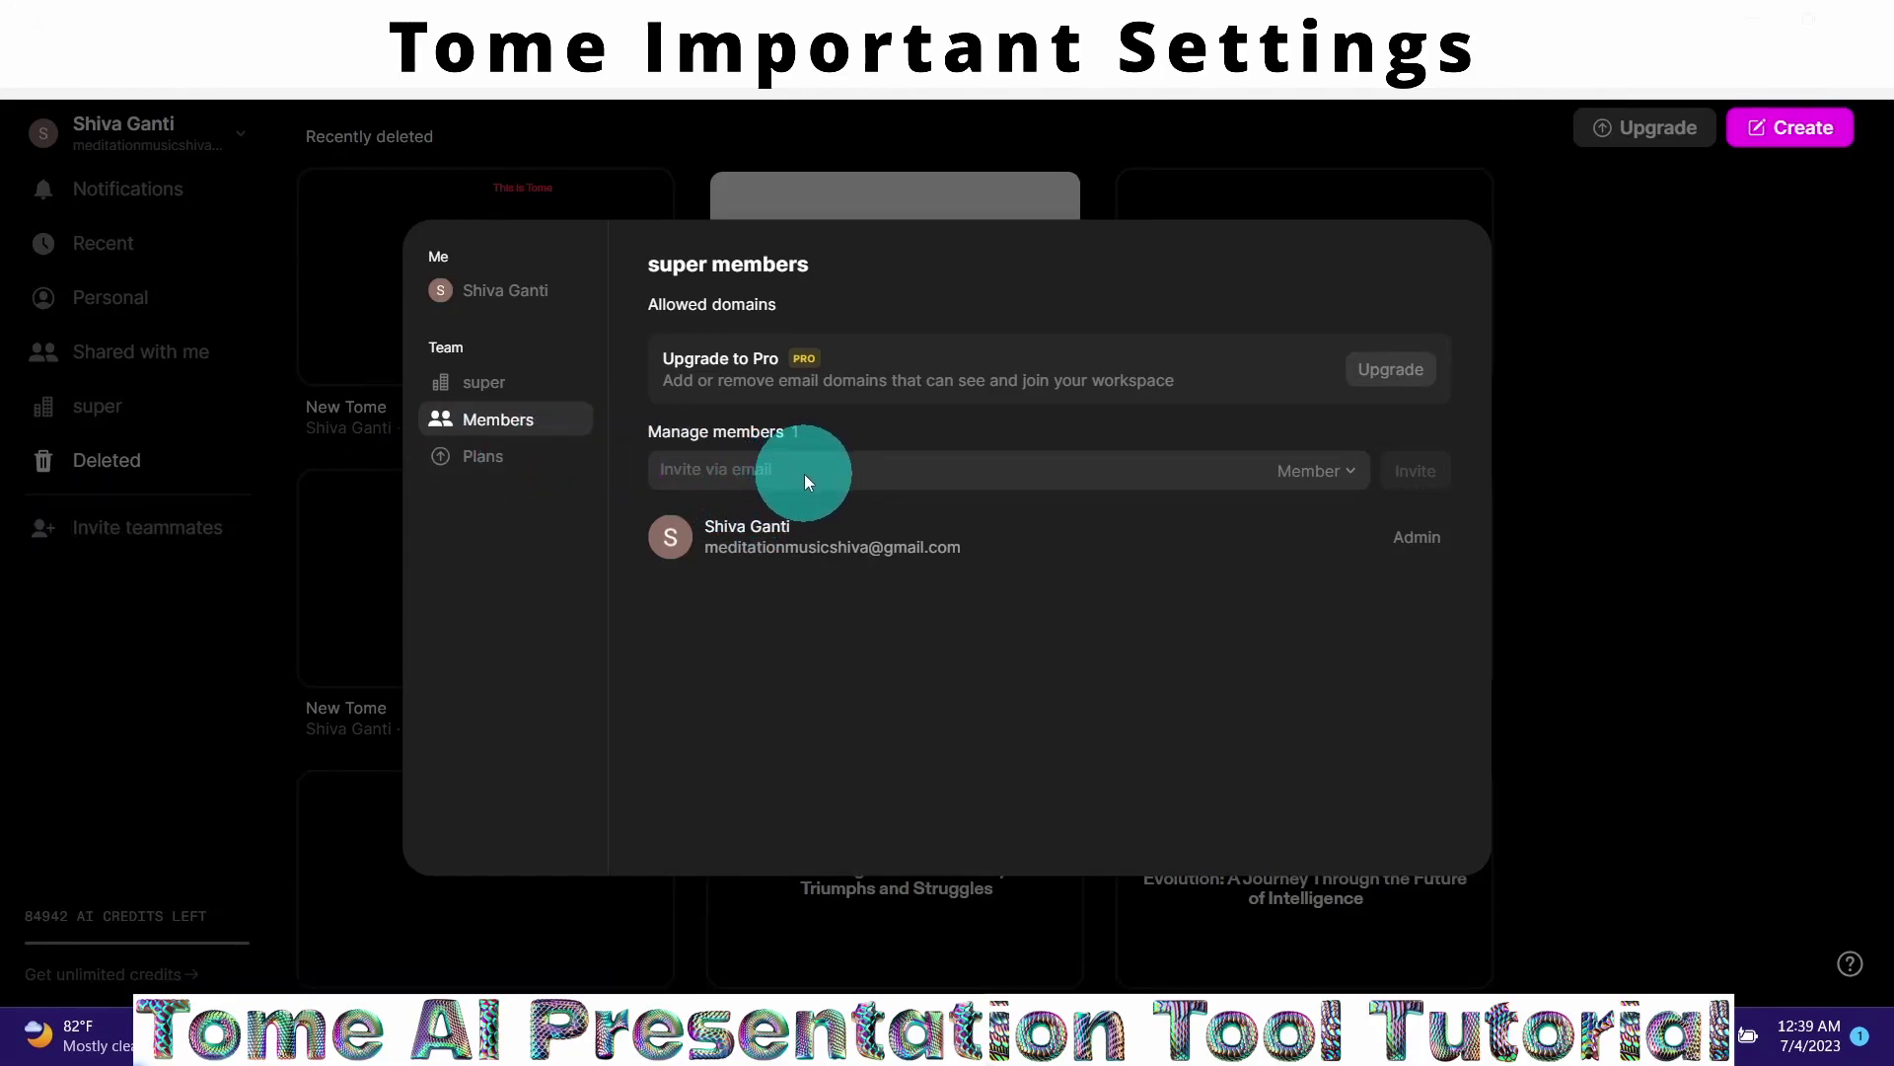
pyautogui.click(60, 861)
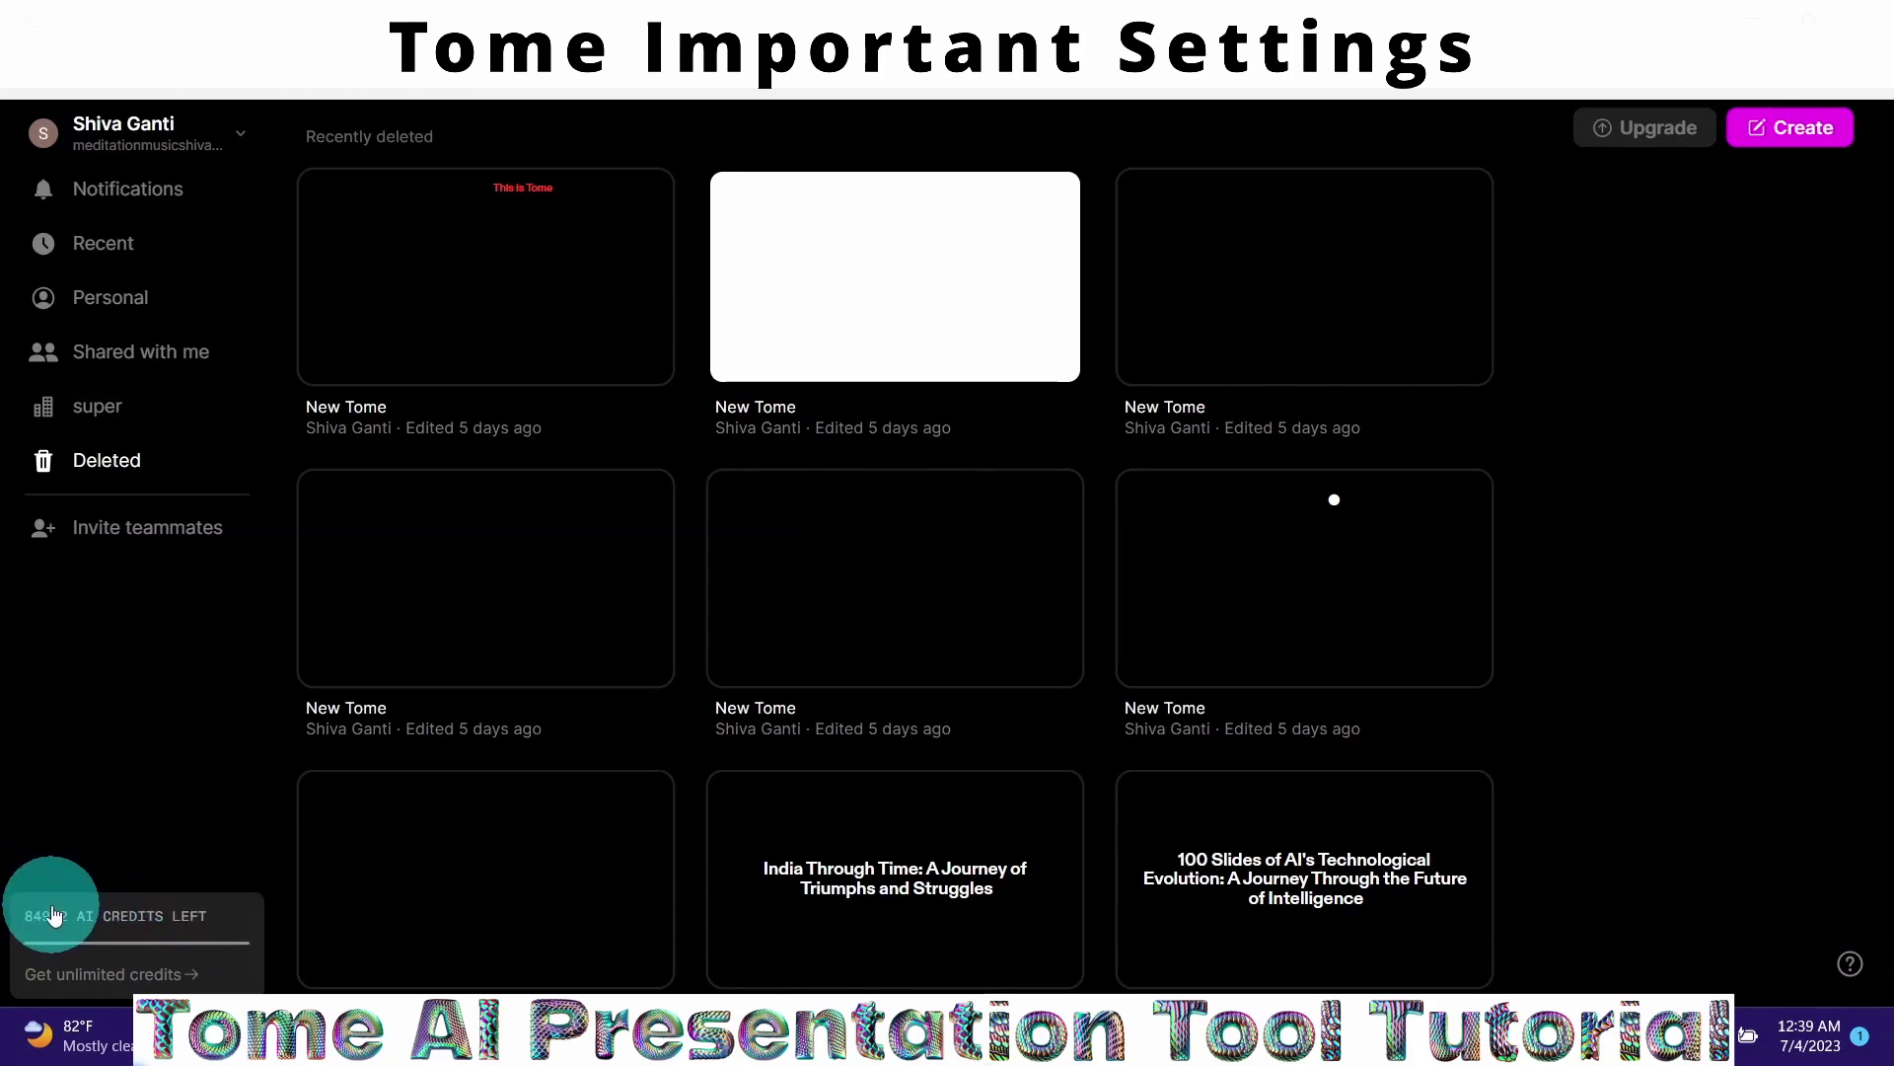
pyautogui.click(90, 982)
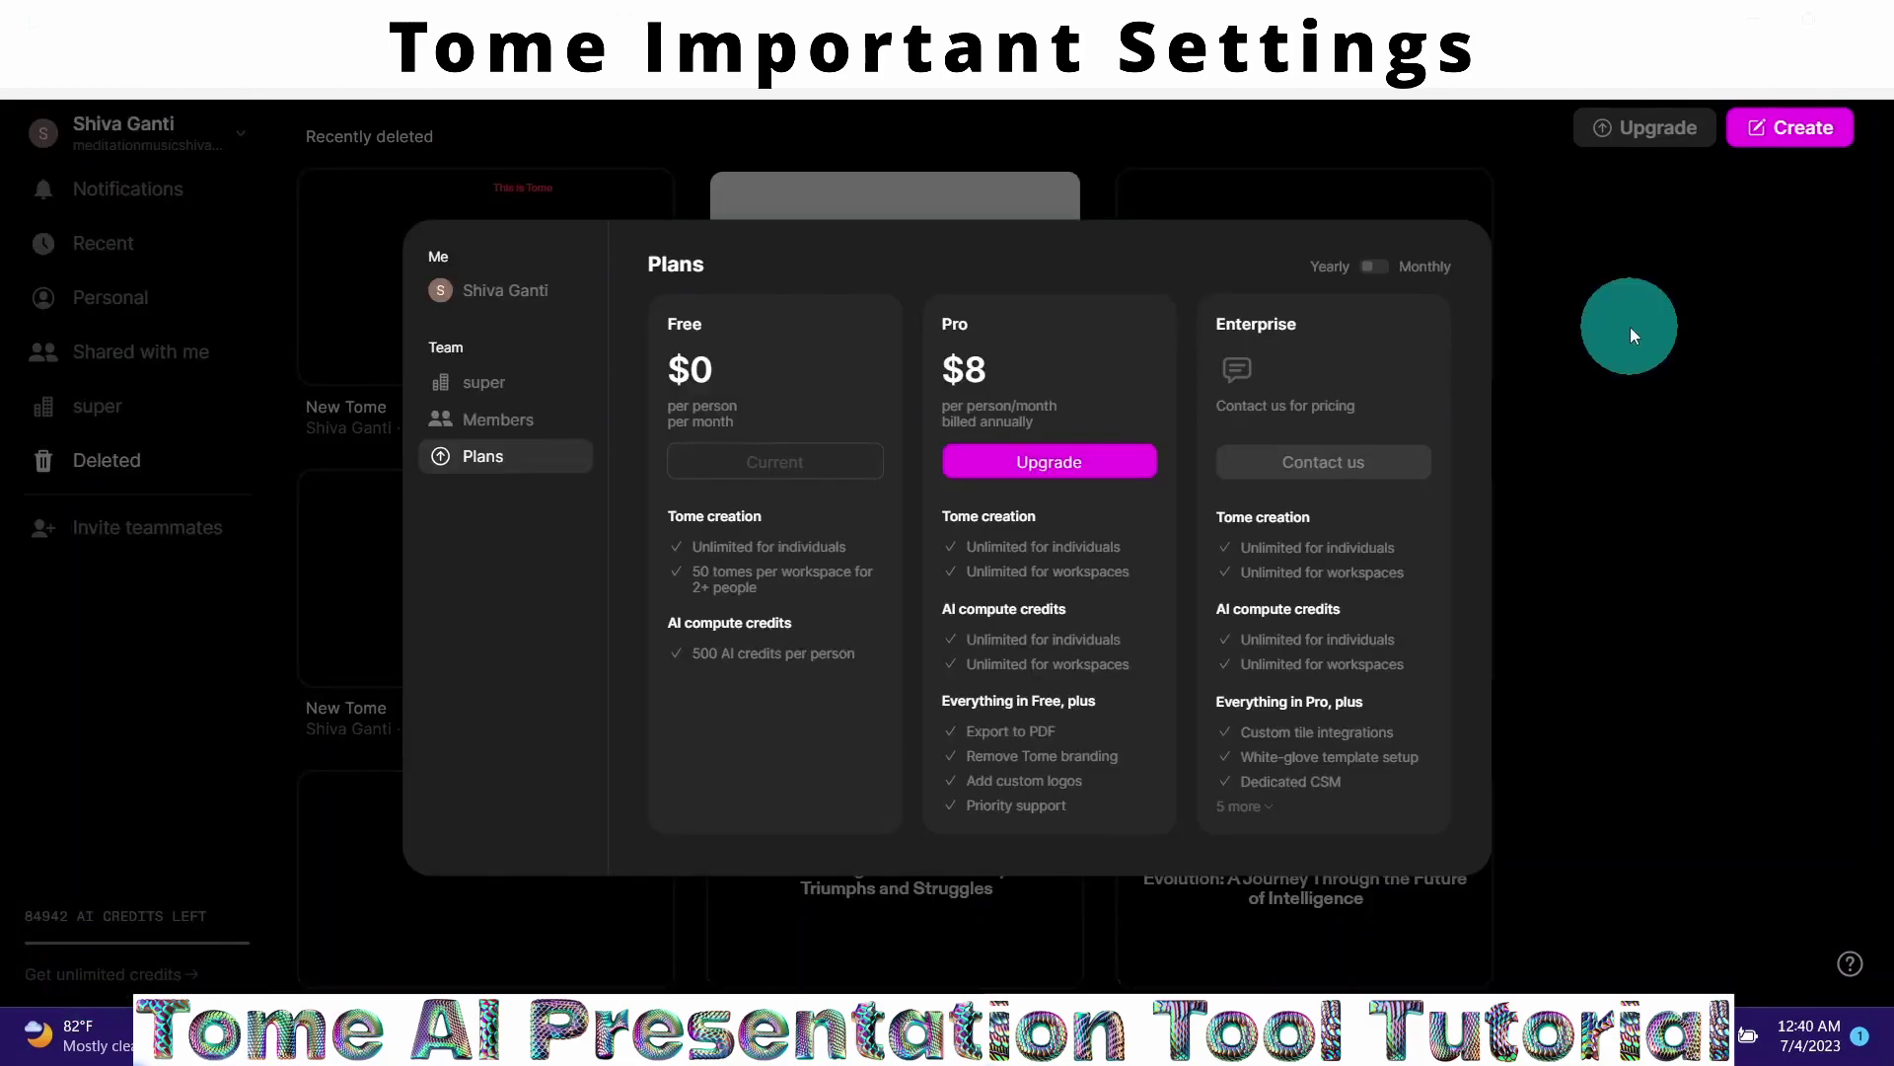
pyautogui.click(1852, 965)
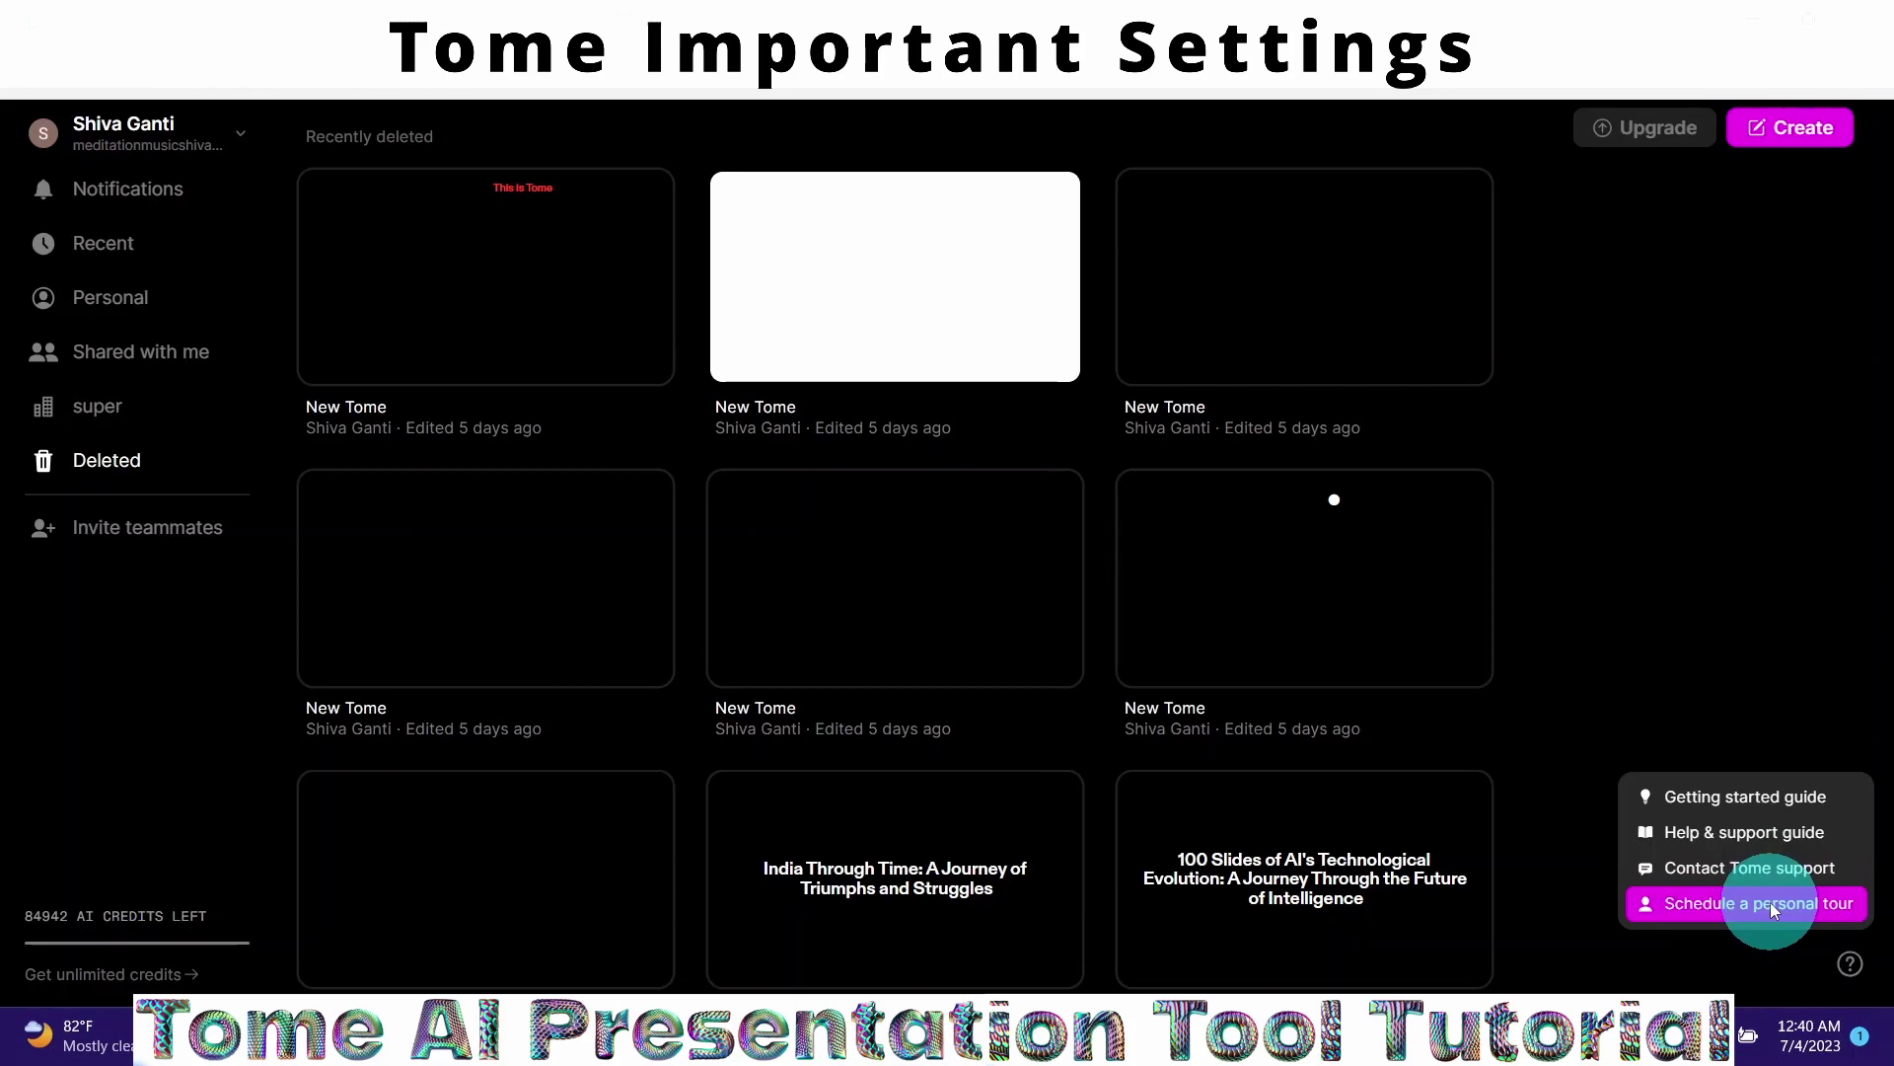
# Step: Open the Getting Started Guide, page through to its final slide, and exit to the workspace
pyautogui.click(1743, 797)
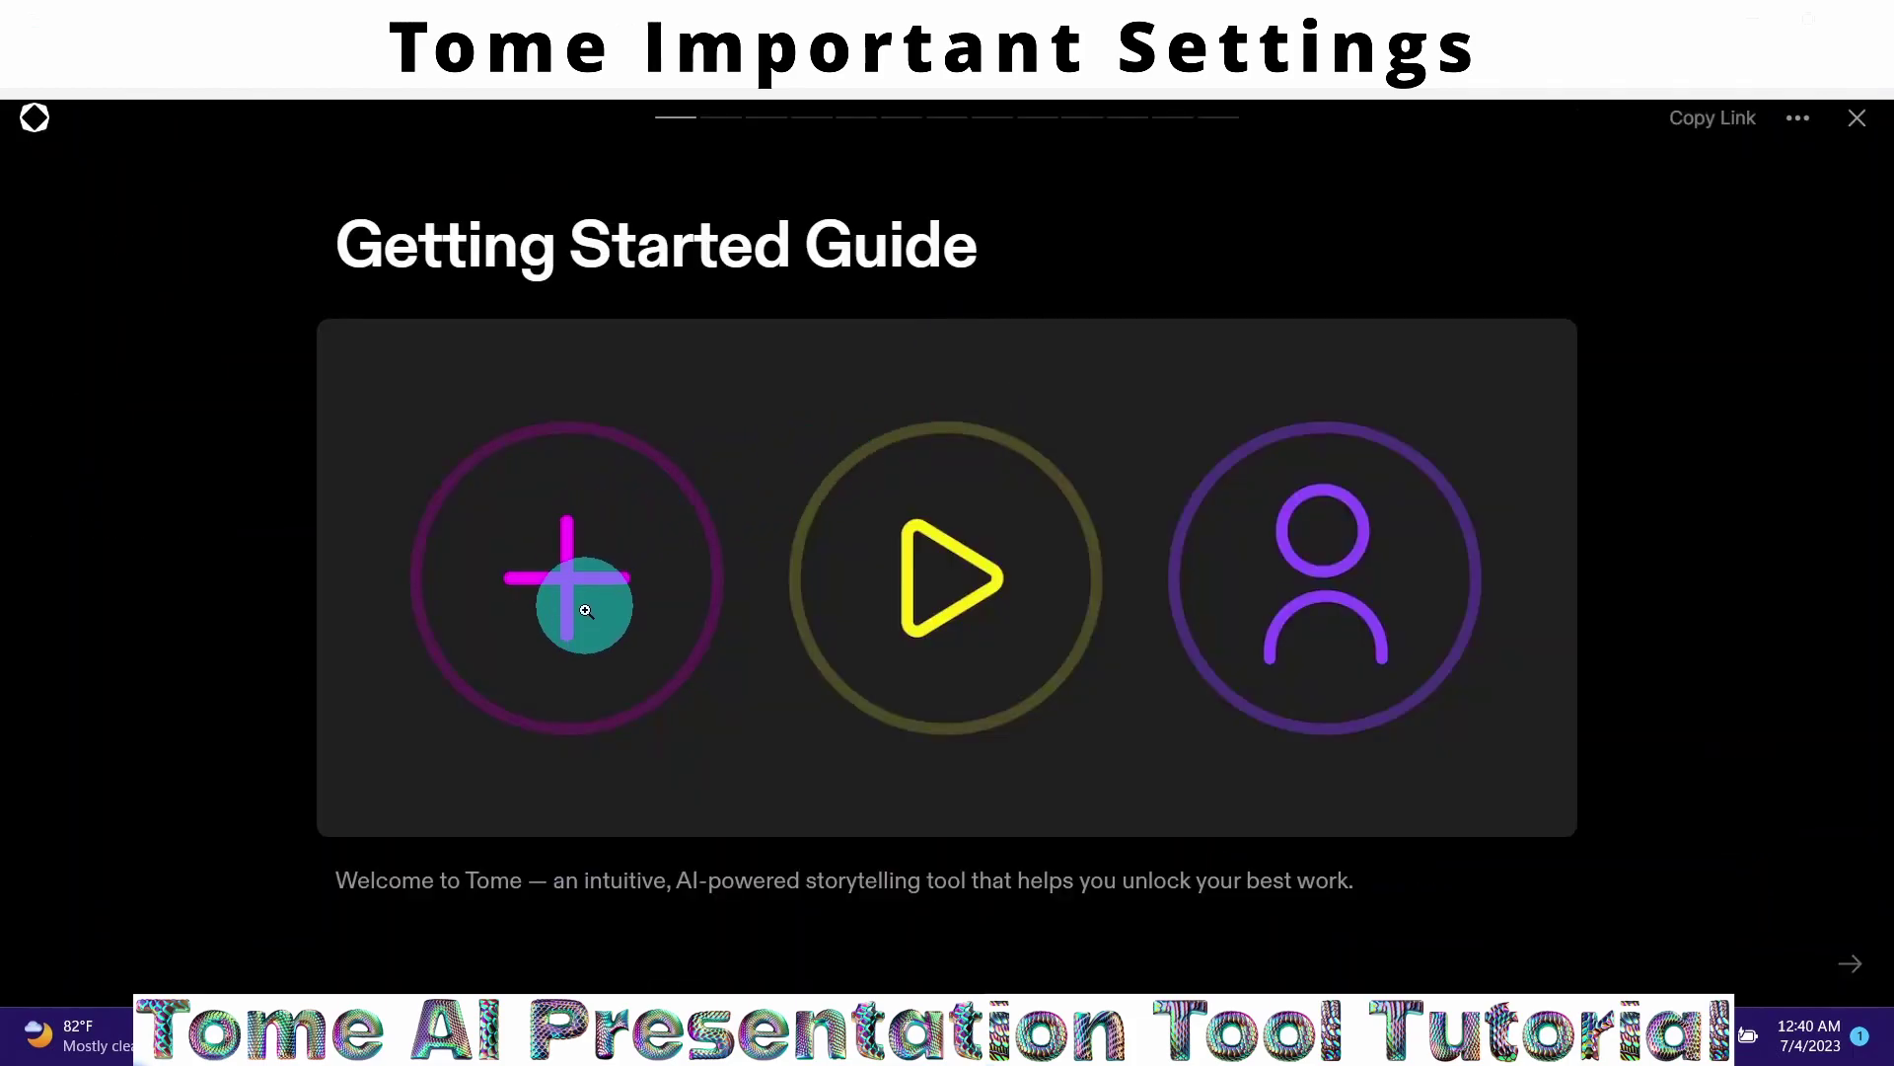
pyautogui.click(943, 636)
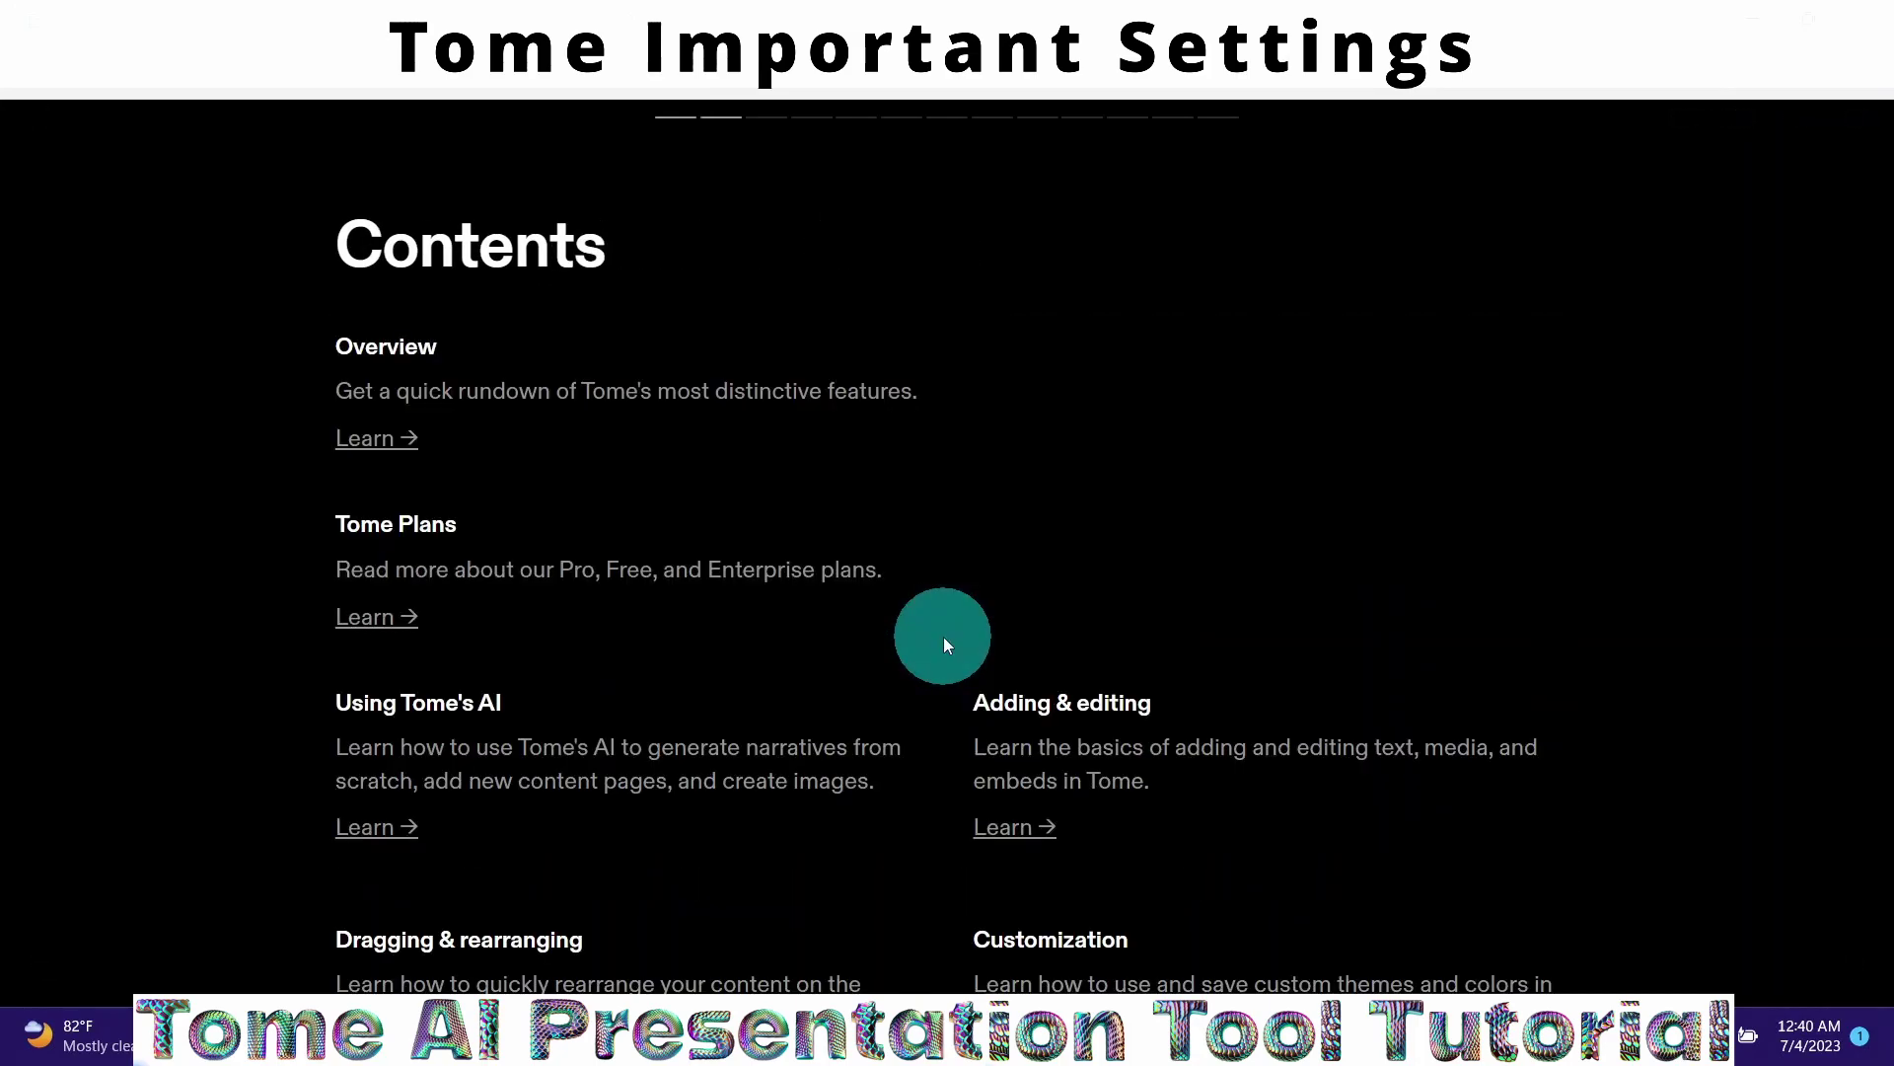
pyautogui.click(1756, 868)
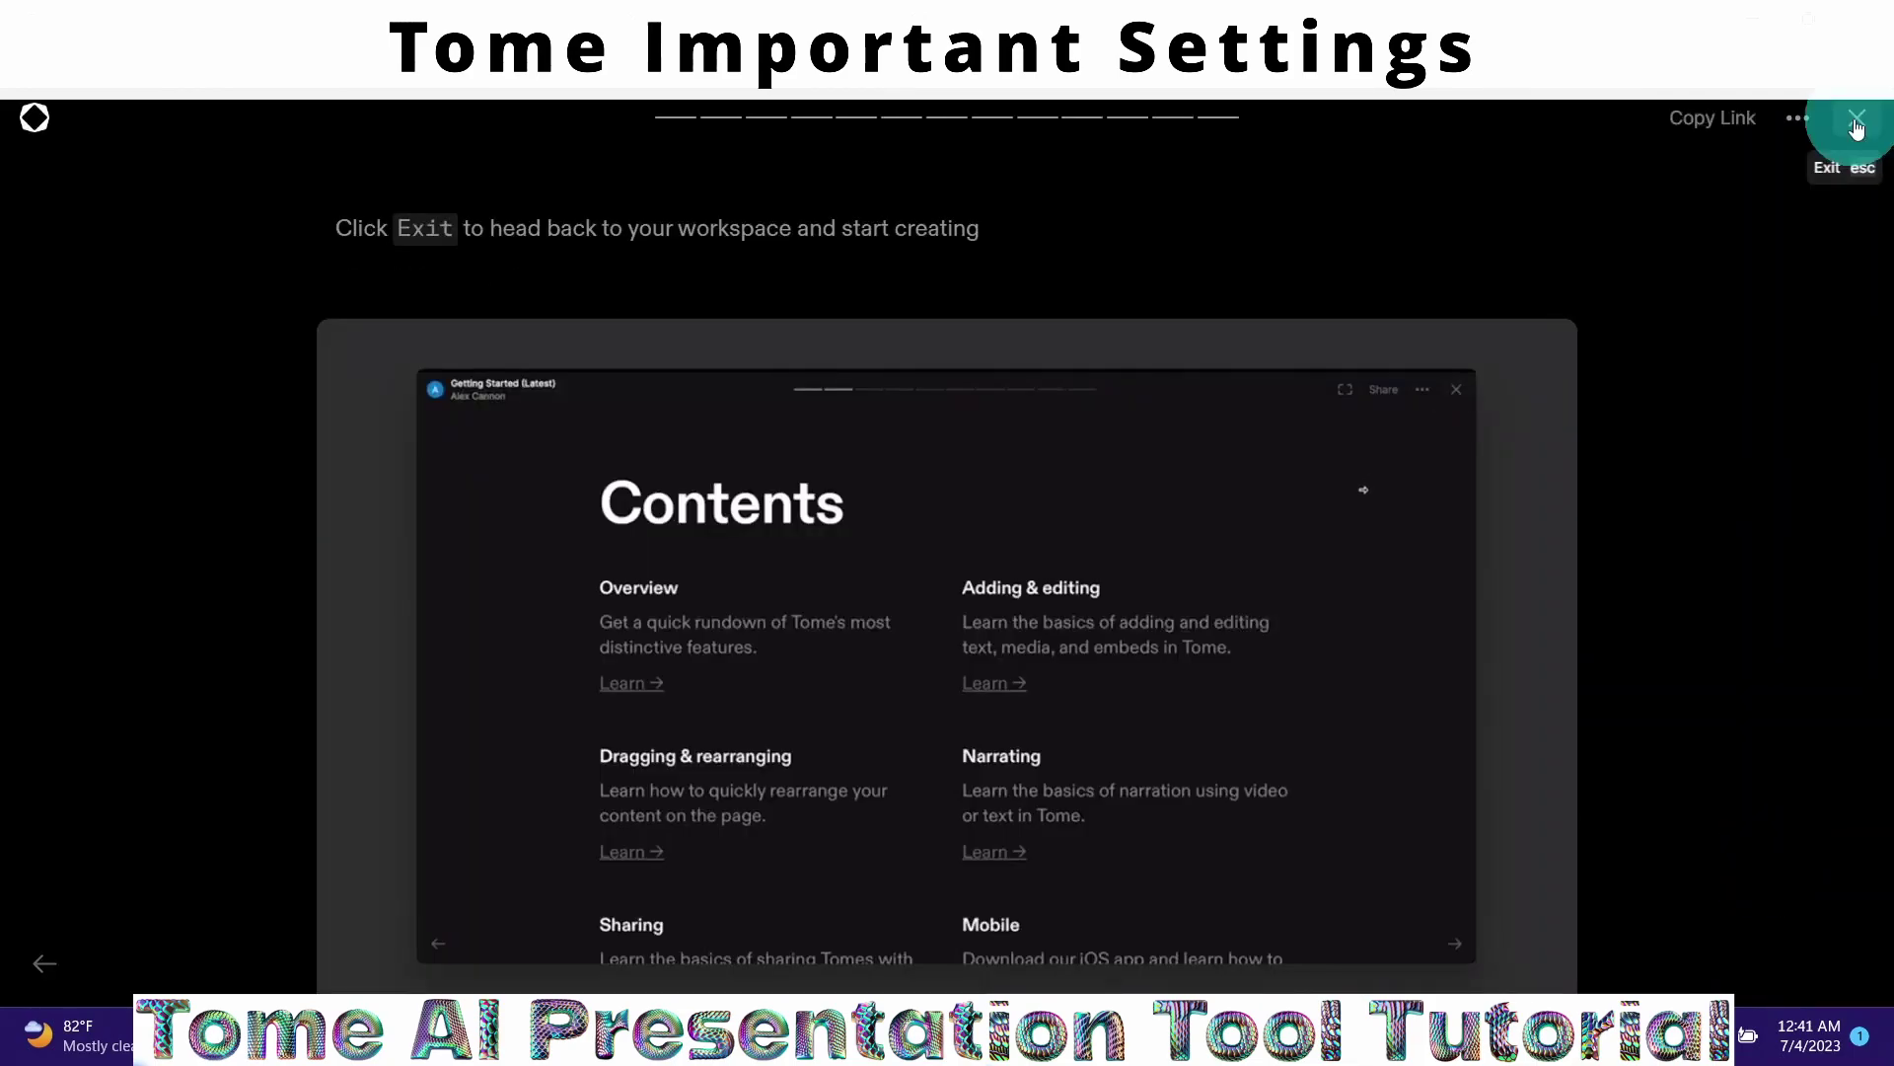
pyautogui.click(1857, 122)
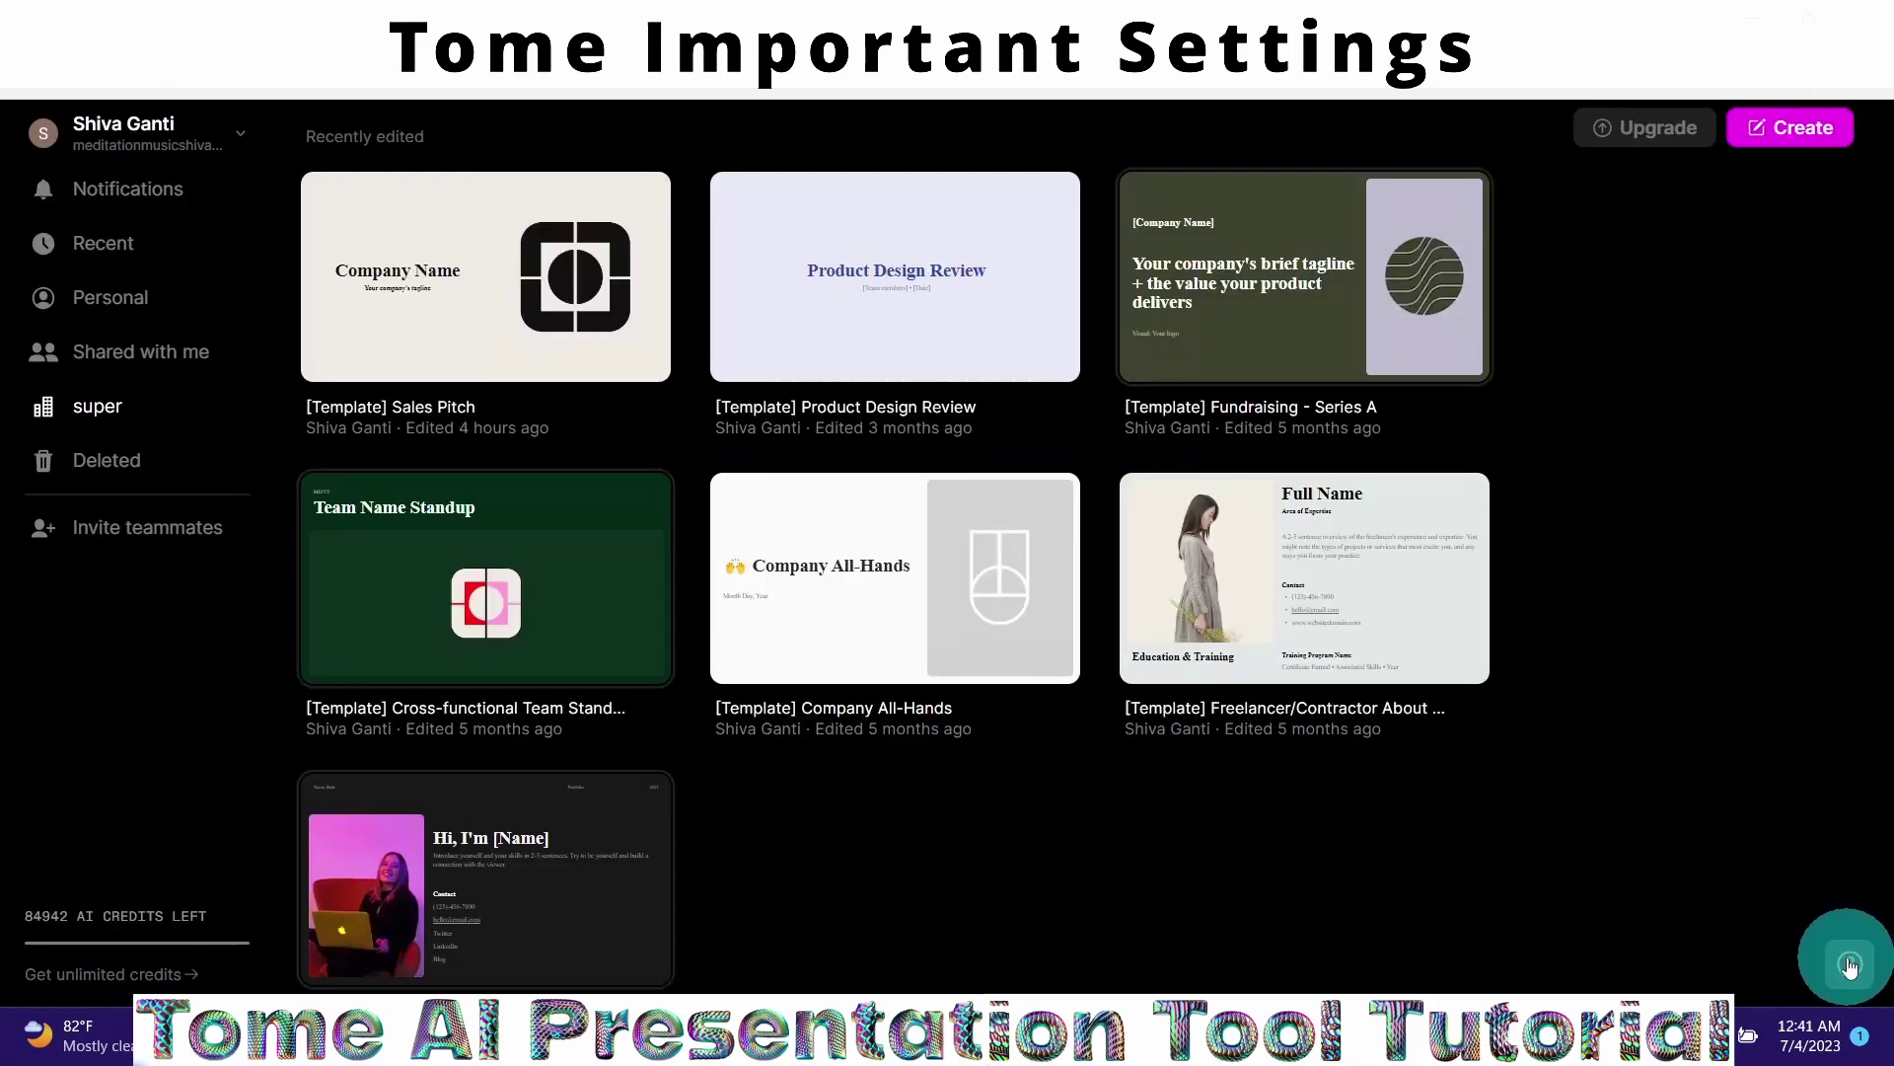
# Step: Open the Help & support guide and advance to its 'Setting up customized themes' slide
pyautogui.click(1849, 965)
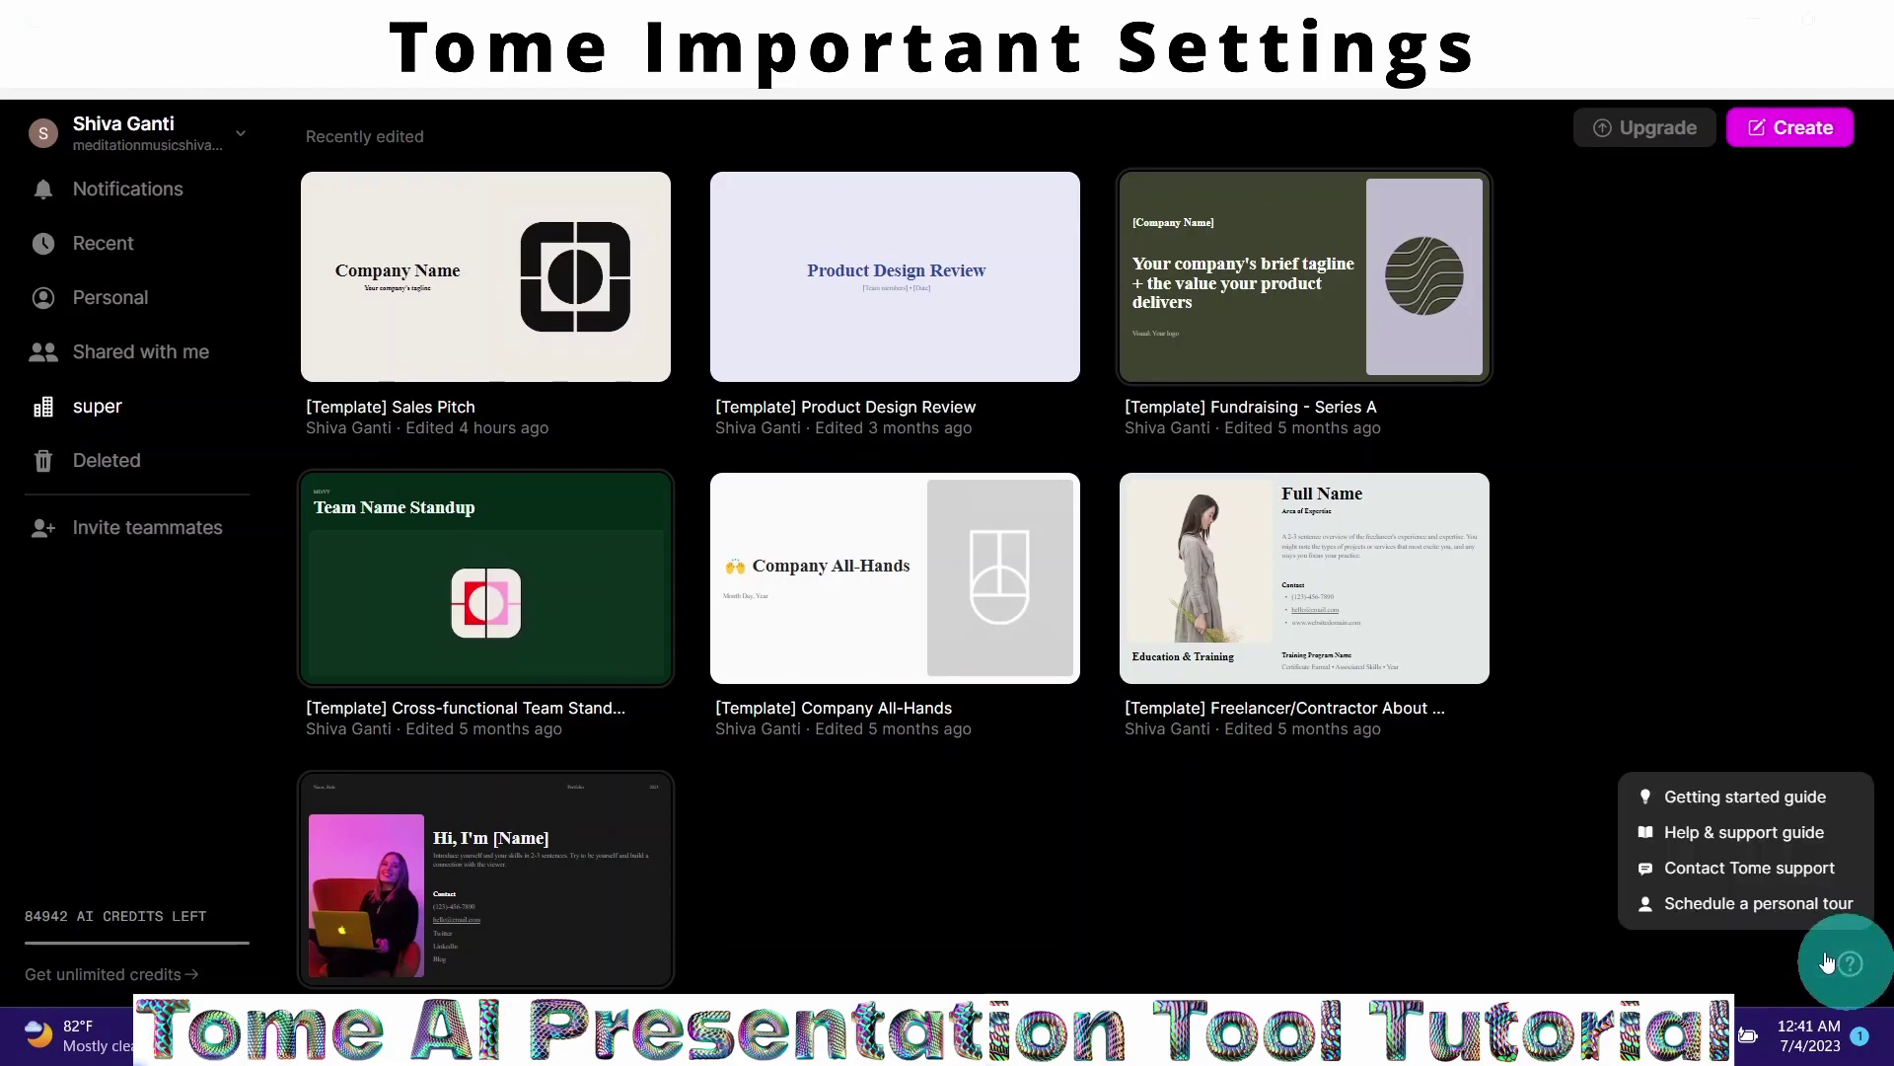
pyautogui.click(1701, 836)
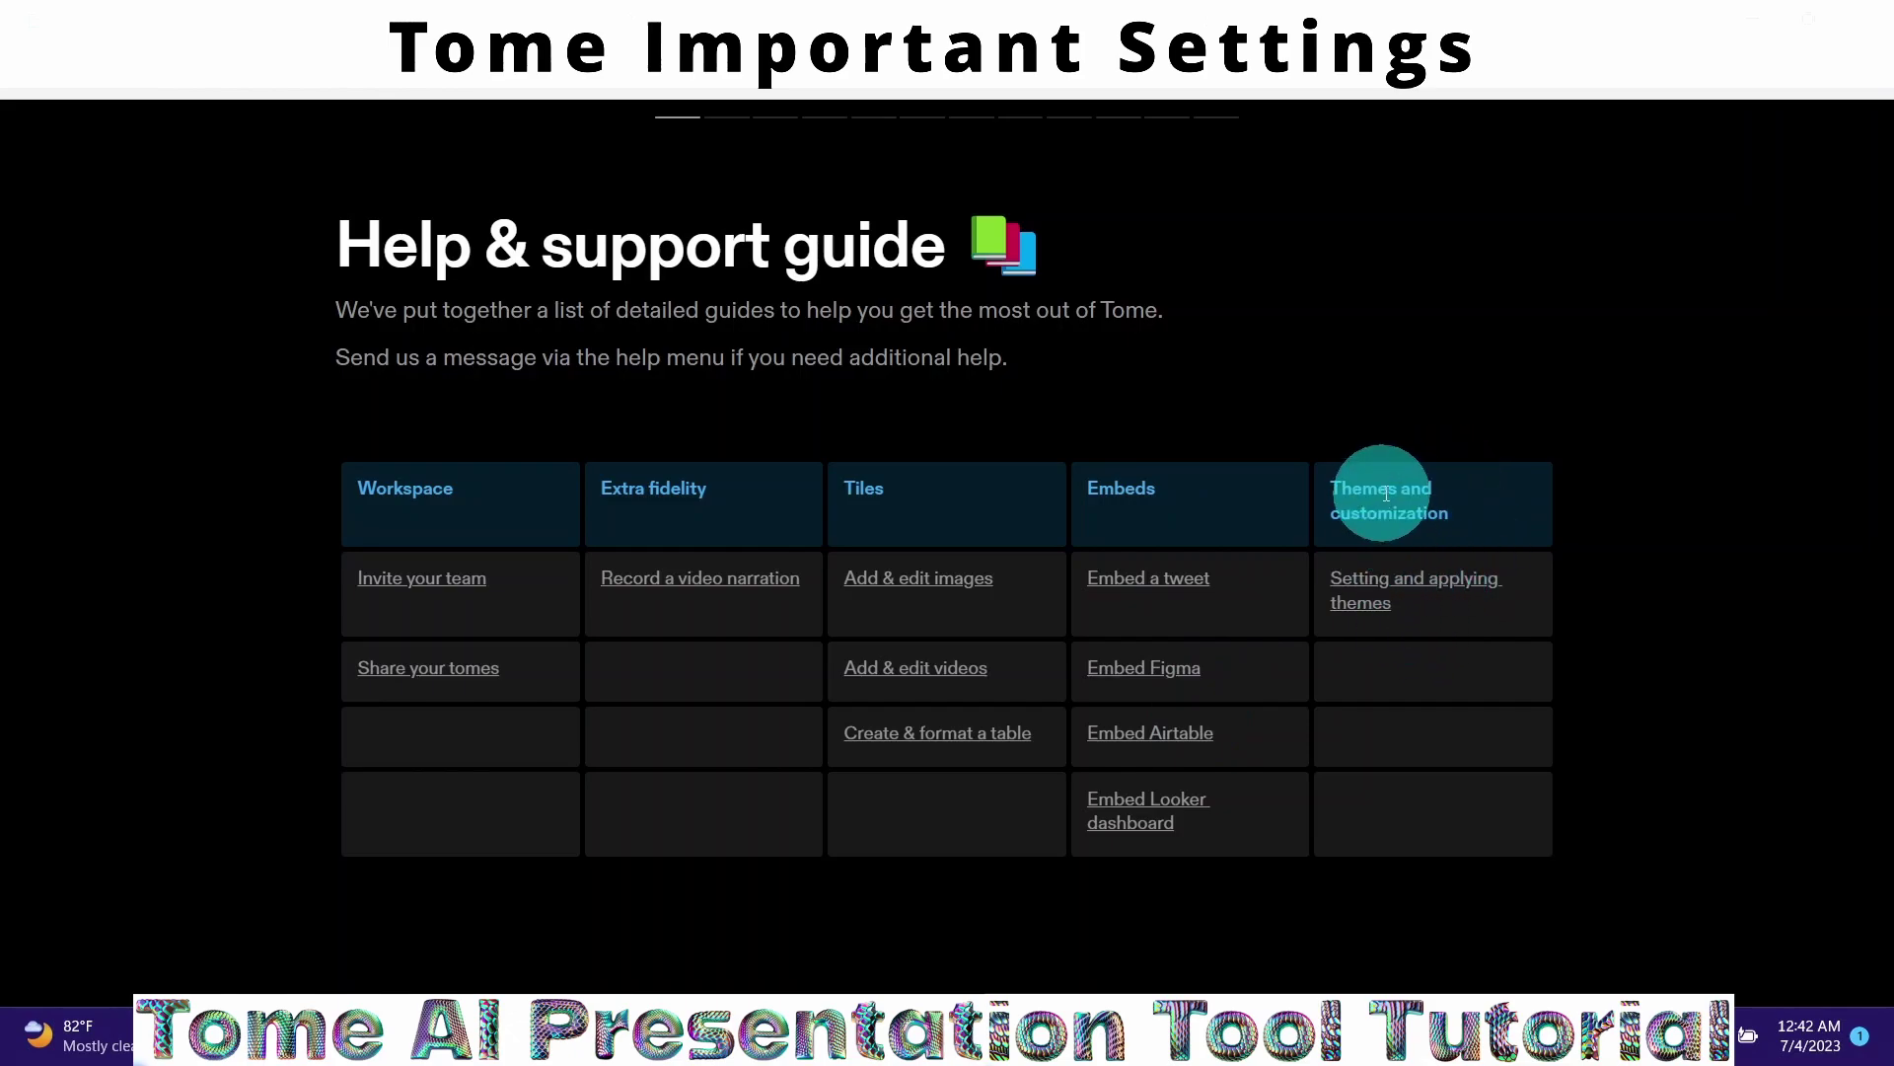
pyautogui.press('Right')
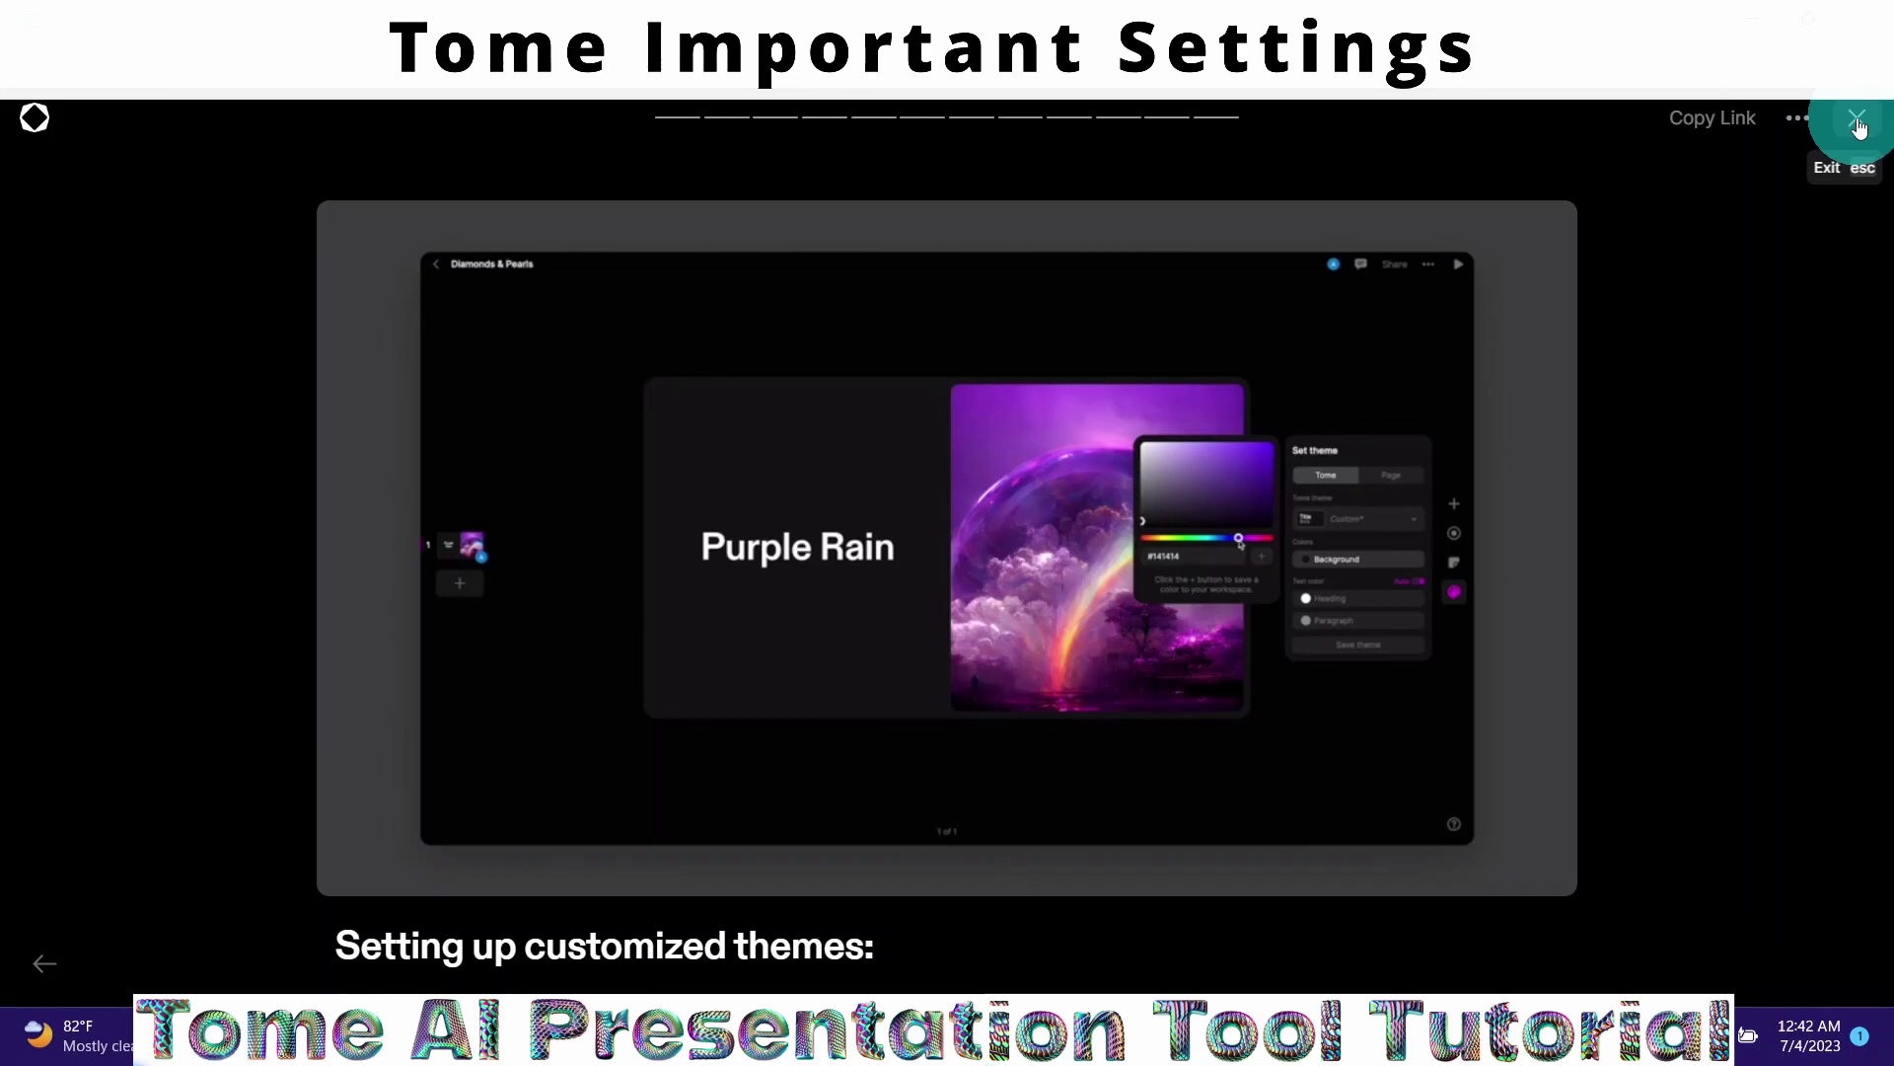
# Step: Exit the themes guide, open and close the support chat, then open the Personal Tour booking page
pyautogui.click(1859, 126)
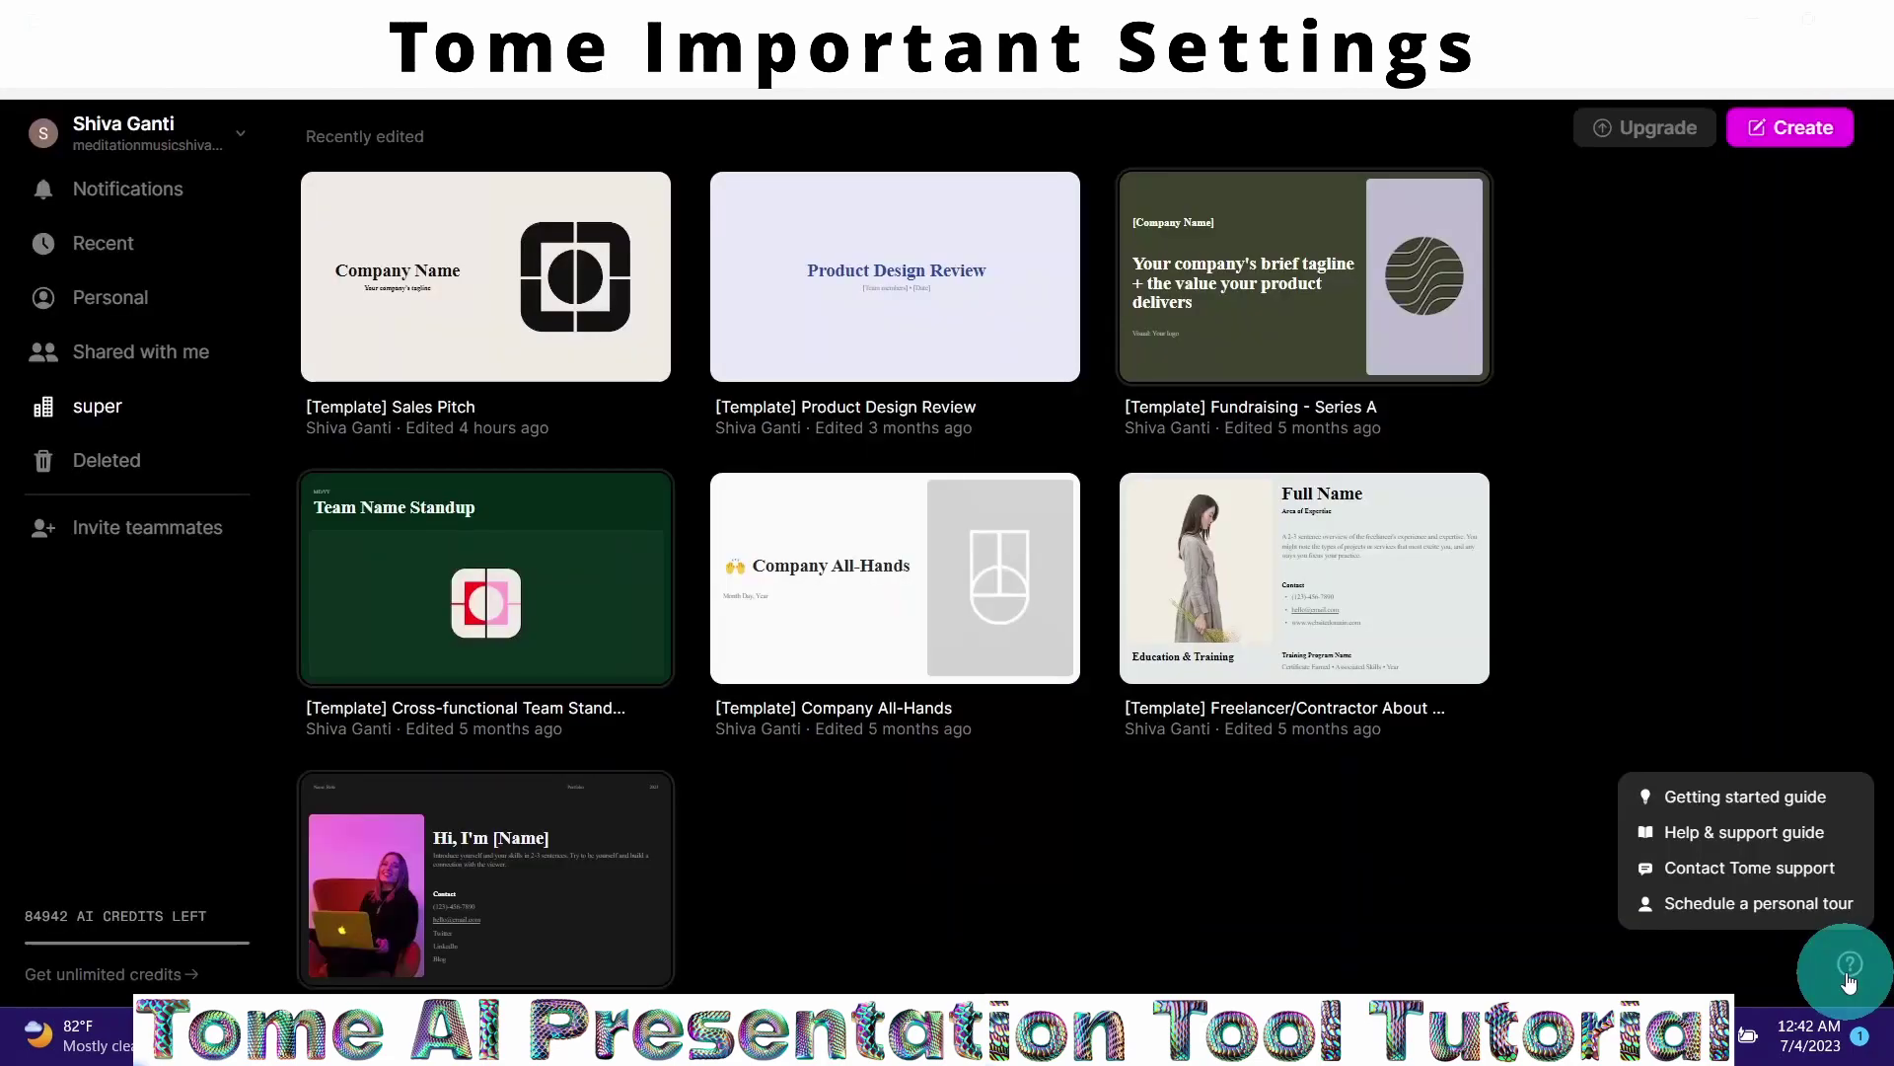
pyautogui.click(1733, 868)
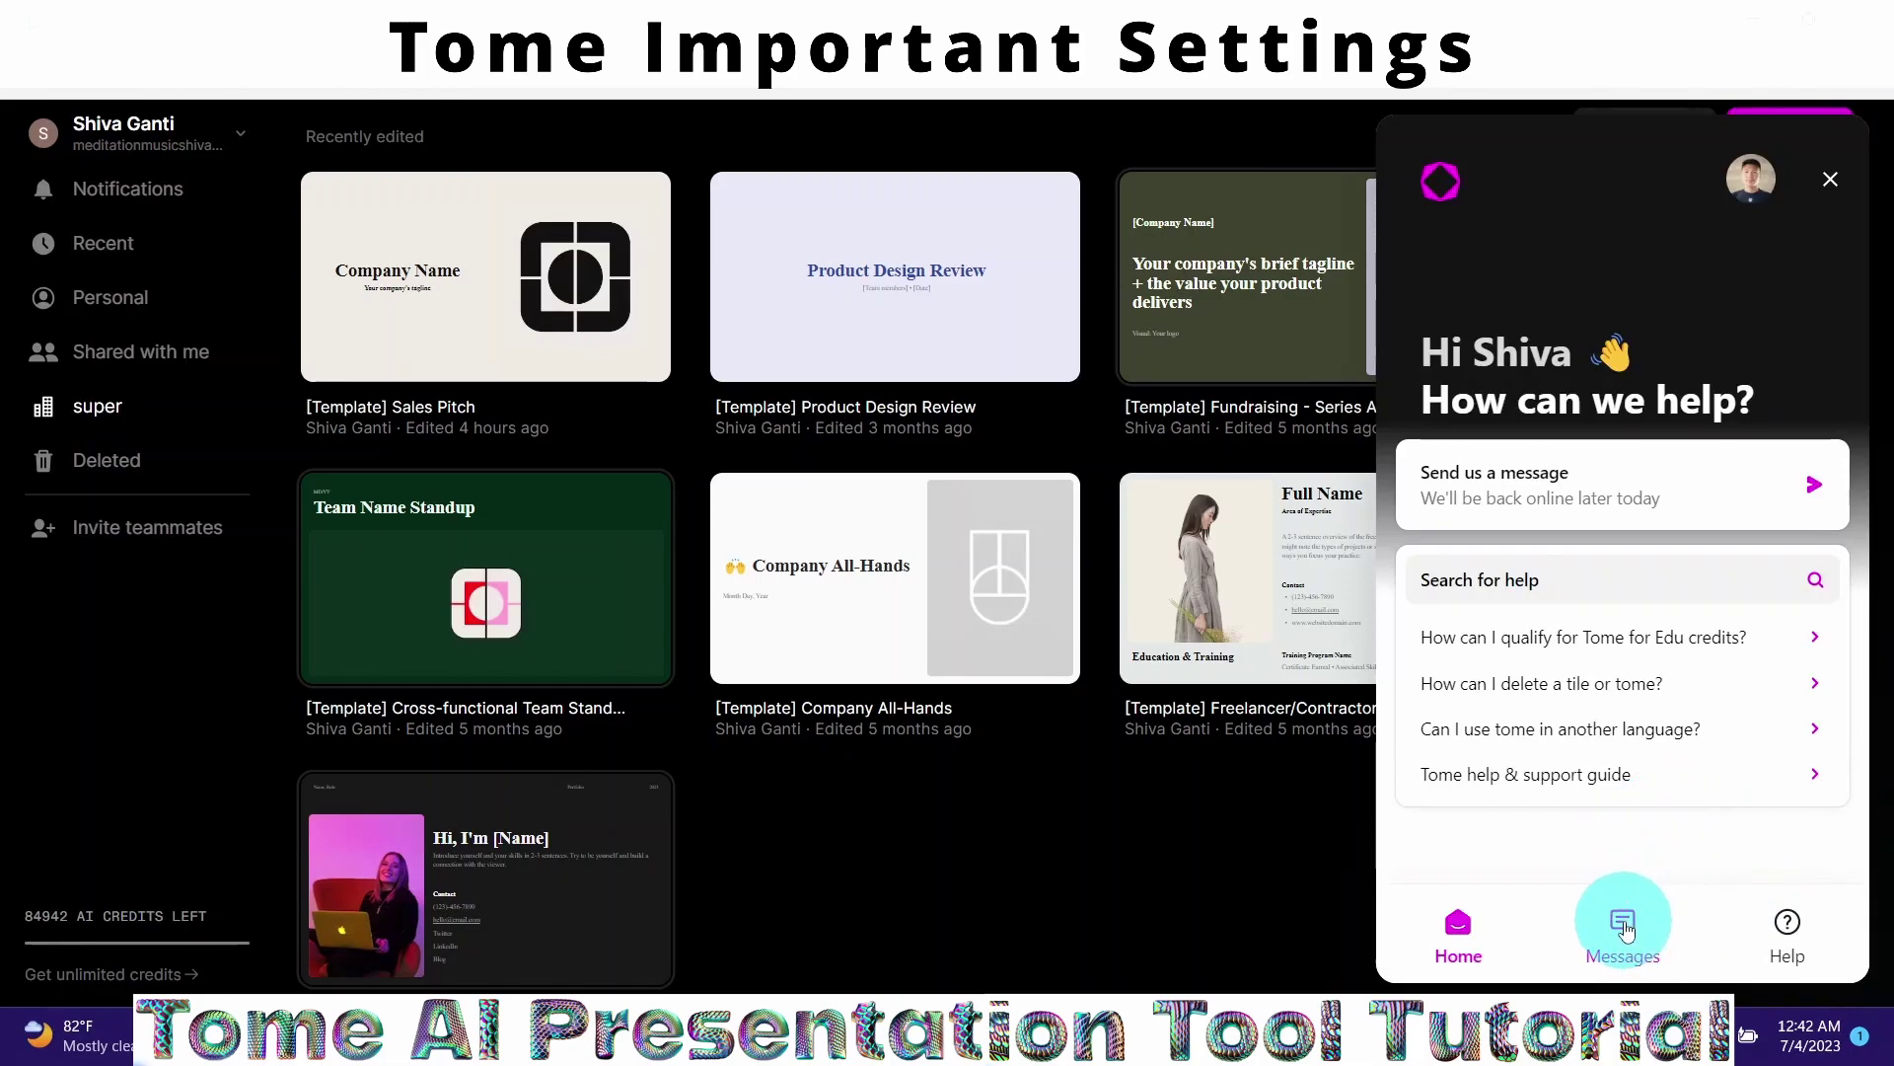
pyautogui.click(1830, 179)
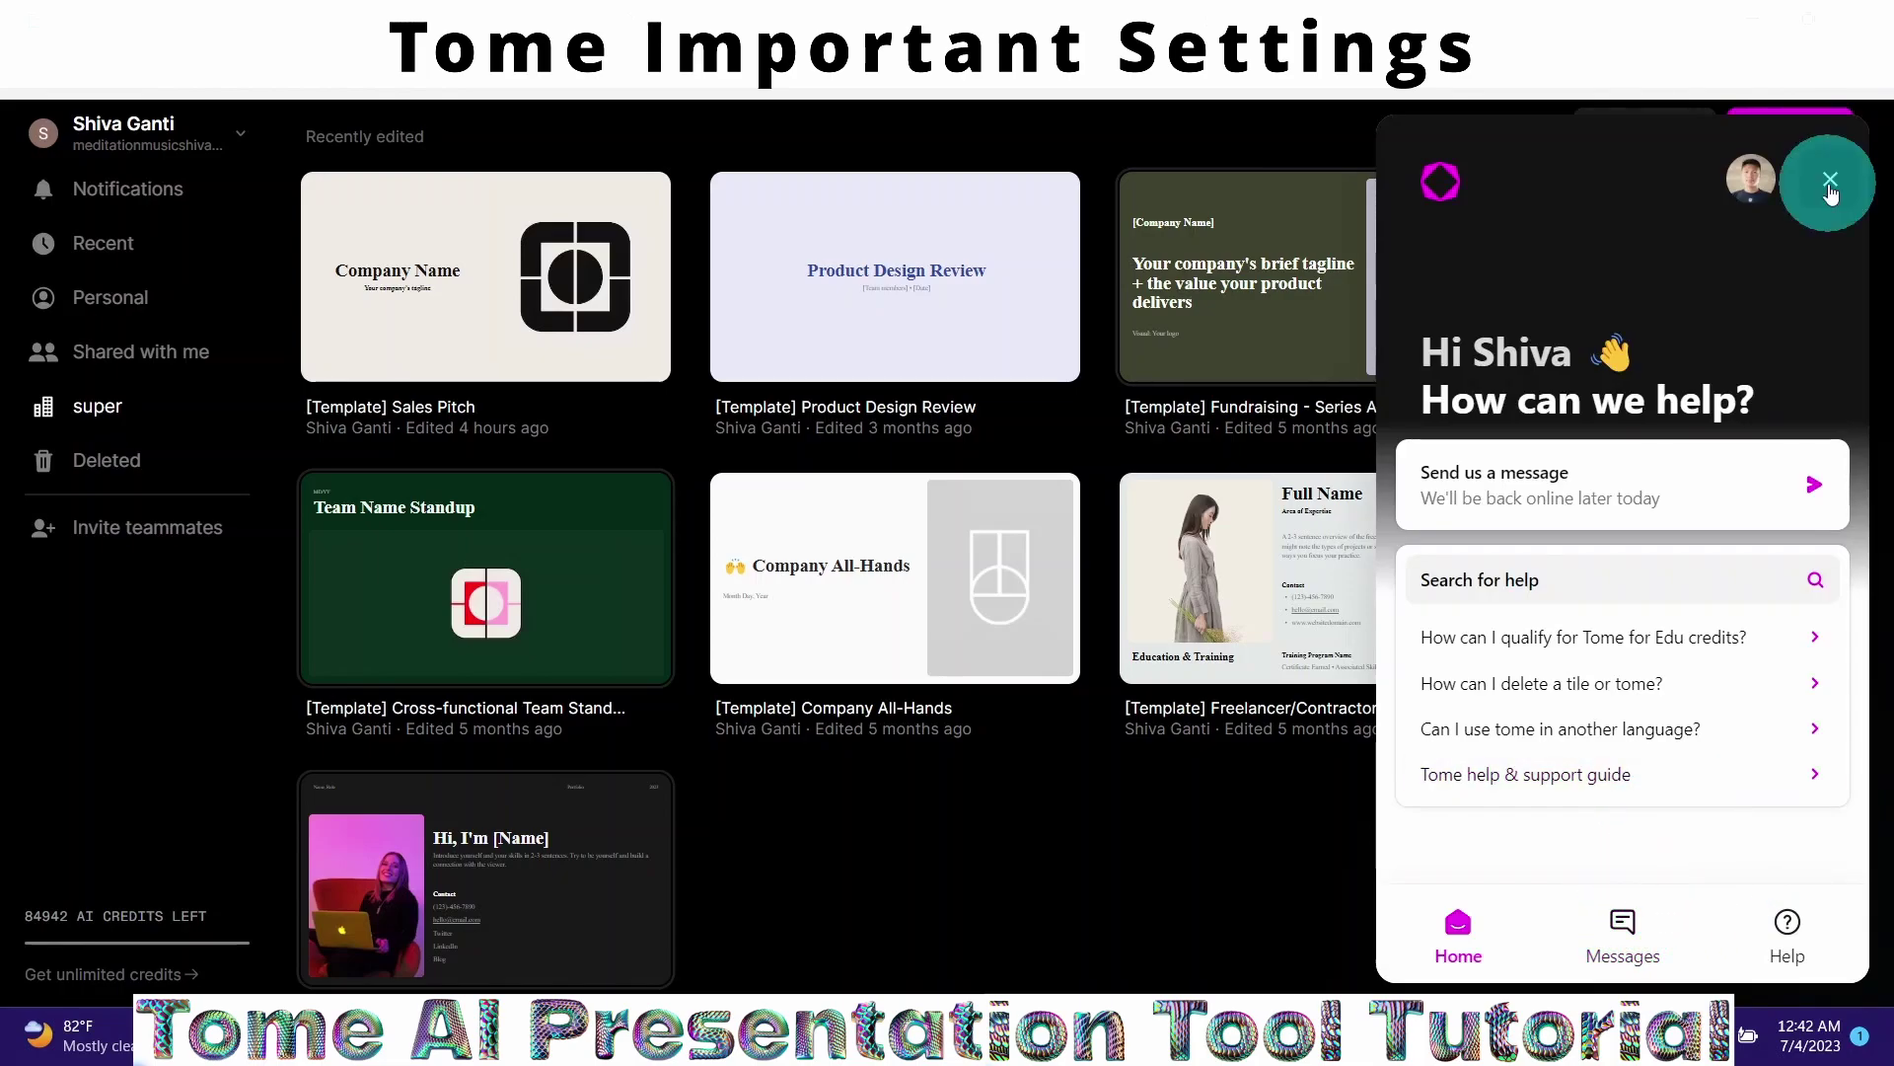
pyautogui.click(1852, 969)
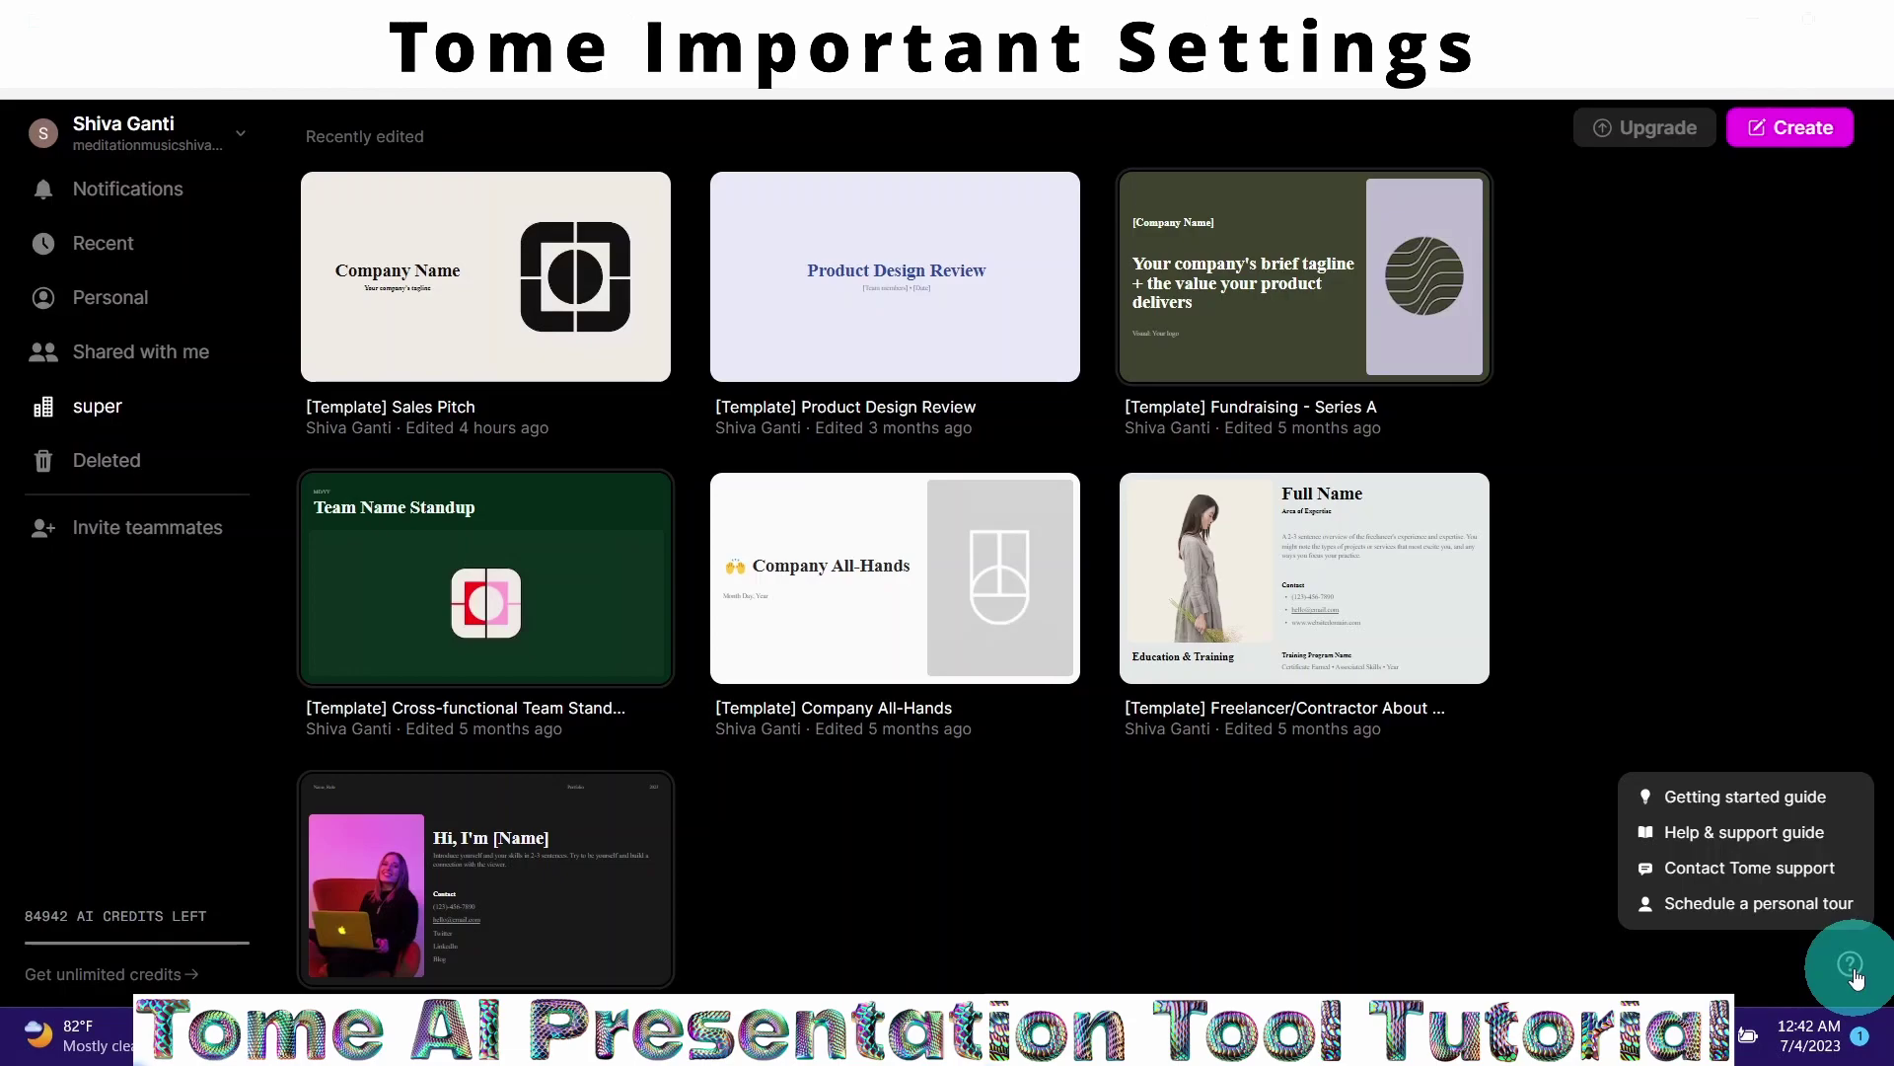
pyautogui.click(1724, 905)
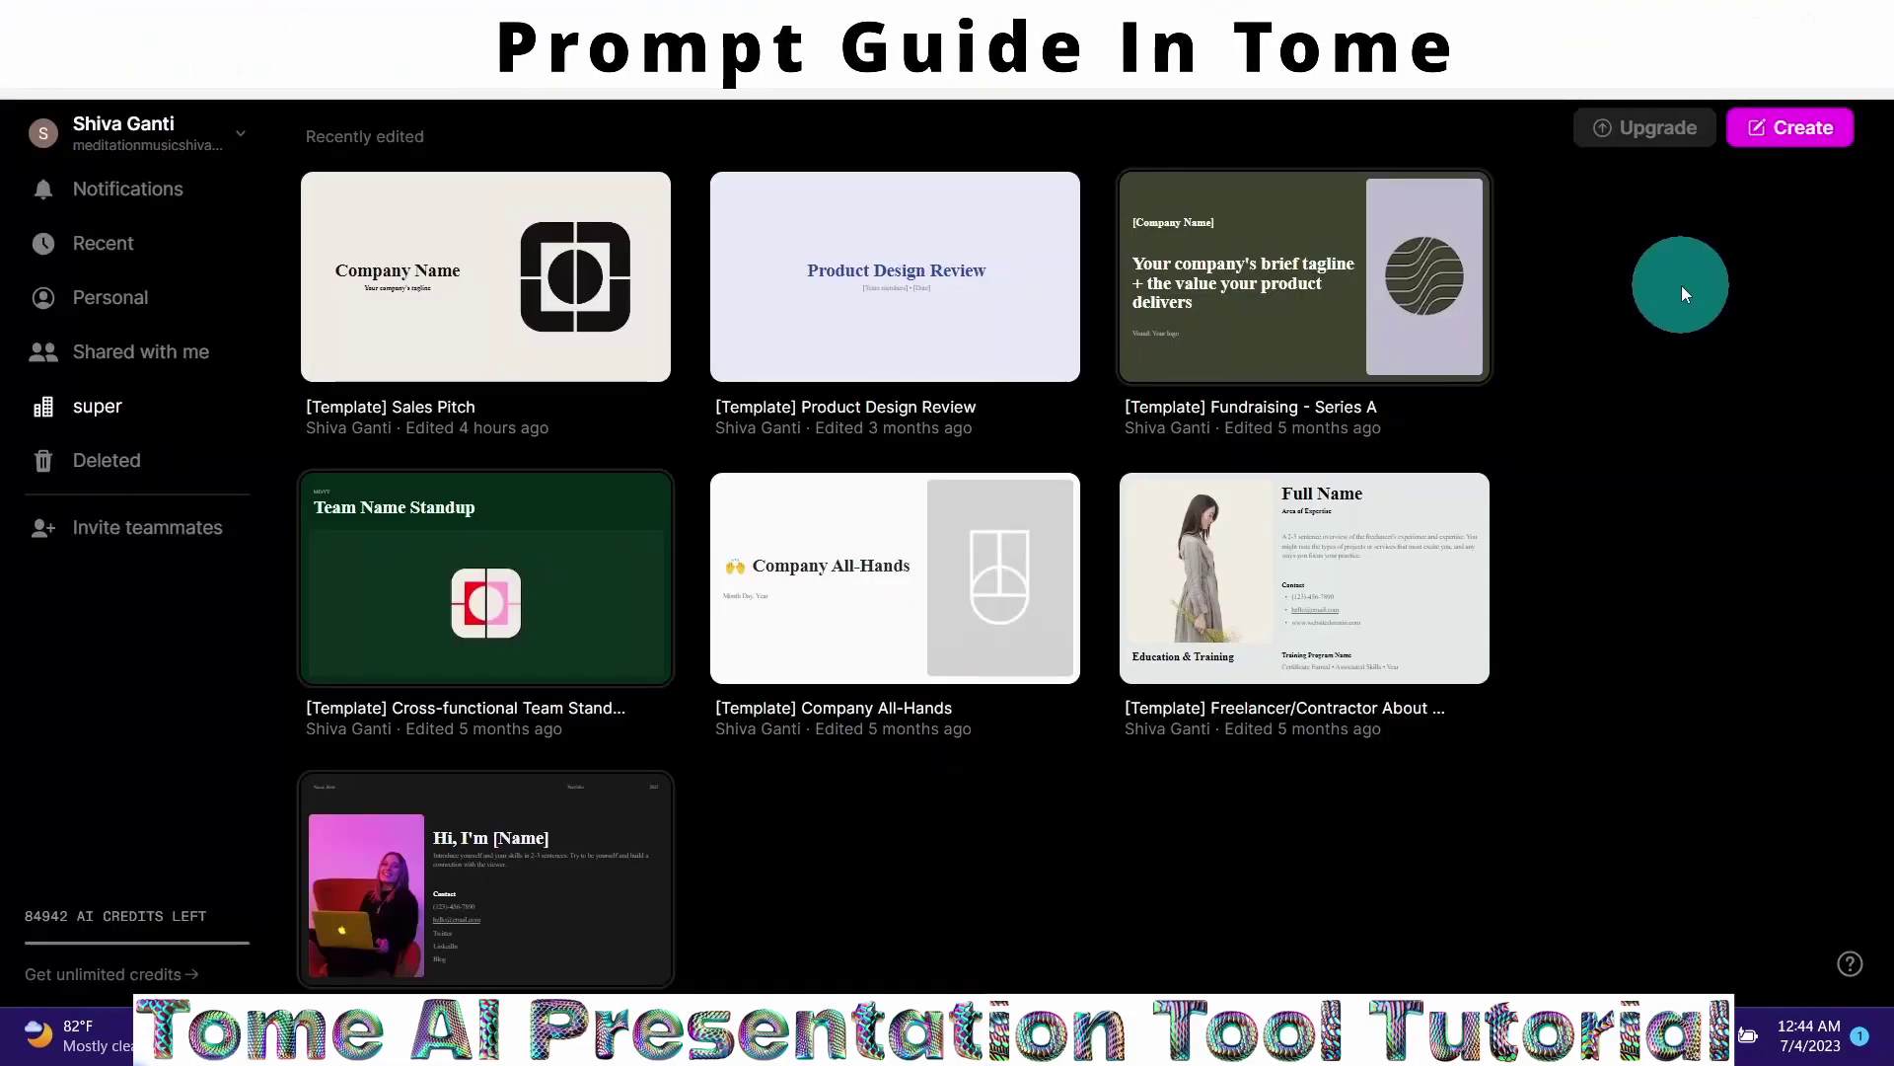
pyautogui.click(1773, 128)
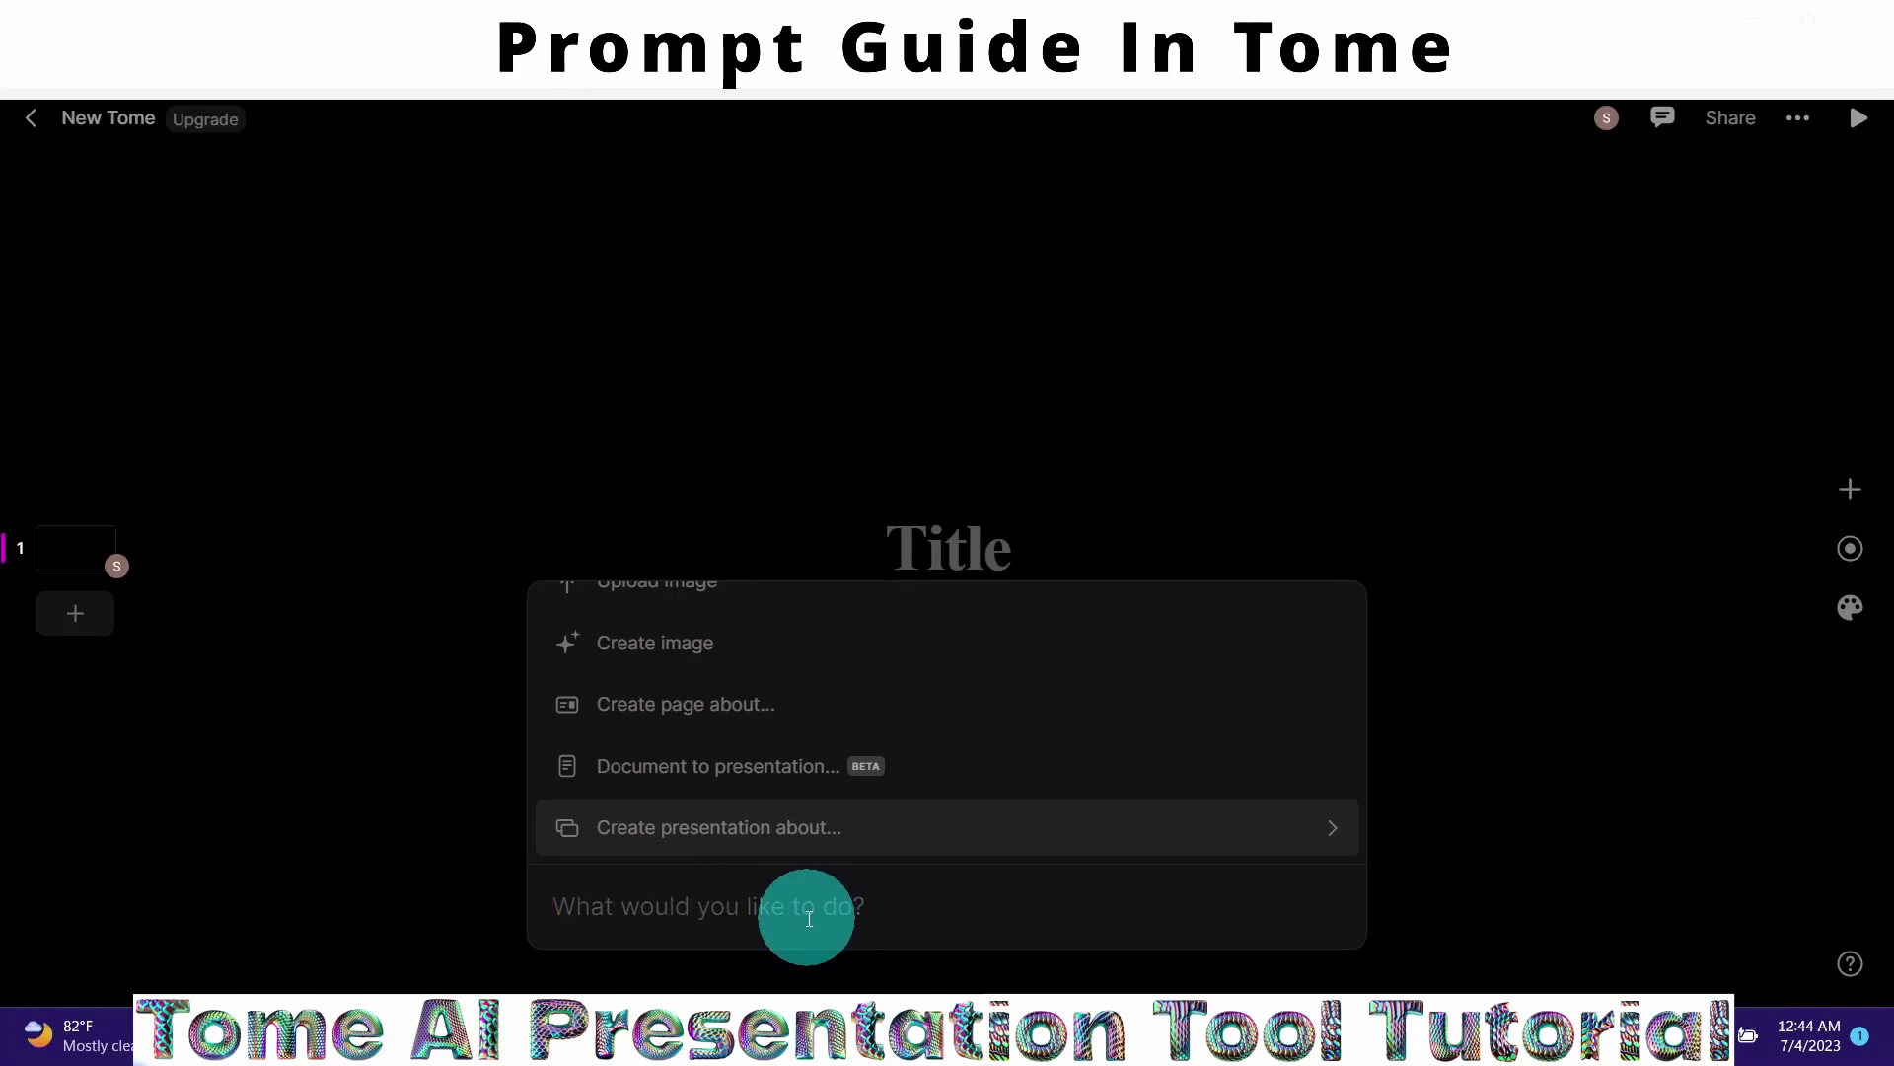
pyautogui.press('Up')
pyautogui.press('Up')
pyautogui.press('Up')
pyautogui.press('Up')
pyautogui.press('Up')
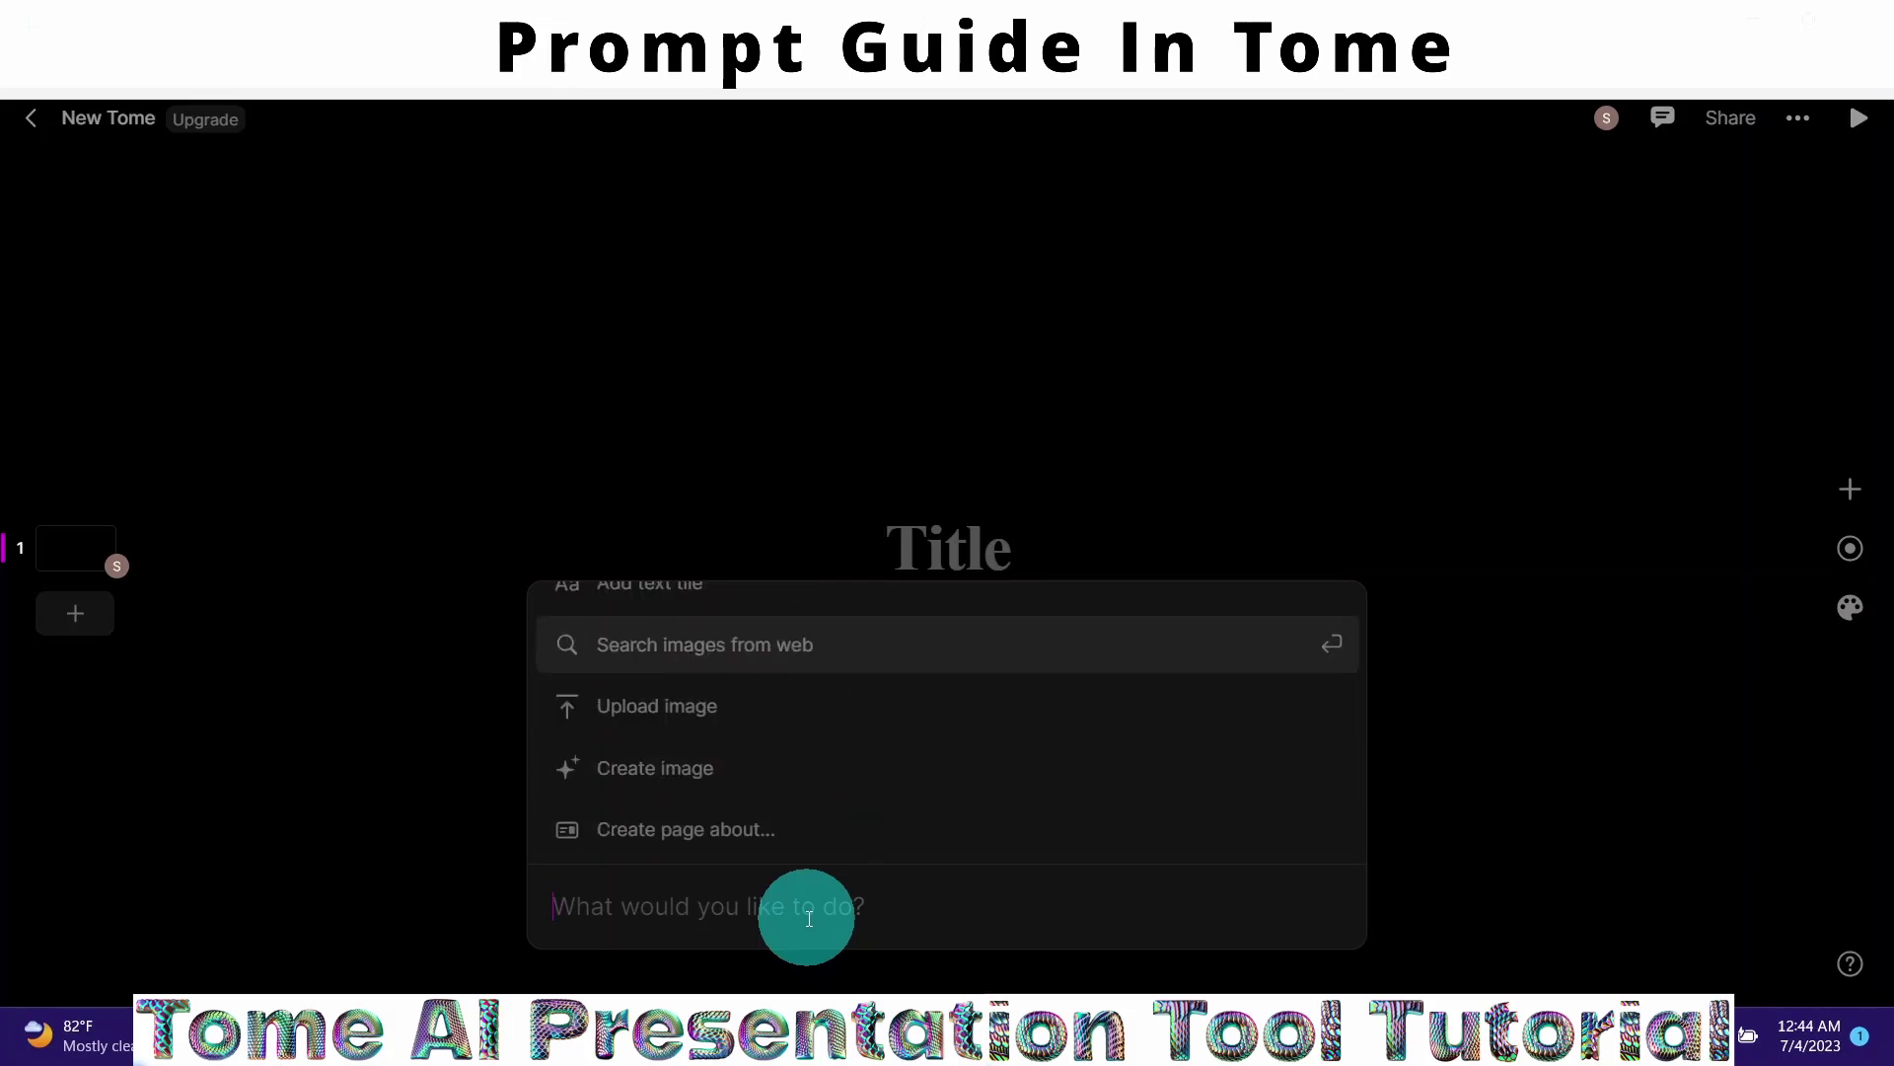
pyautogui.press('Up')
pyautogui.press('Up')
pyautogui.press('Up')
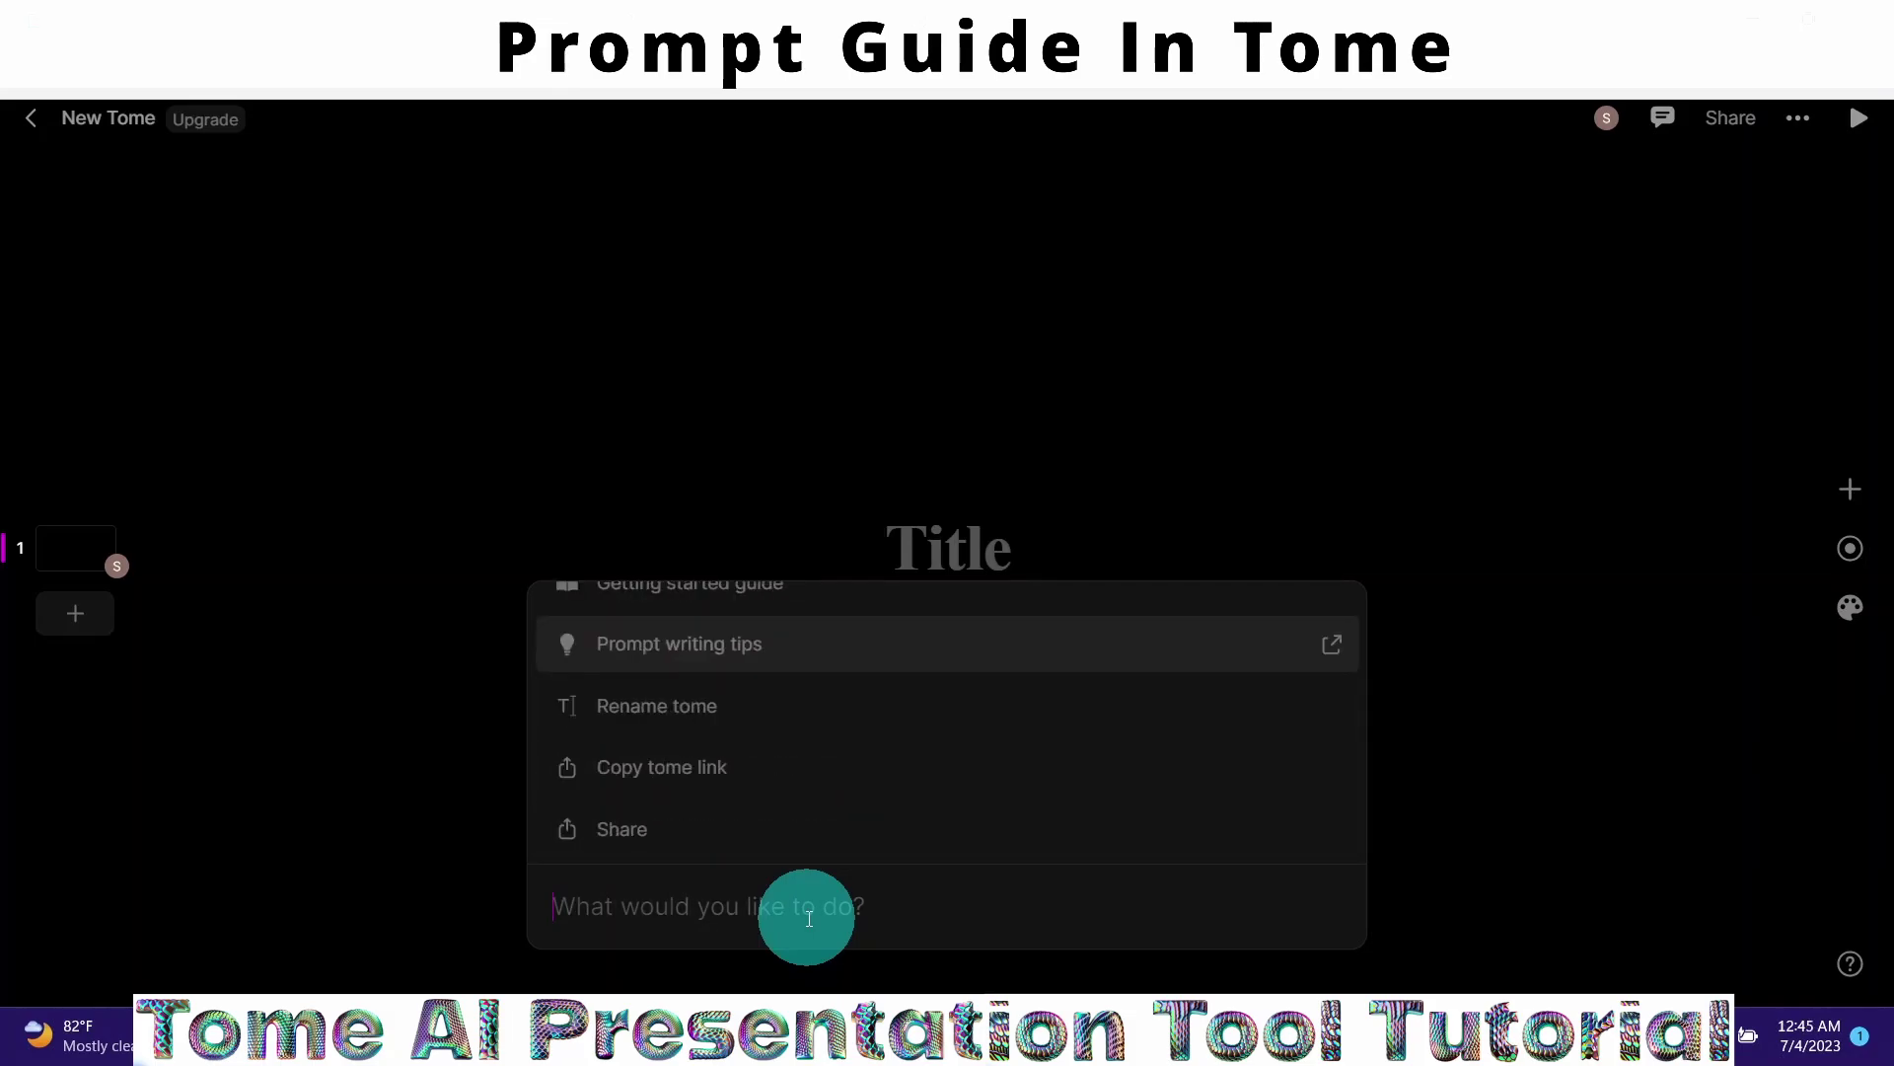
pyautogui.click(689, 654)
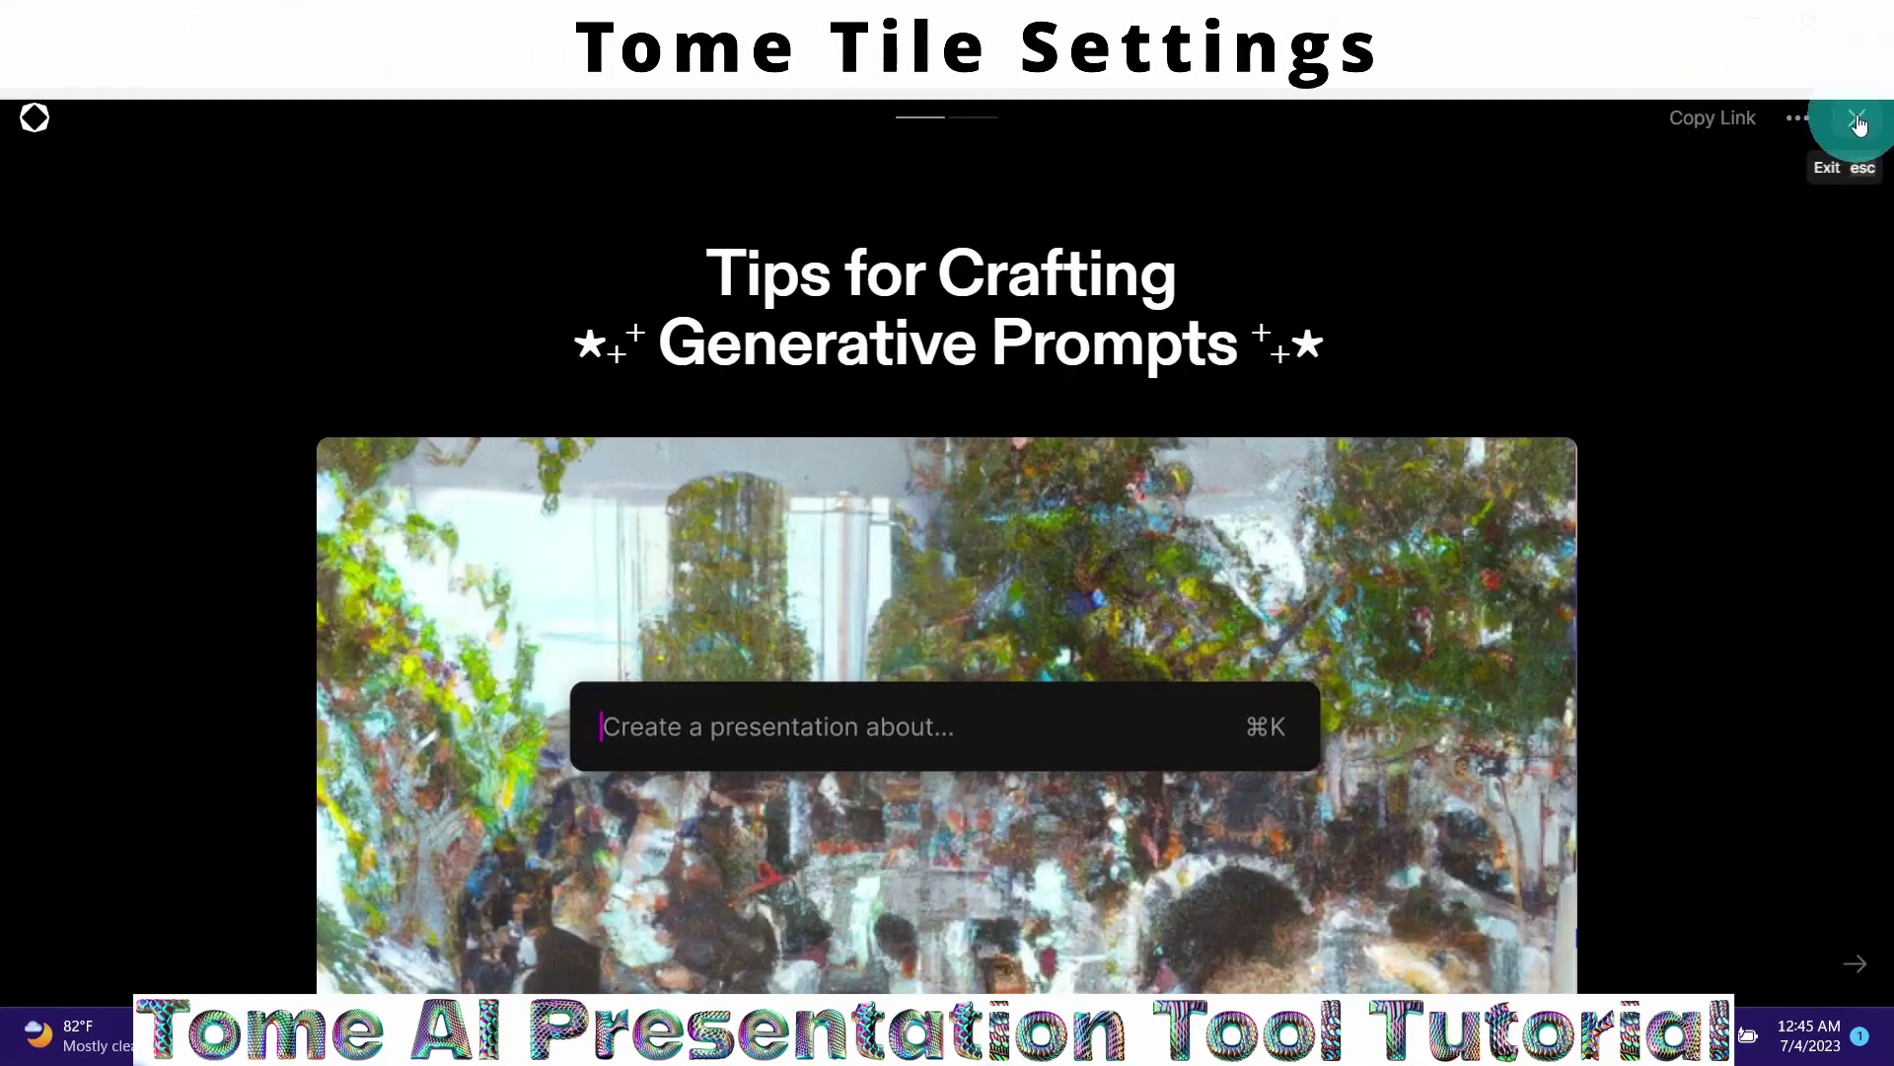
pyautogui.click(1859, 123)
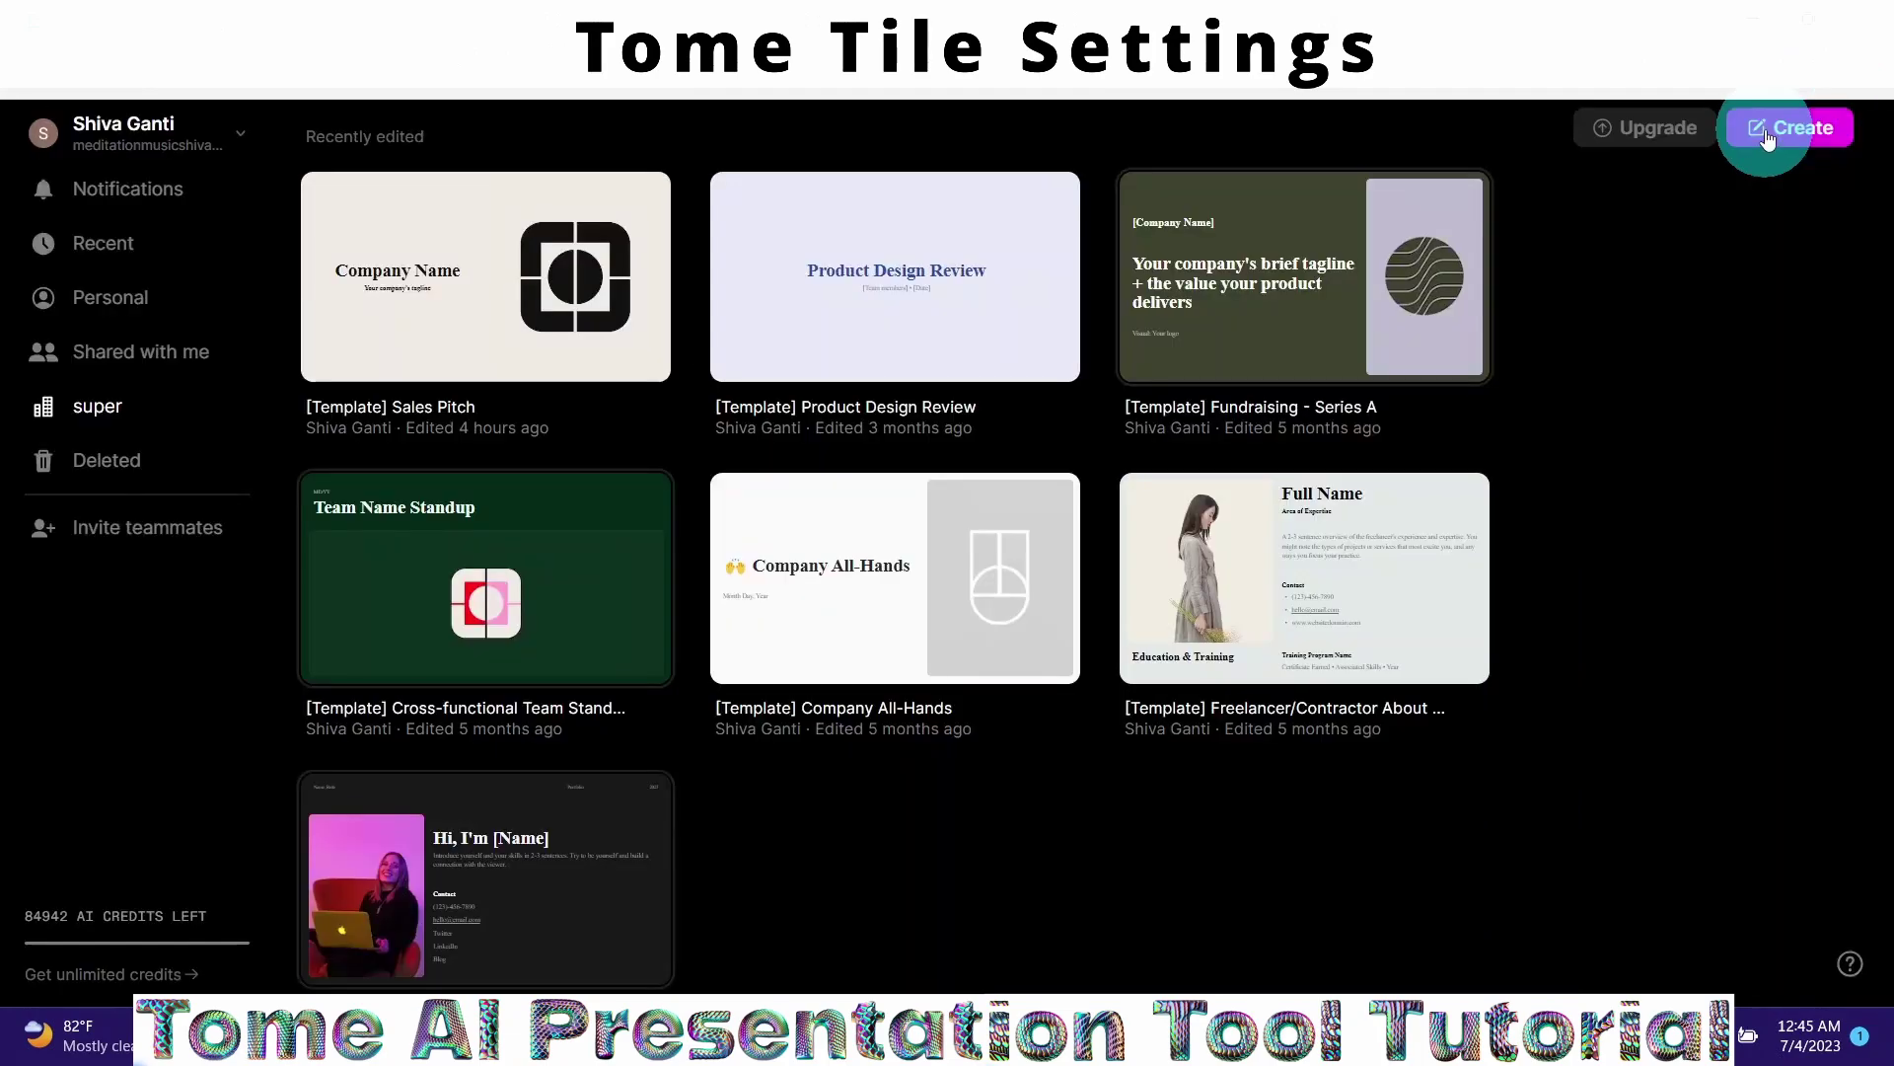
# Step: Start a new tome and generate a six-page outline from the pasted automotive technology prompt
pyautogui.click(1766, 138)
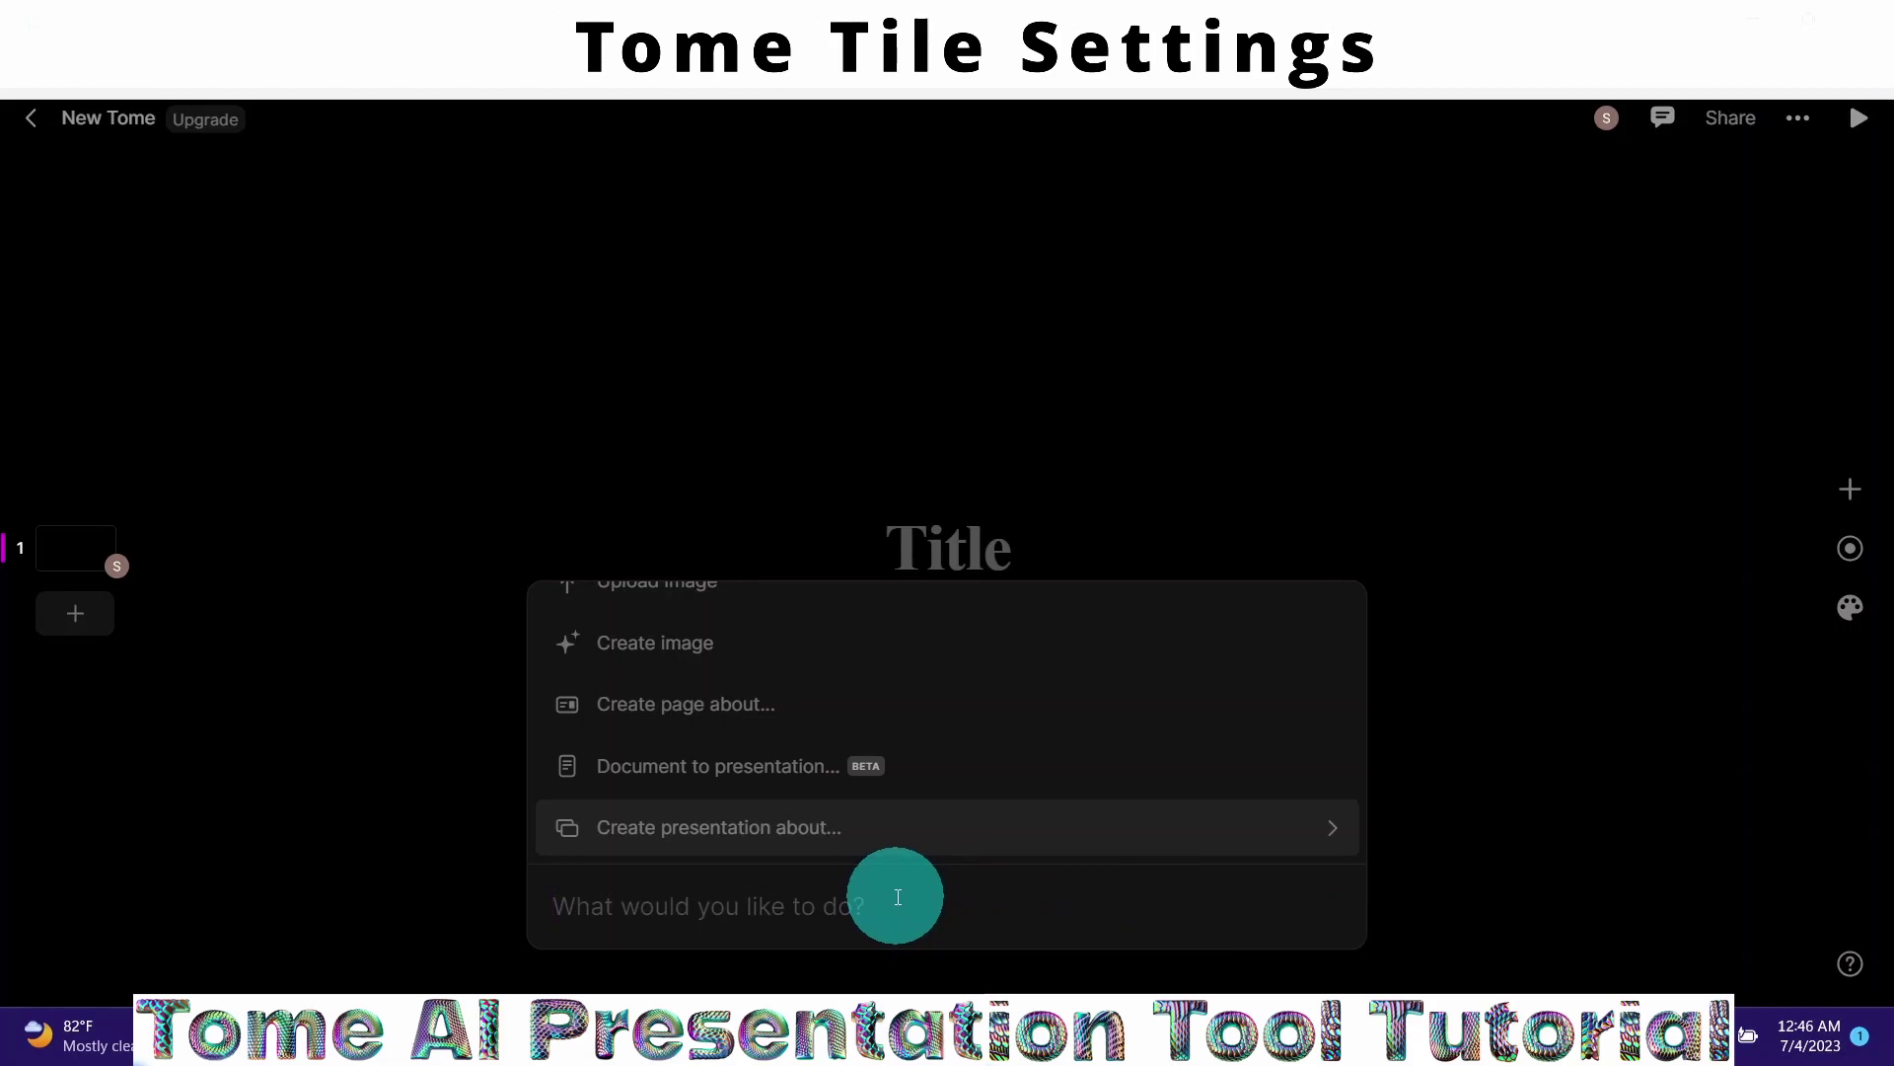
pyautogui.write('Design a presentation showcasing the latest technological advancements in the automotive industry')
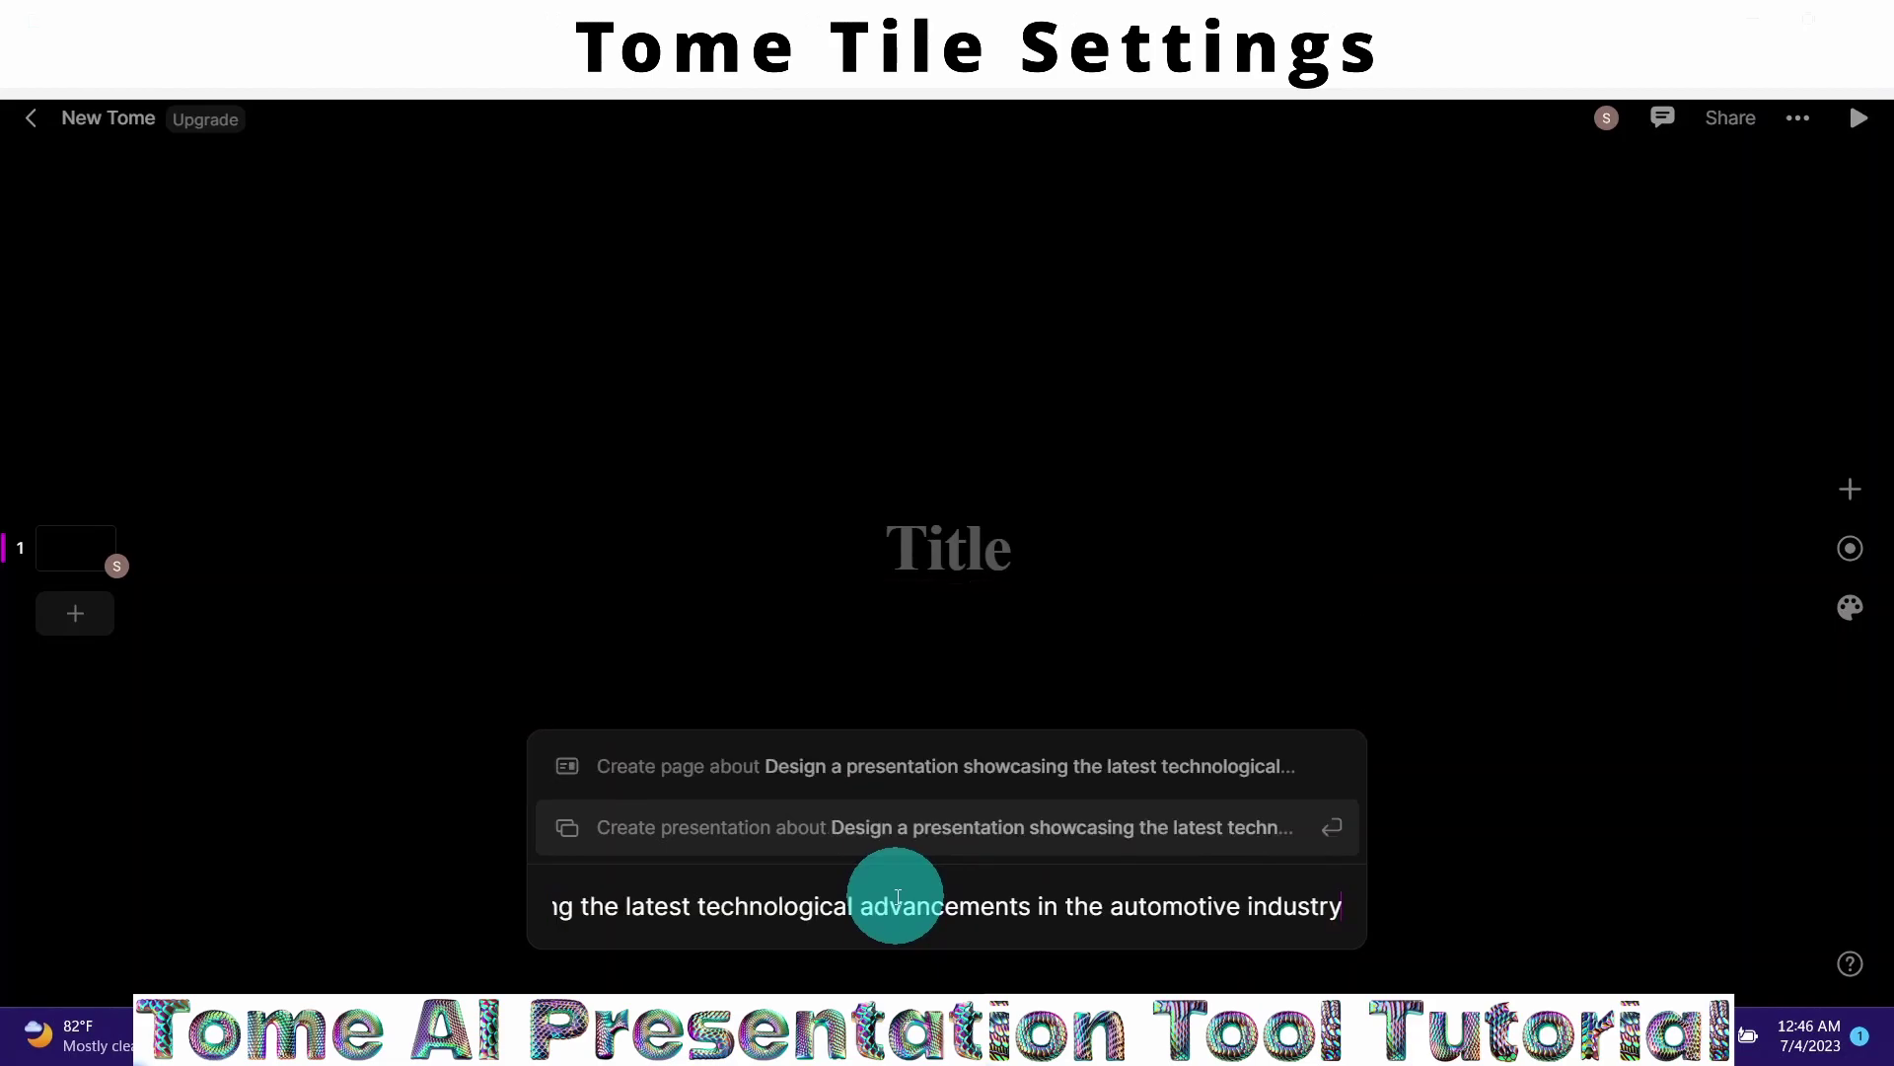
pyautogui.press('Home')
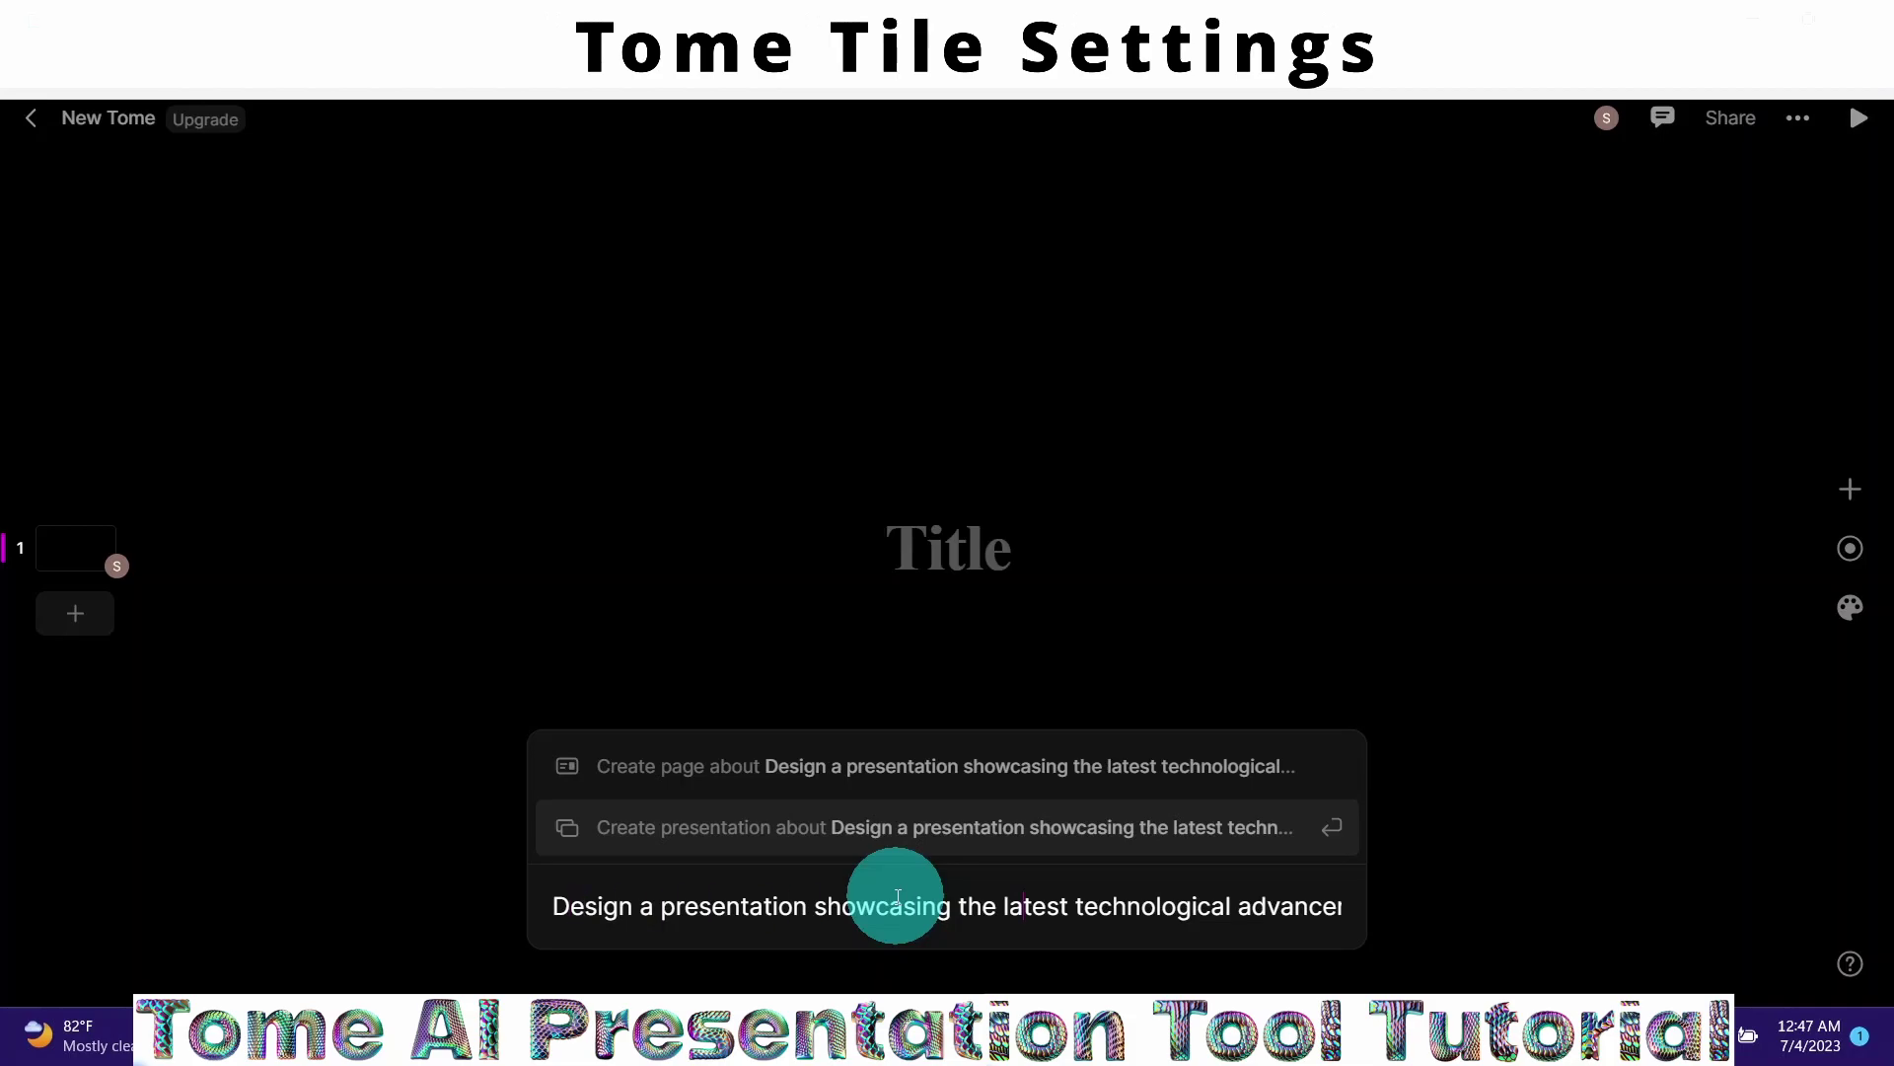
pyautogui.press('Right')
pyautogui.press('Right')
pyautogui.press('Right')
pyautogui.press('Right')
pyautogui.press('Right')
pyautogui.press('Right')
pyautogui.press('Right')
pyautogui.press('Right')
pyautogui.press('Right')
pyautogui.press('Right')
pyautogui.press('Right')
pyautogui.press('Right')
pyautogui.press('Right')
pyautogui.press('Right')
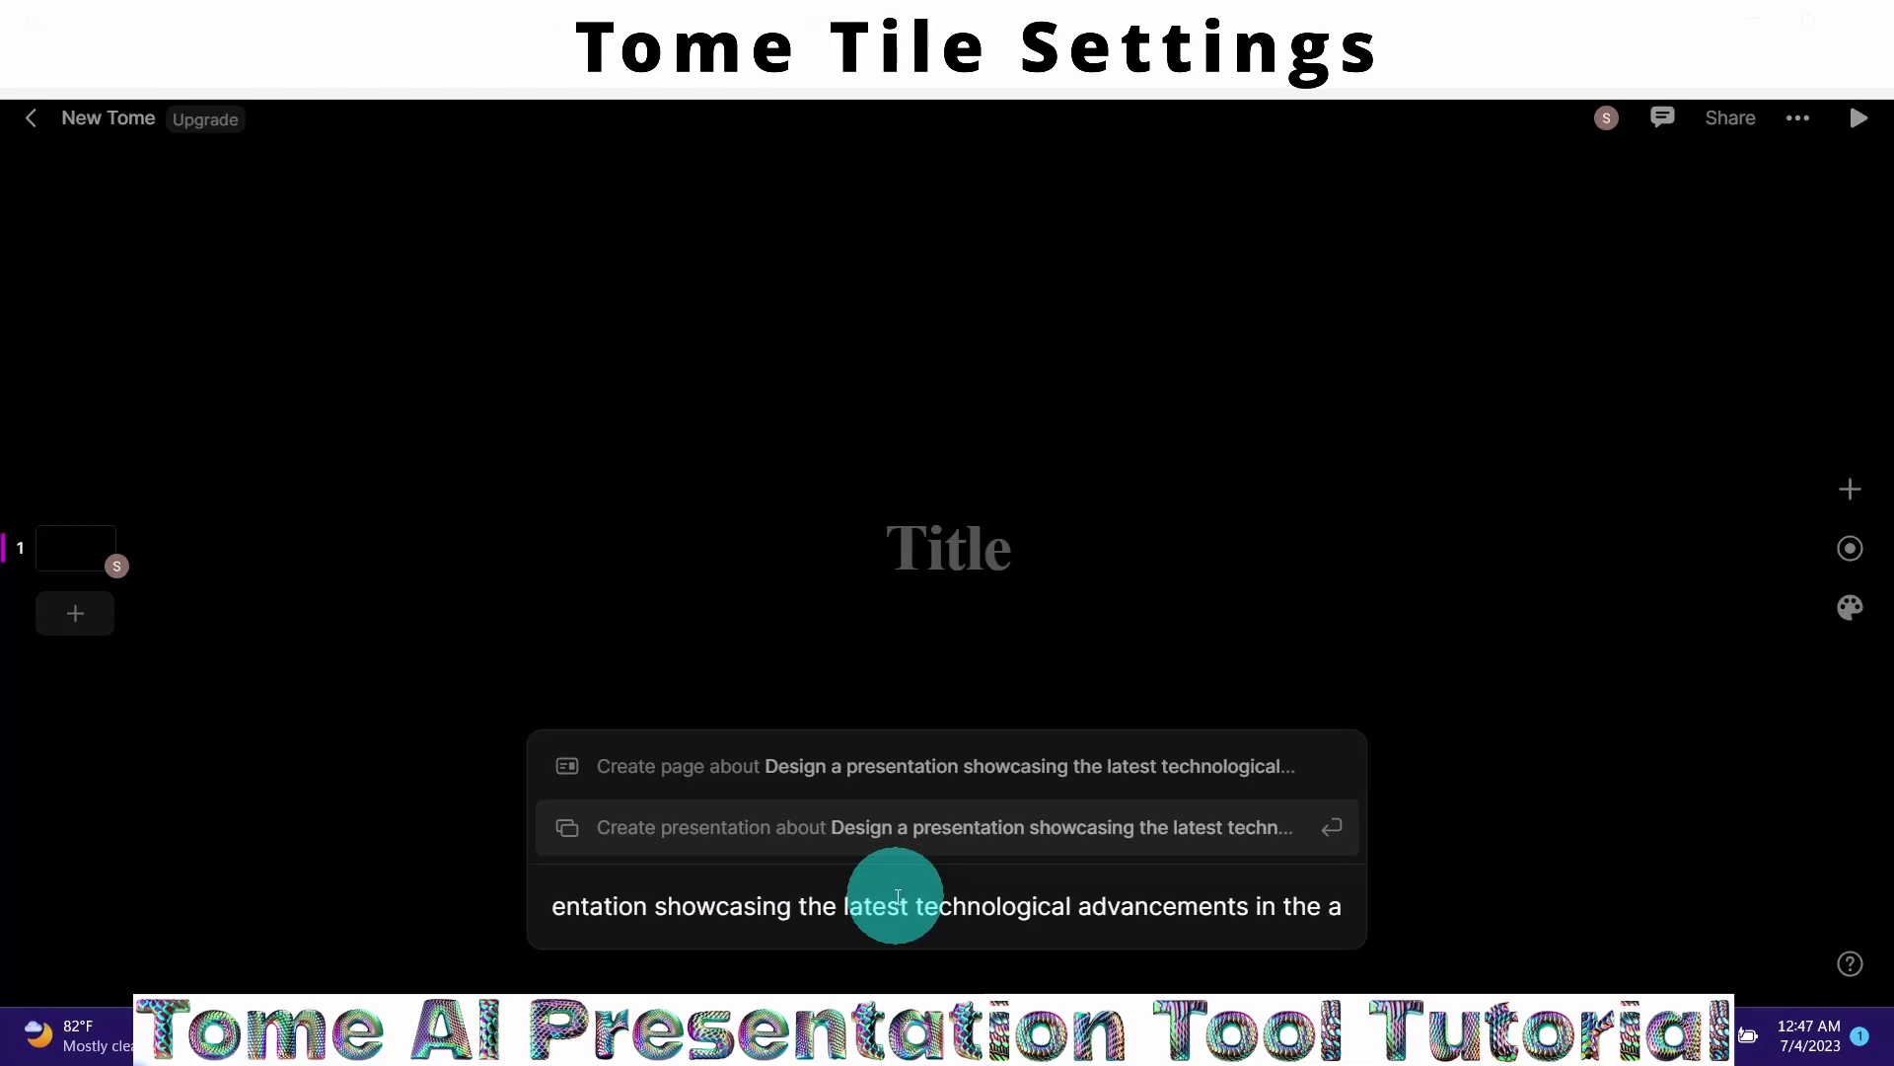
pyautogui.press('Right')
pyautogui.press('Right')
pyautogui.press('Right')
pyautogui.press('Right')
pyautogui.press('Right')
pyautogui.press('Right')
pyautogui.press('Right')
pyautogui.press('Right')
pyautogui.press('Right')
pyautogui.press('Right')
pyautogui.press('Right')
pyautogui.press('Right')
pyautogui.press('Right')
pyautogui.press('Right')
pyautogui.press('Right')
pyautogui.press('Right')
pyautogui.press('Right')
pyautogui.press('Right')
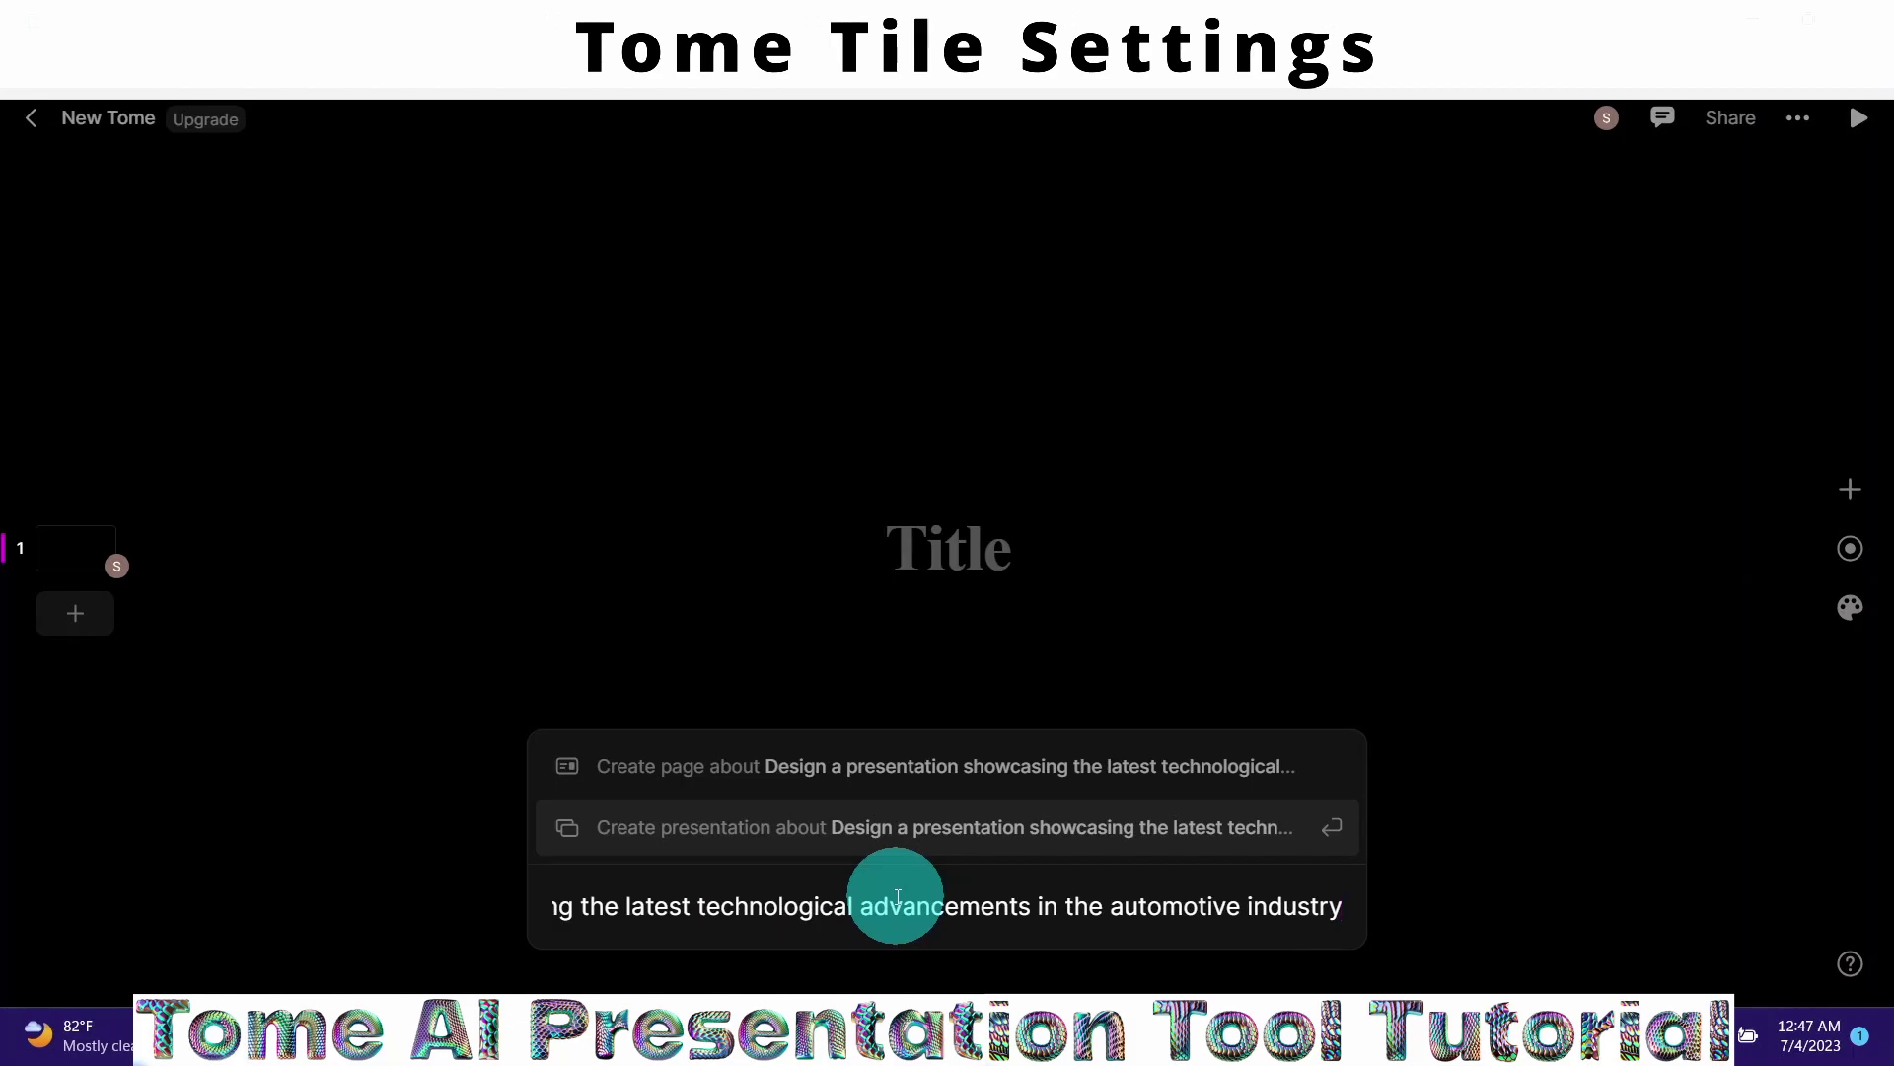
pyautogui.press('Return')
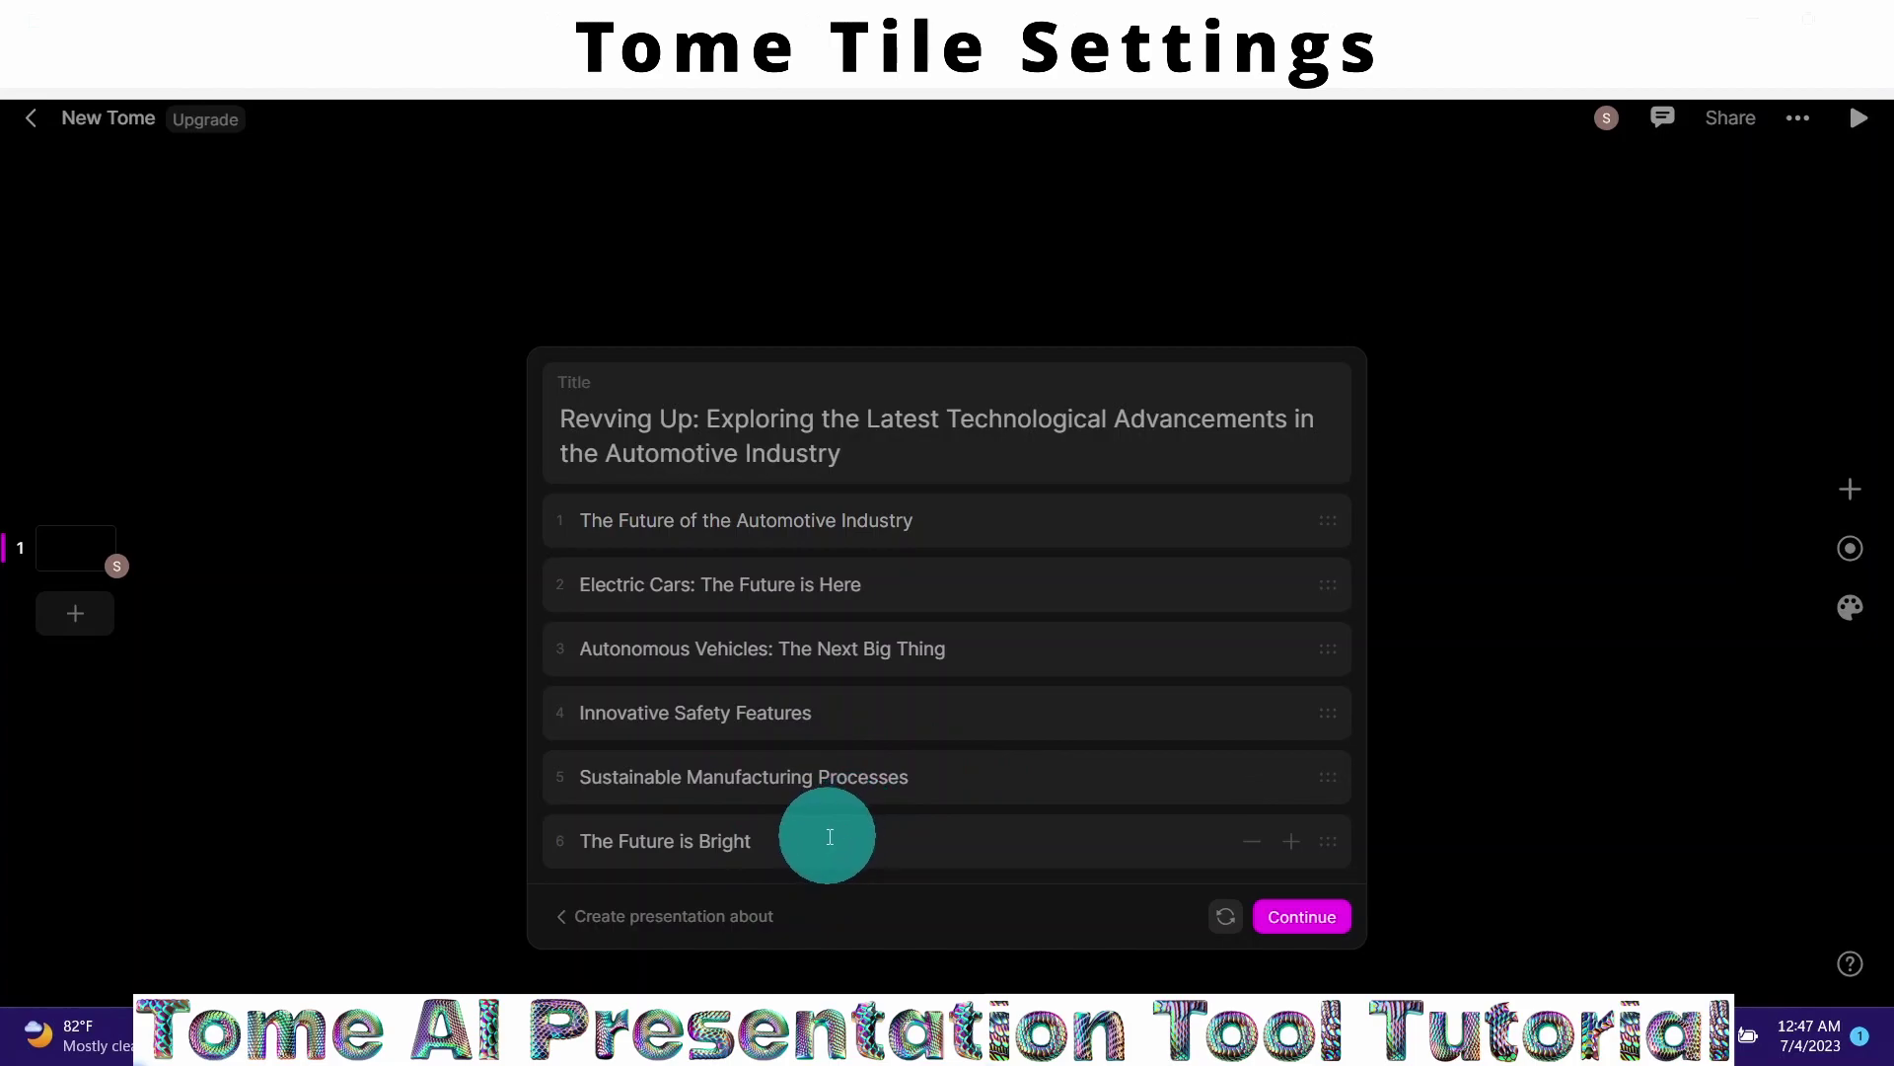
# Step: Generate the eight-page automotive technology deck from the outline and show the tile choices
pyautogui.click(1298, 917)
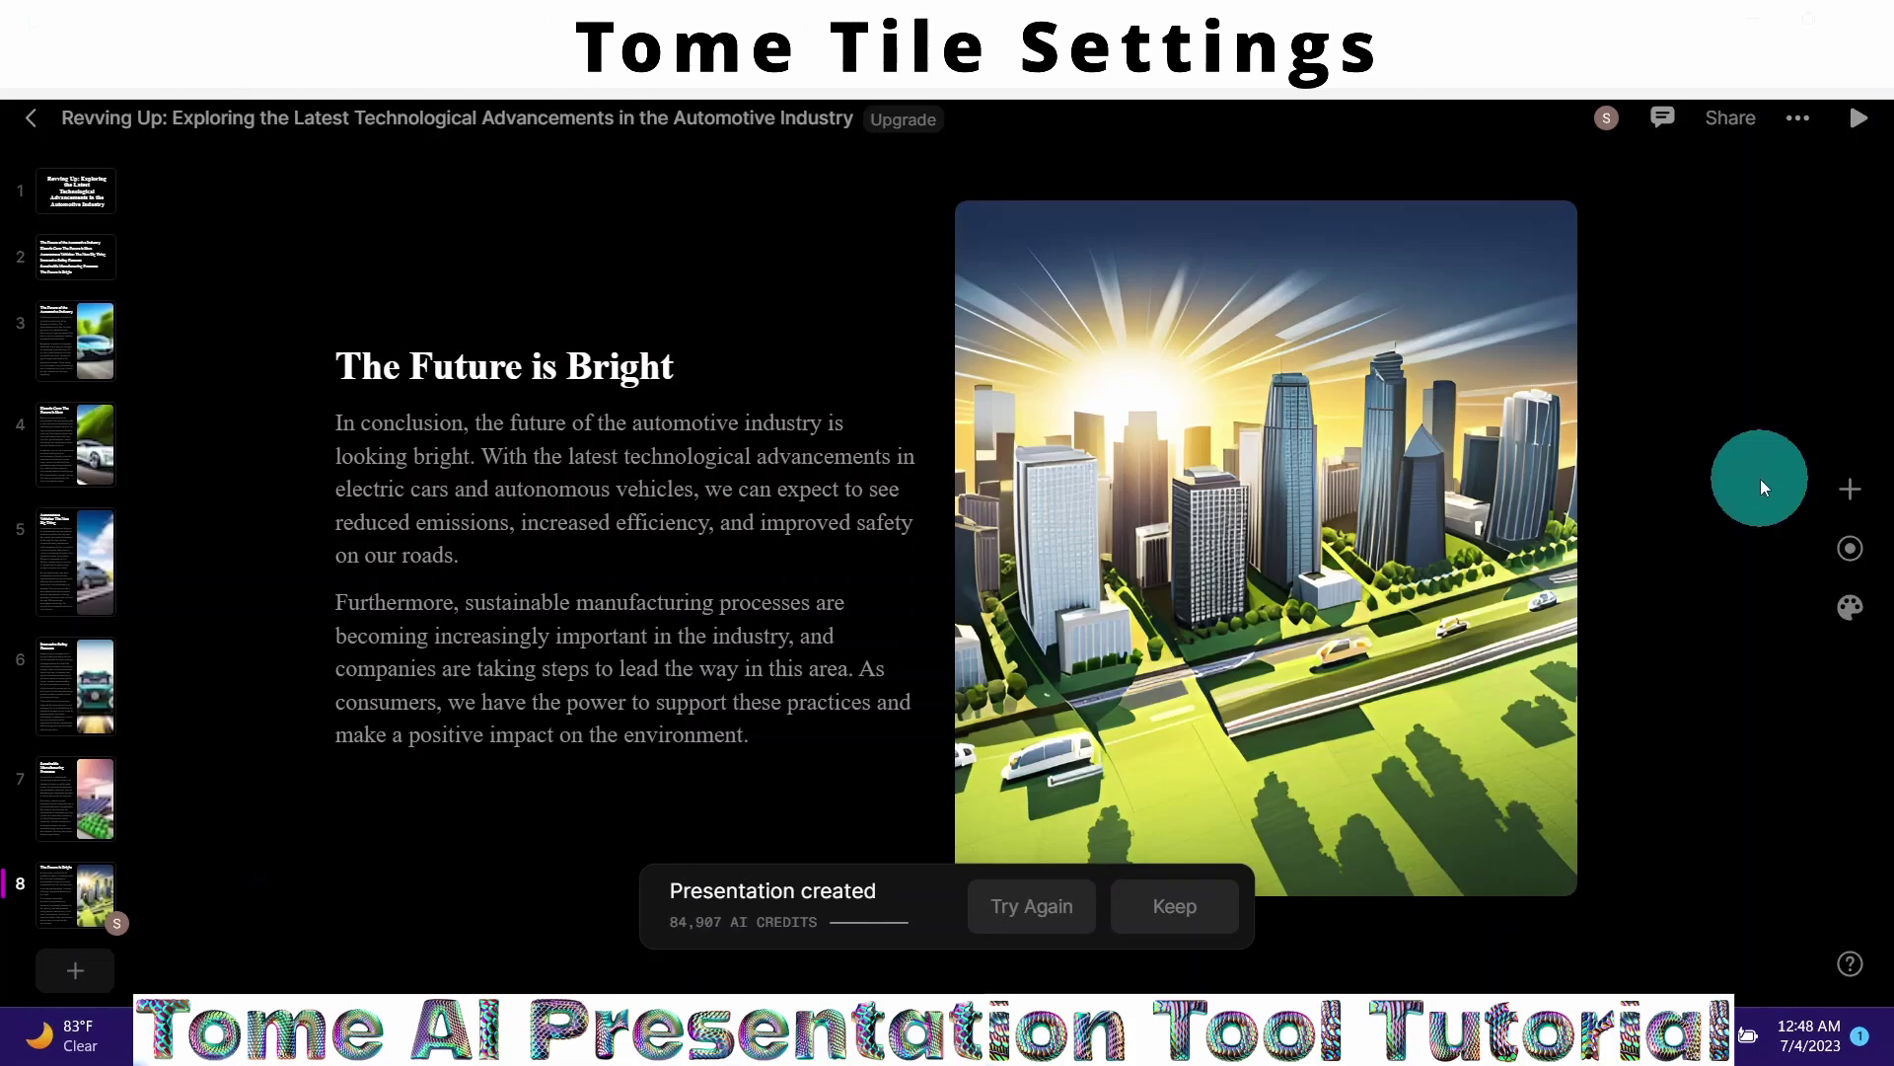
pyautogui.click(1851, 490)
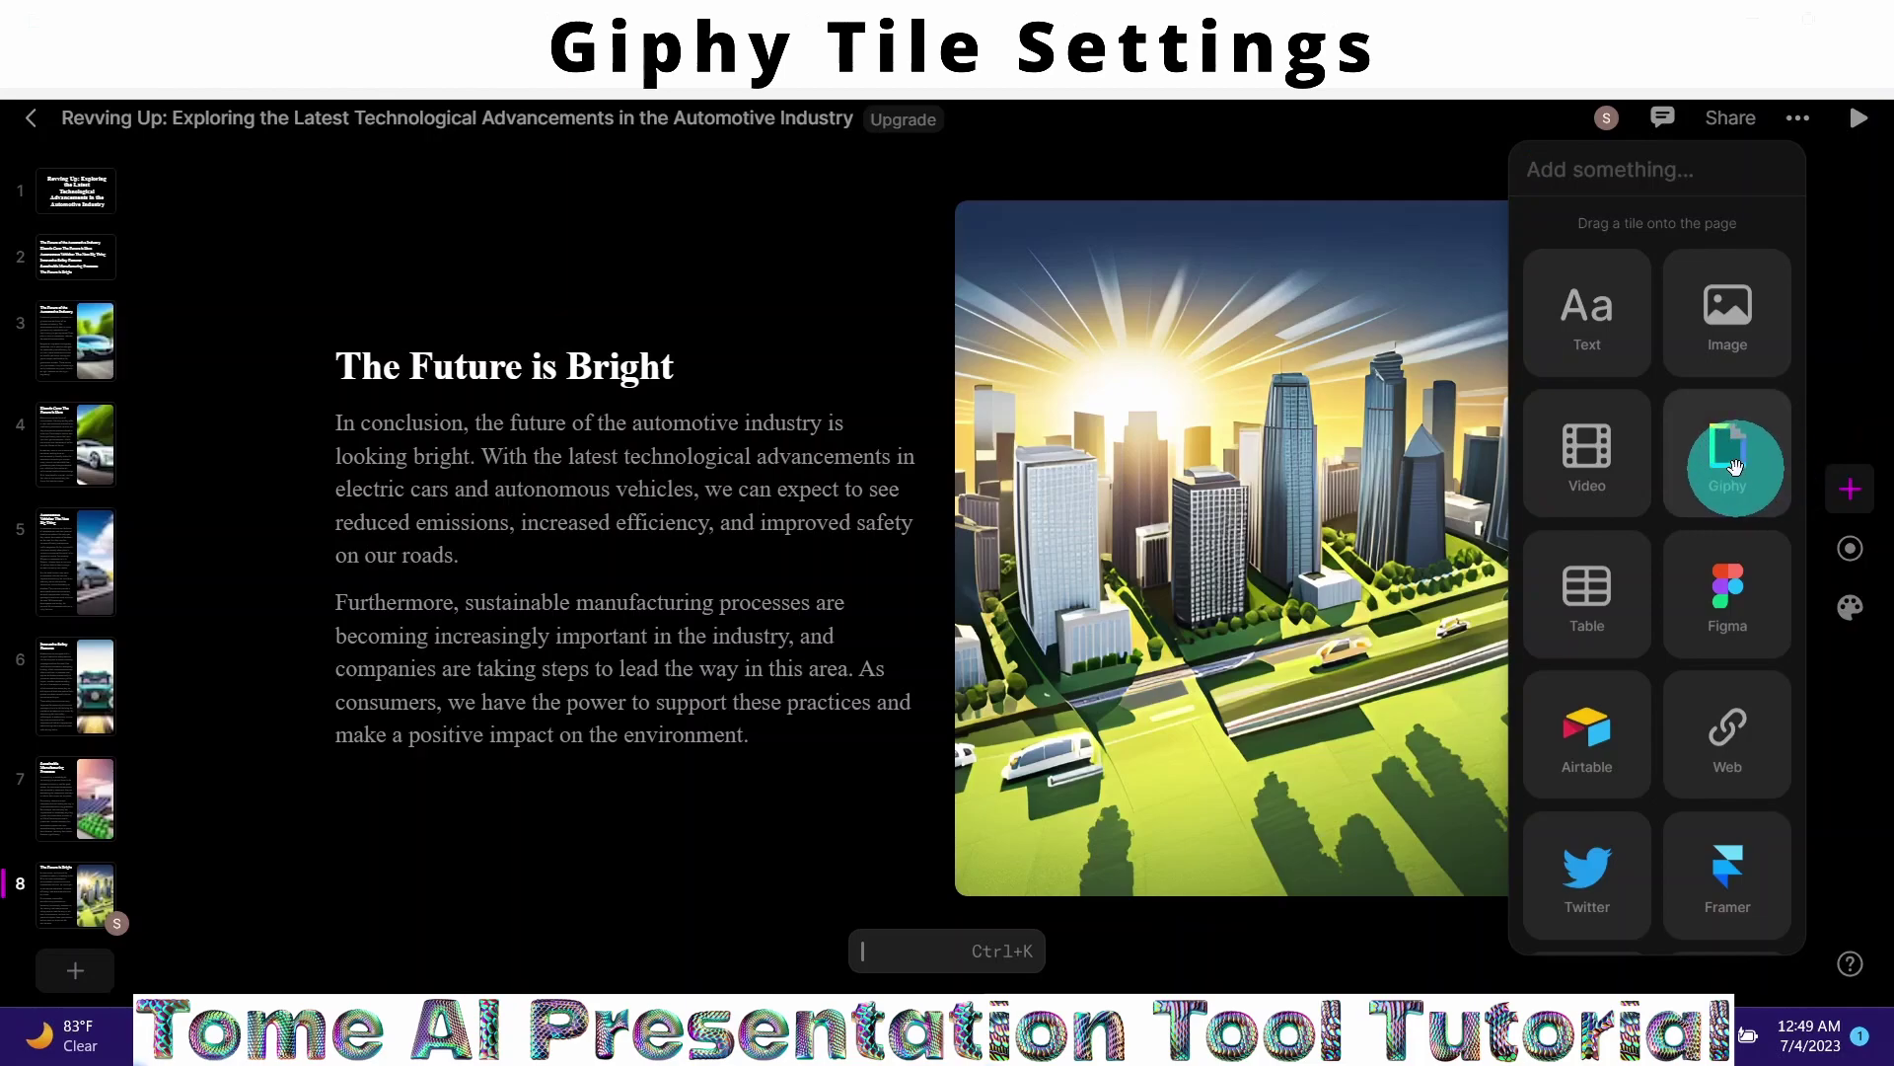
# Step: Add page 9 titled 'Giphy tile example' and place an empty Giphy tile on it
pyautogui.moveTo(1735, 465); pyautogui.dragTo(34, 905)
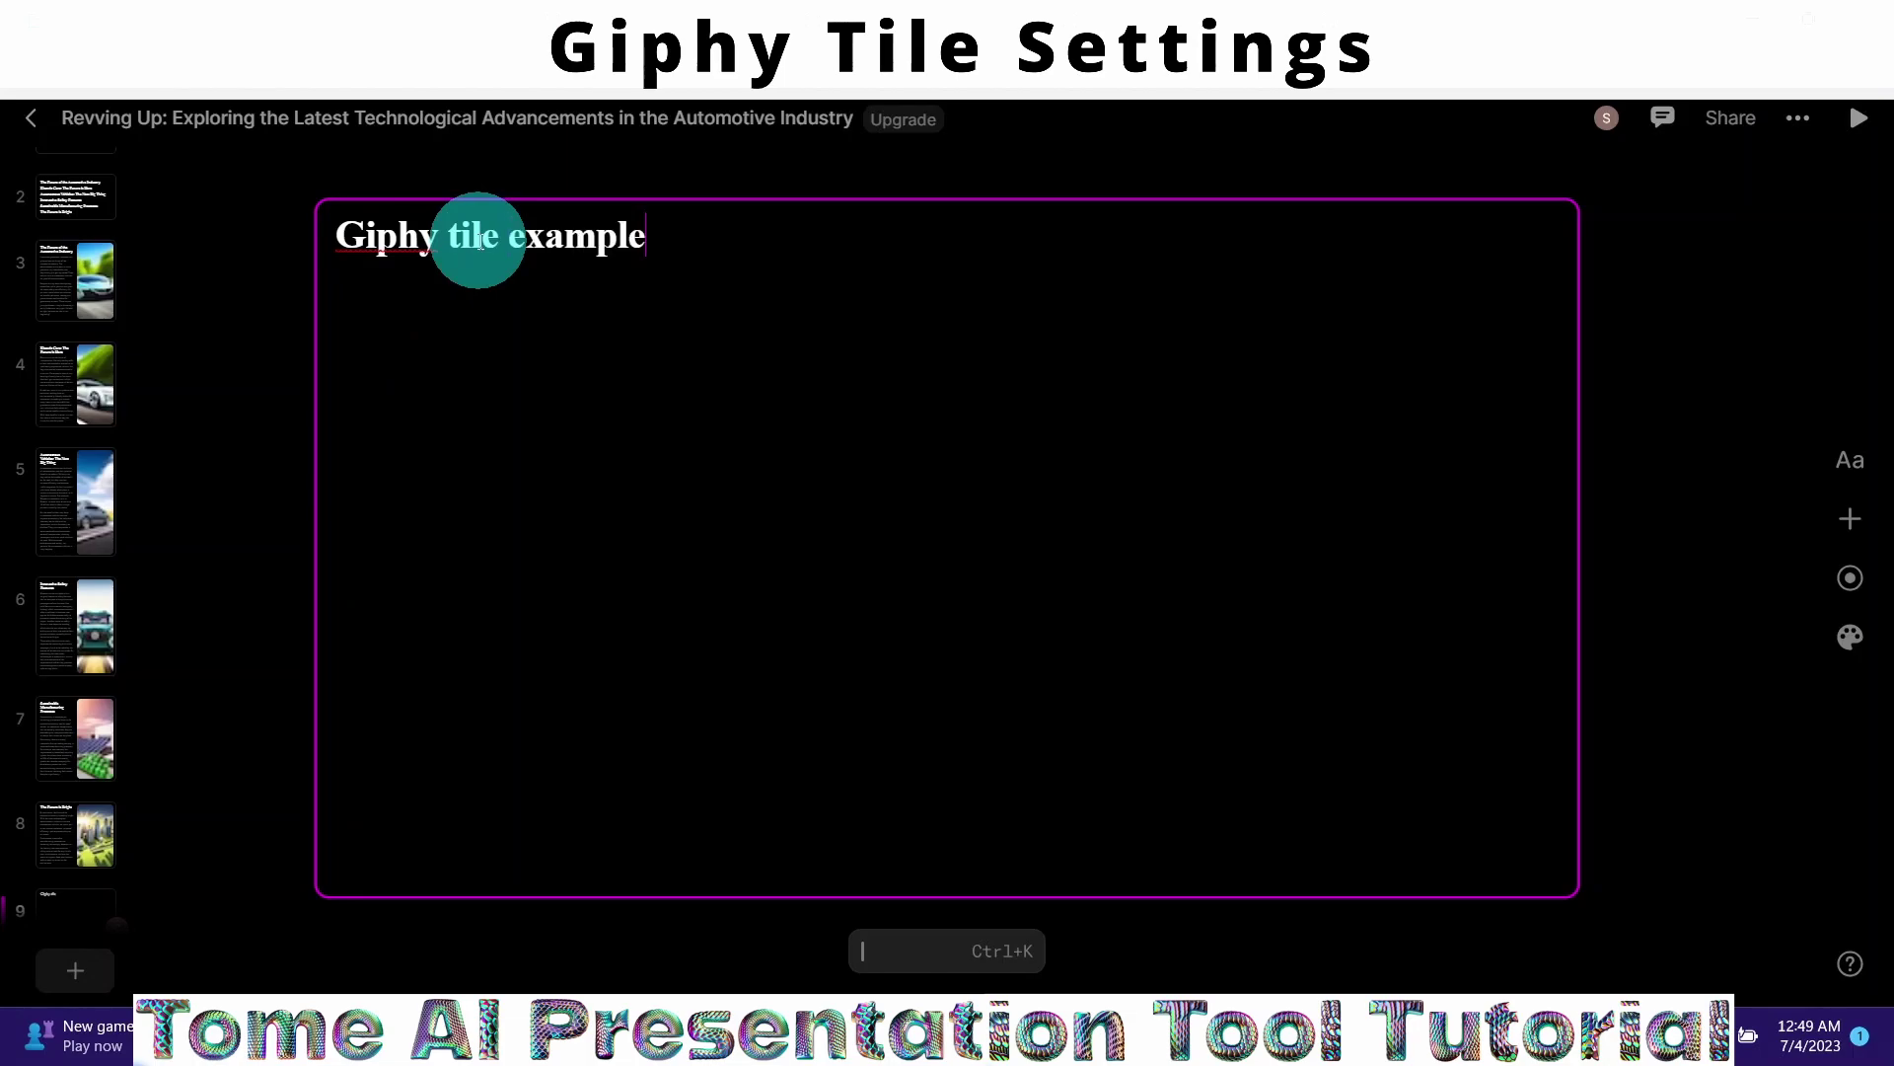
pyautogui.click(1850, 520)
pyautogui.click(1724, 446)
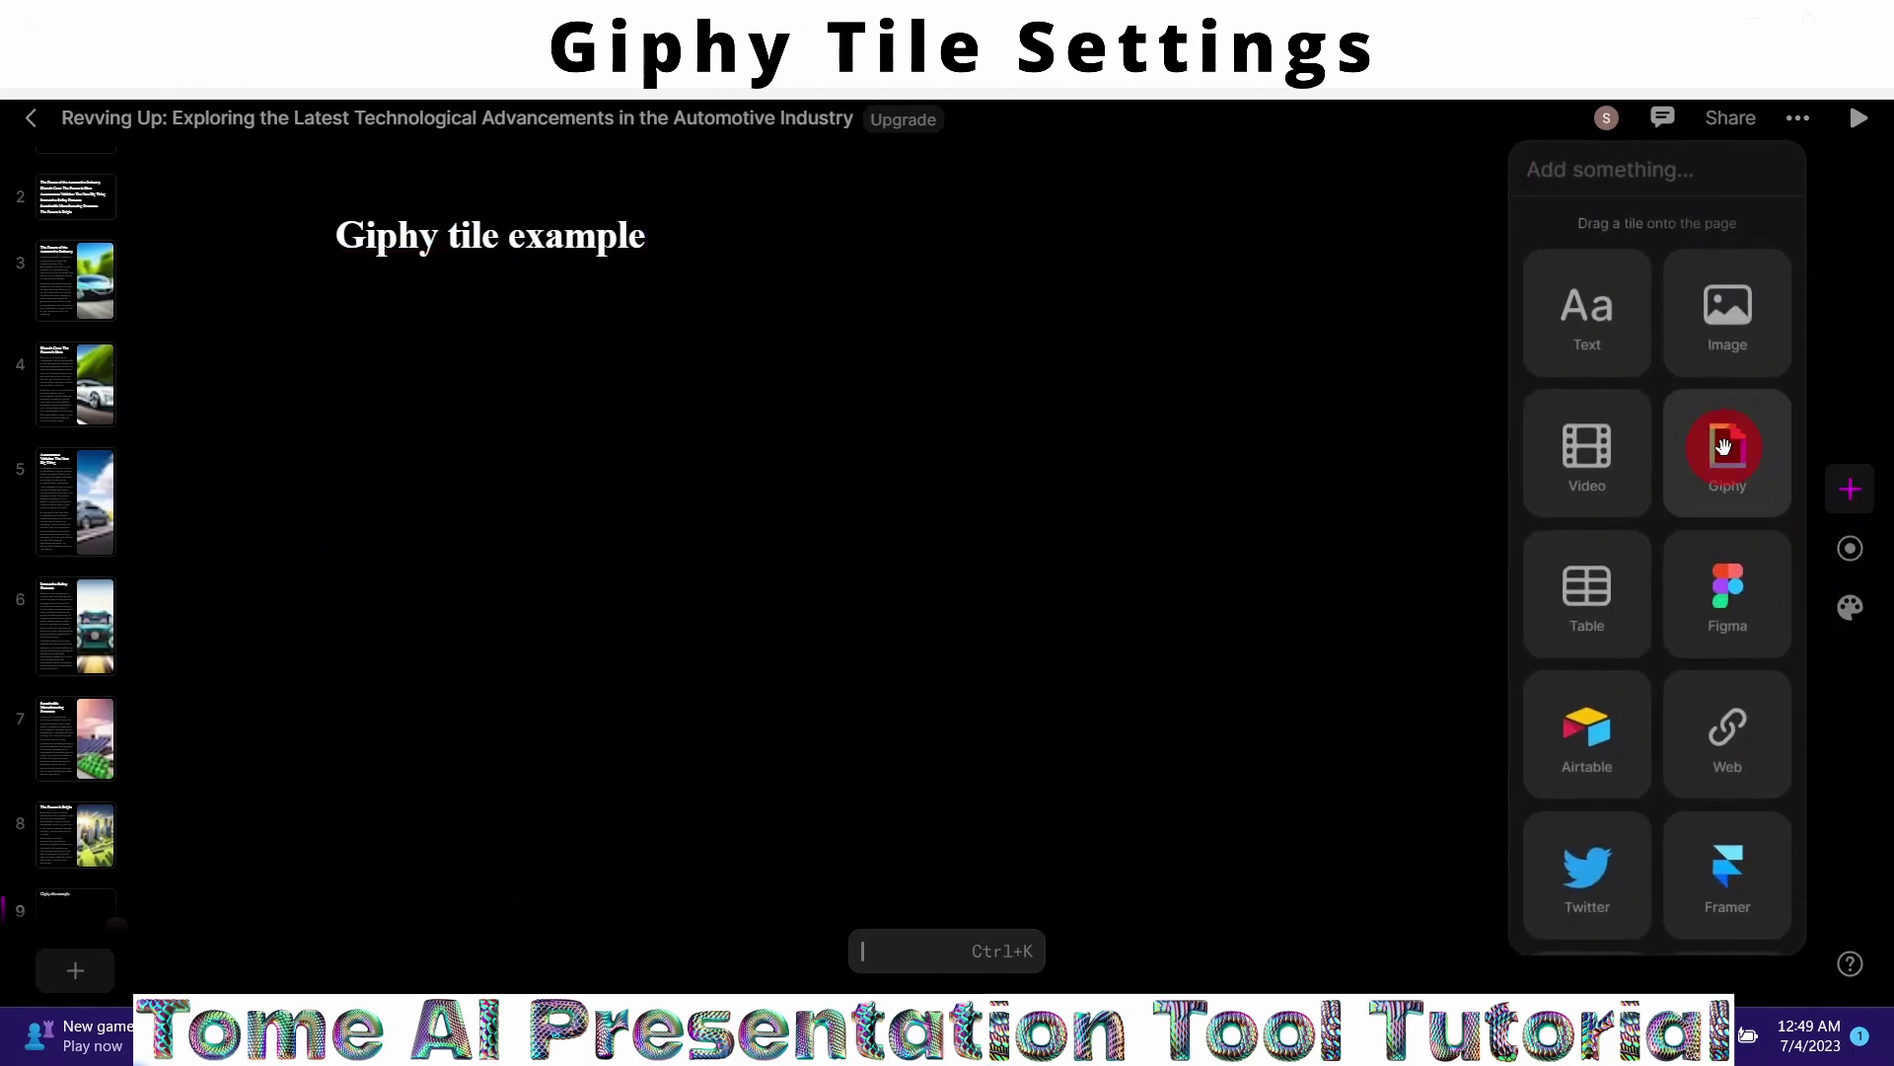
pyautogui.moveTo(1583, 471); pyautogui.dragTo(1069, 694)
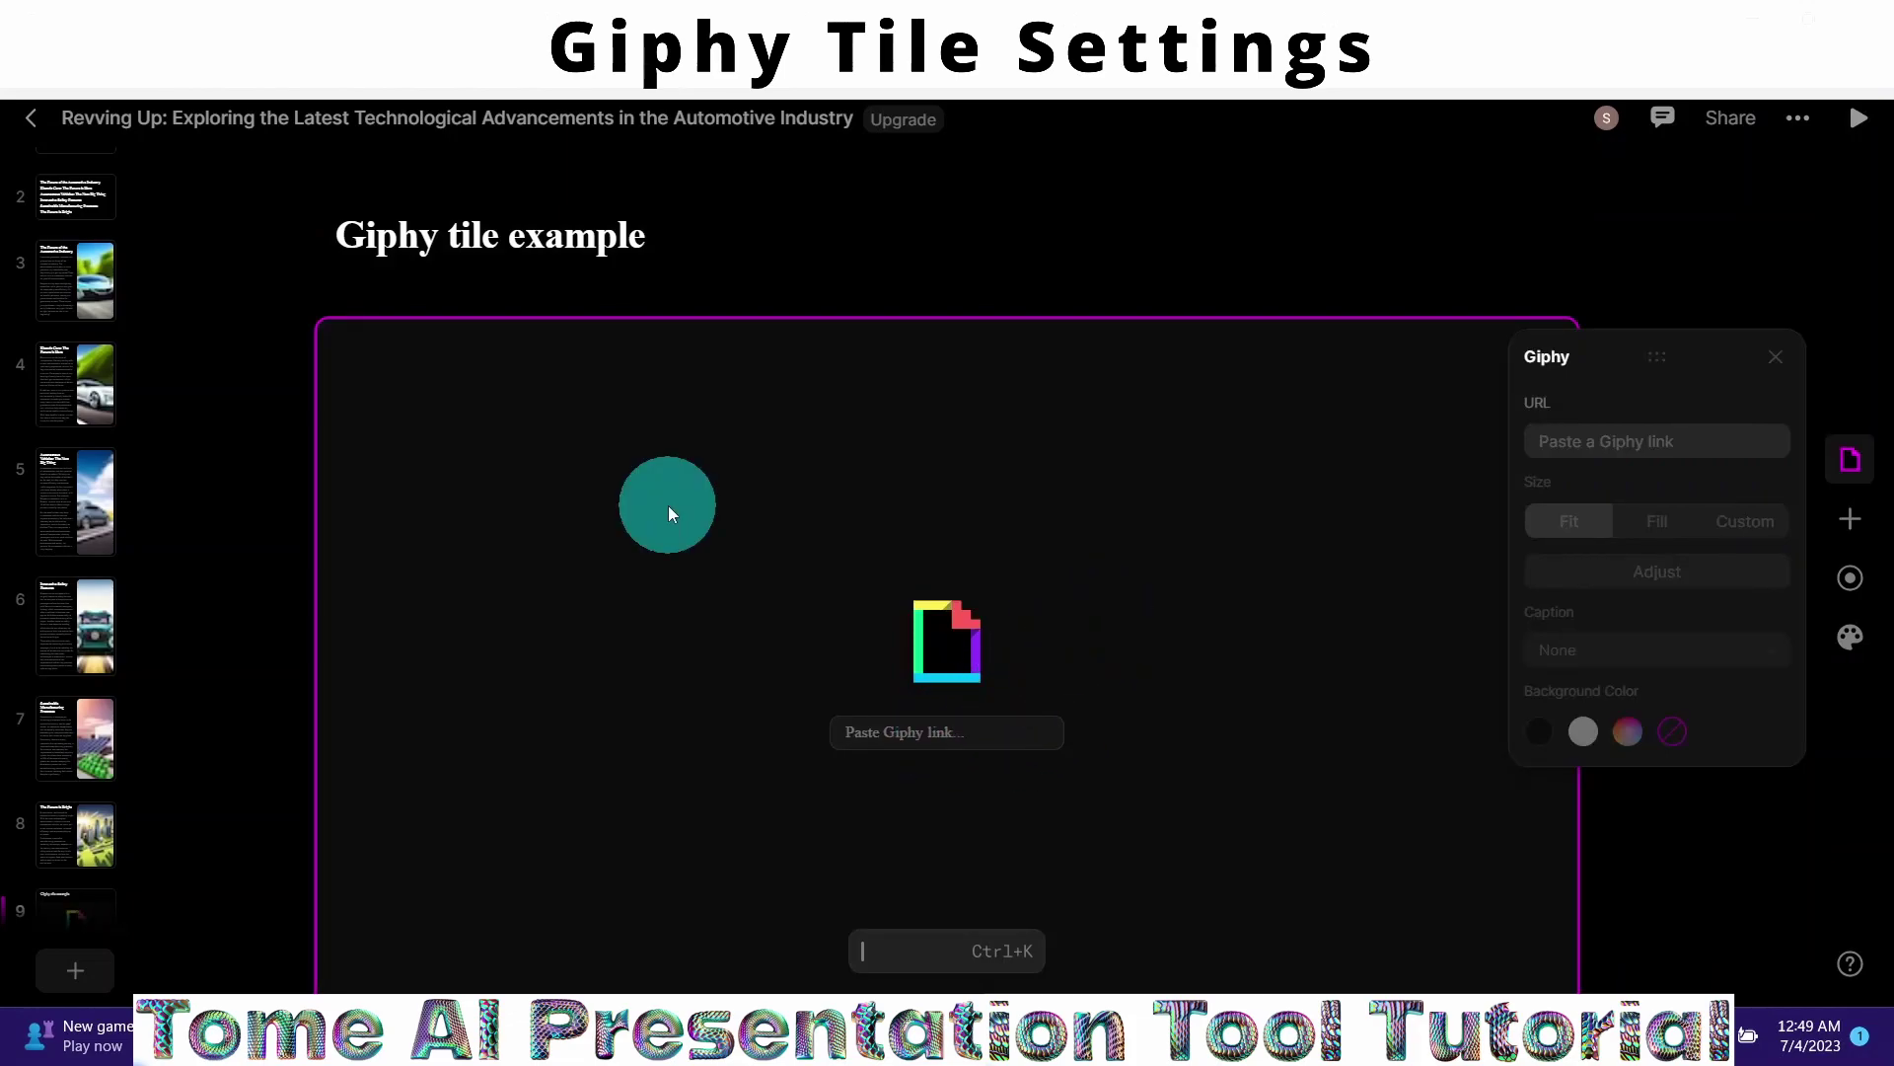
pyautogui.click(103, 59)
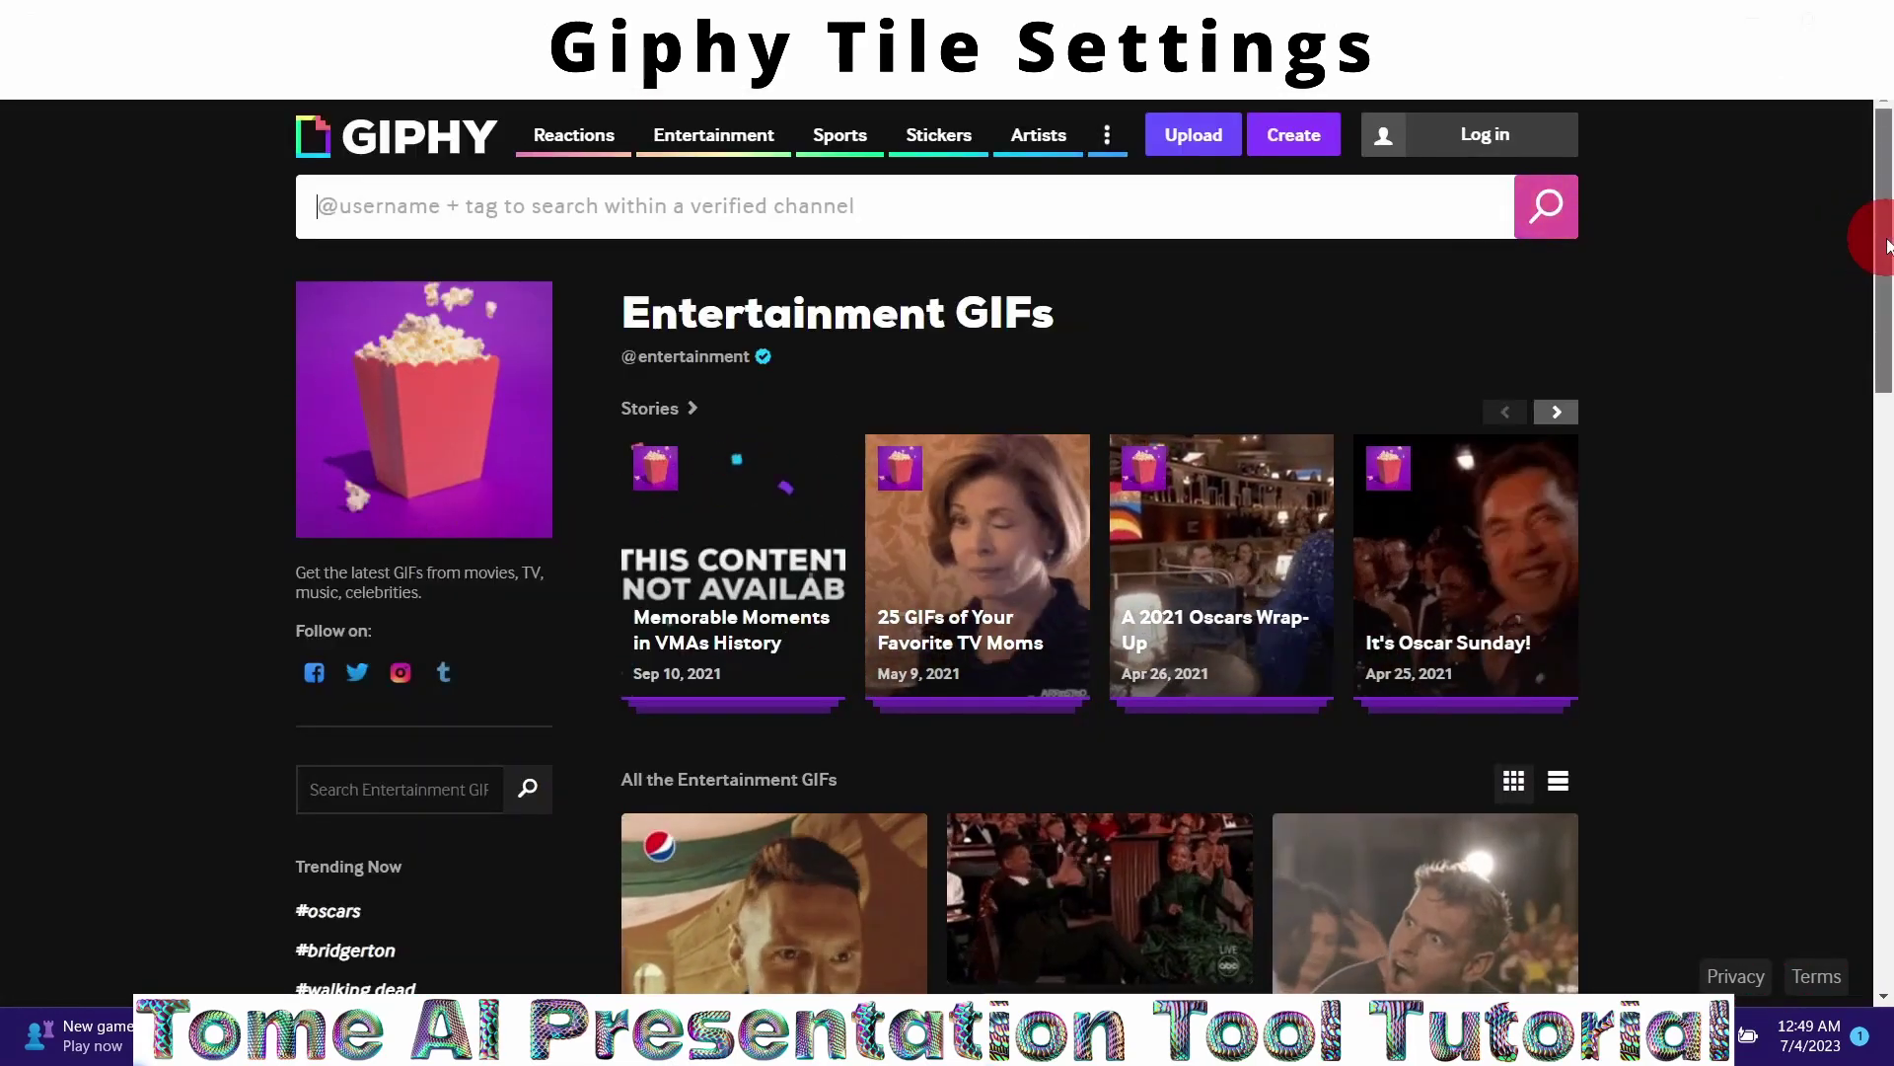
# Step: Copy the Tonight Show cowboy GIF's link from Giphy and return to Tome
pyautogui.moveTo(1888, 246); pyautogui.dragTo(1884, 802)
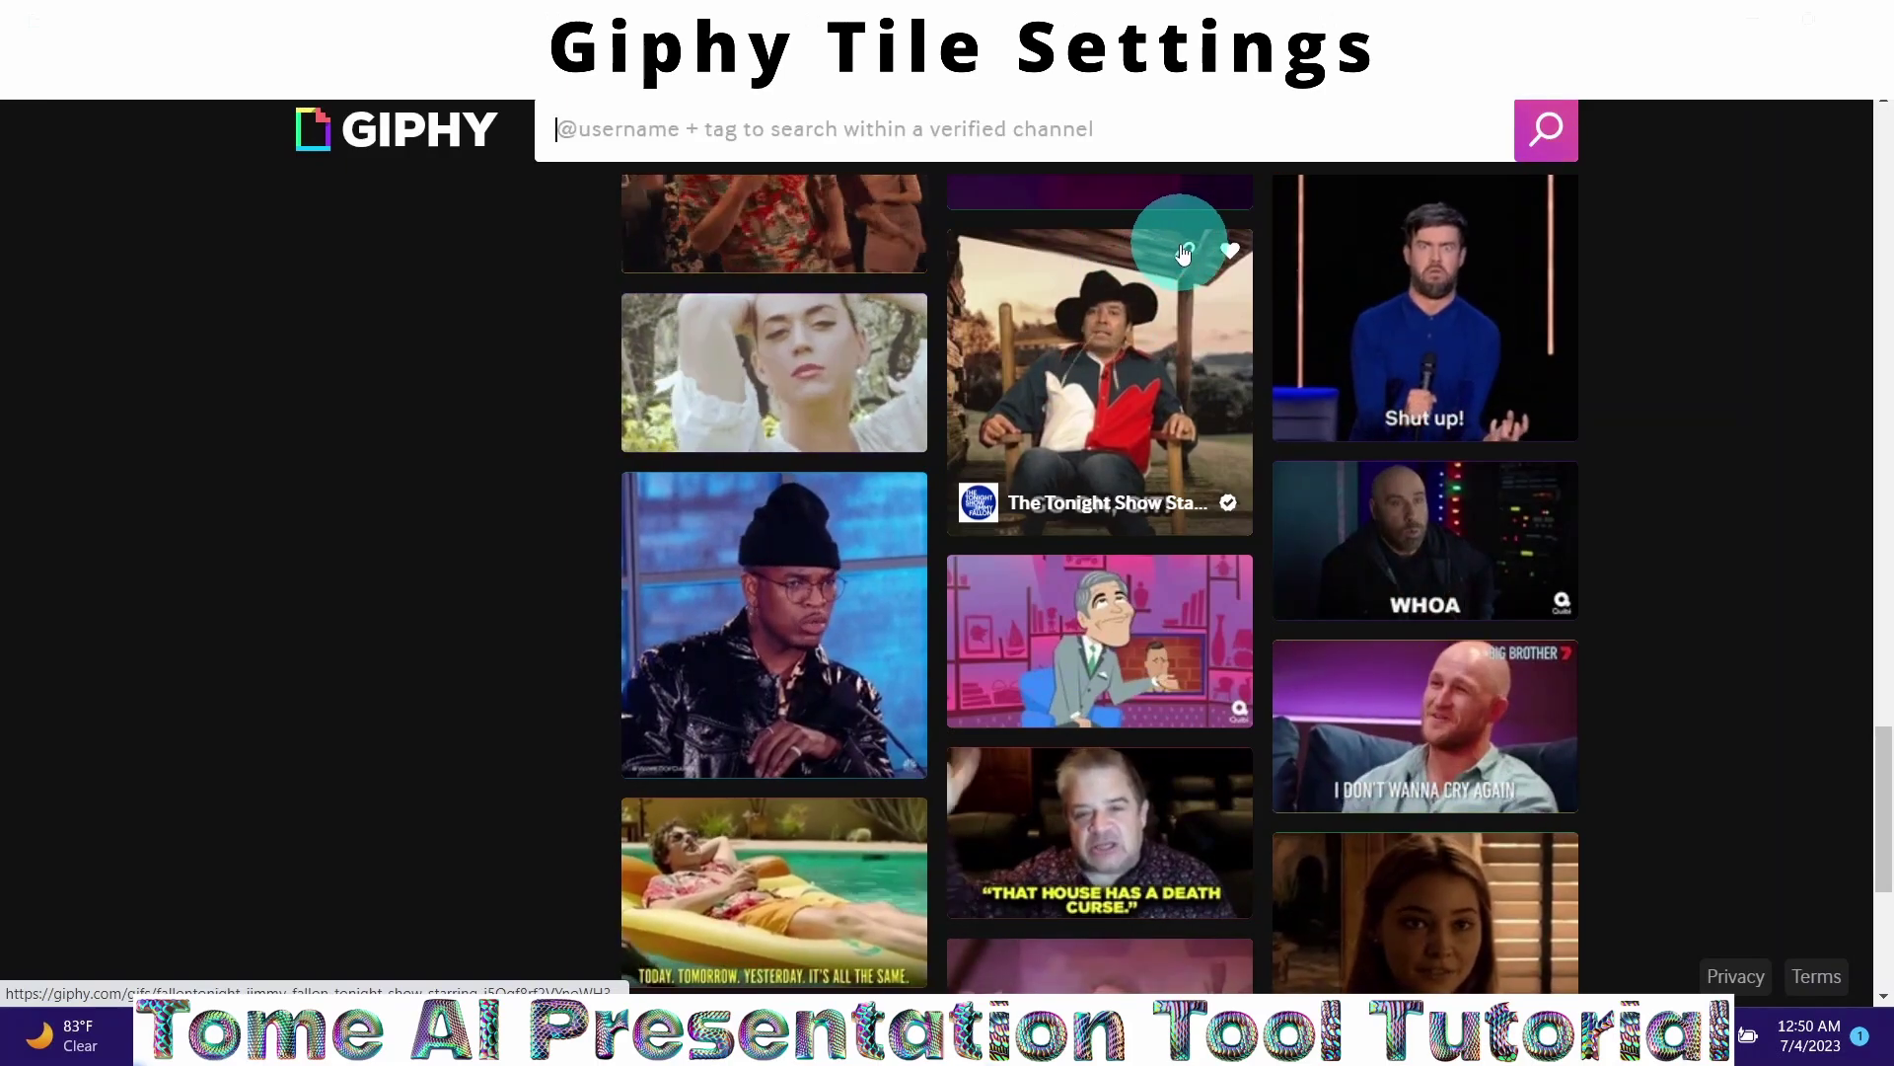
pyautogui.click(1187, 257)
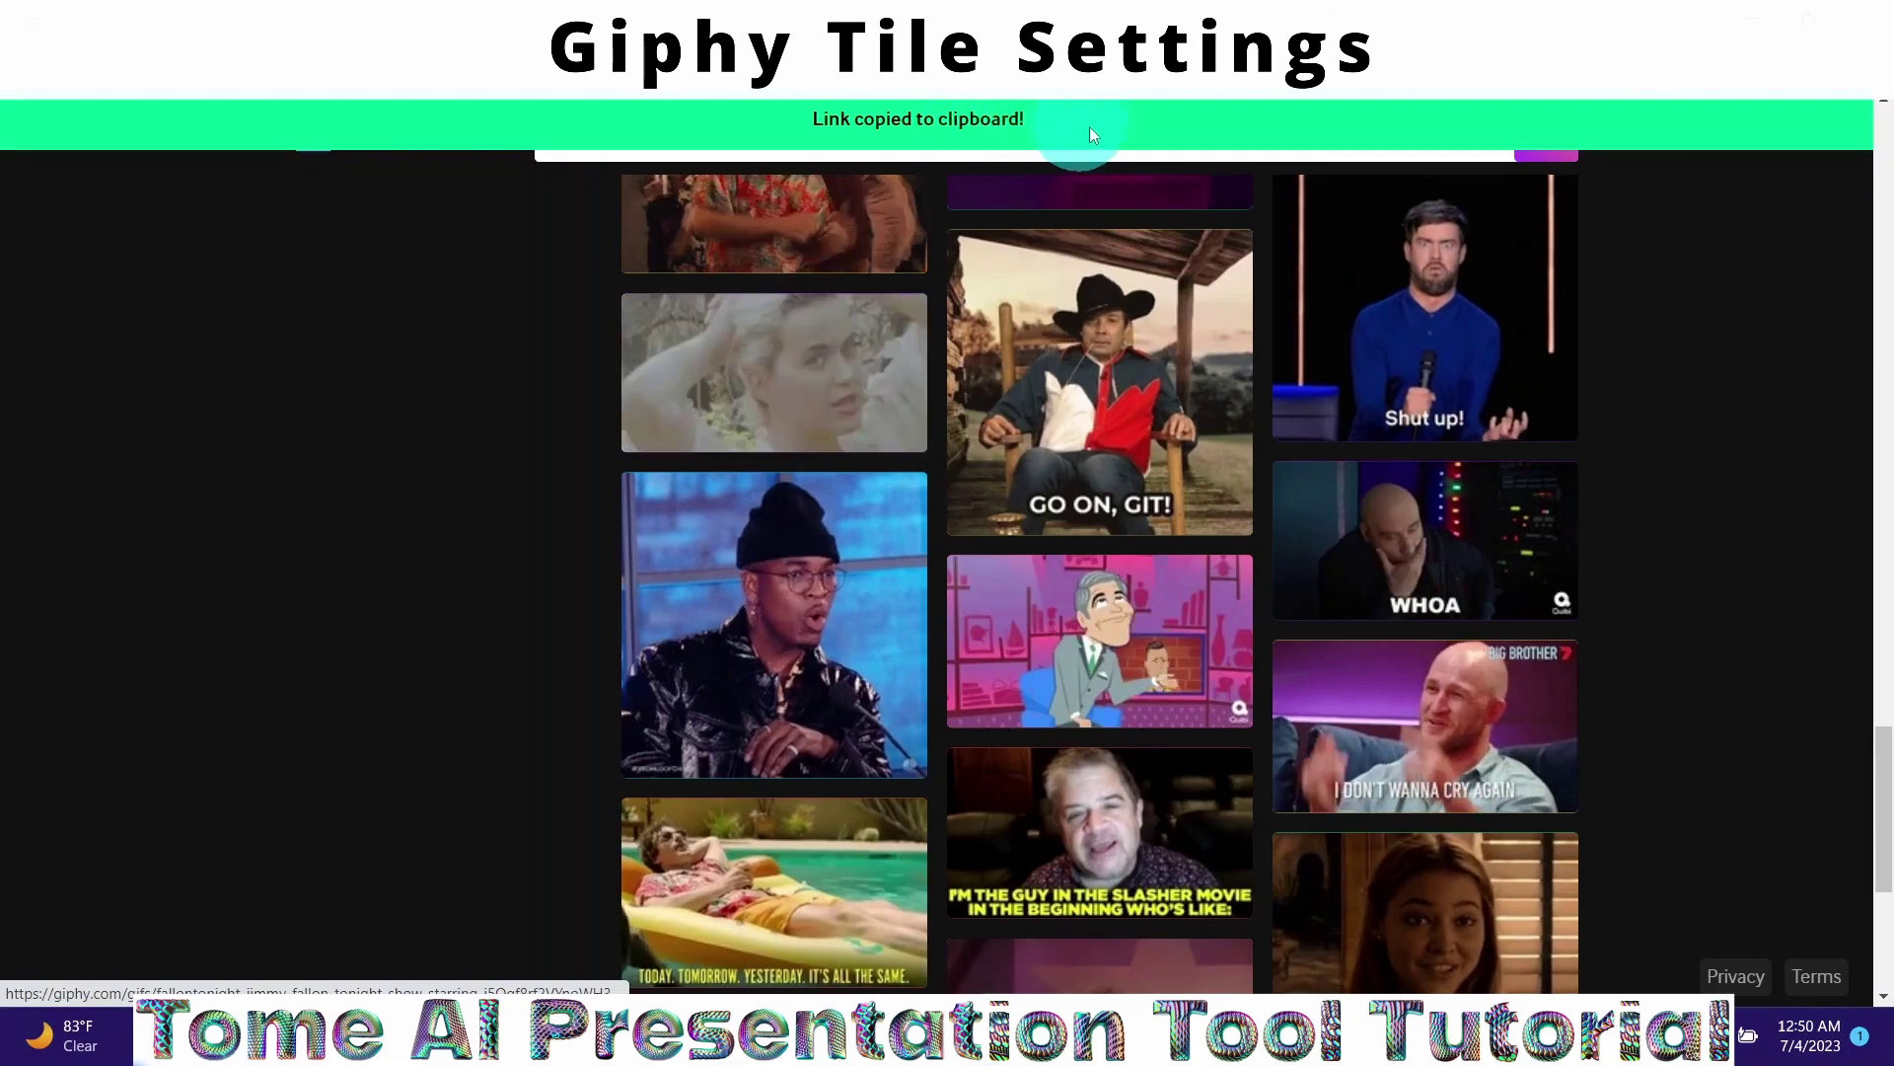
pyautogui.hotkey('ctrl', 'Tab')
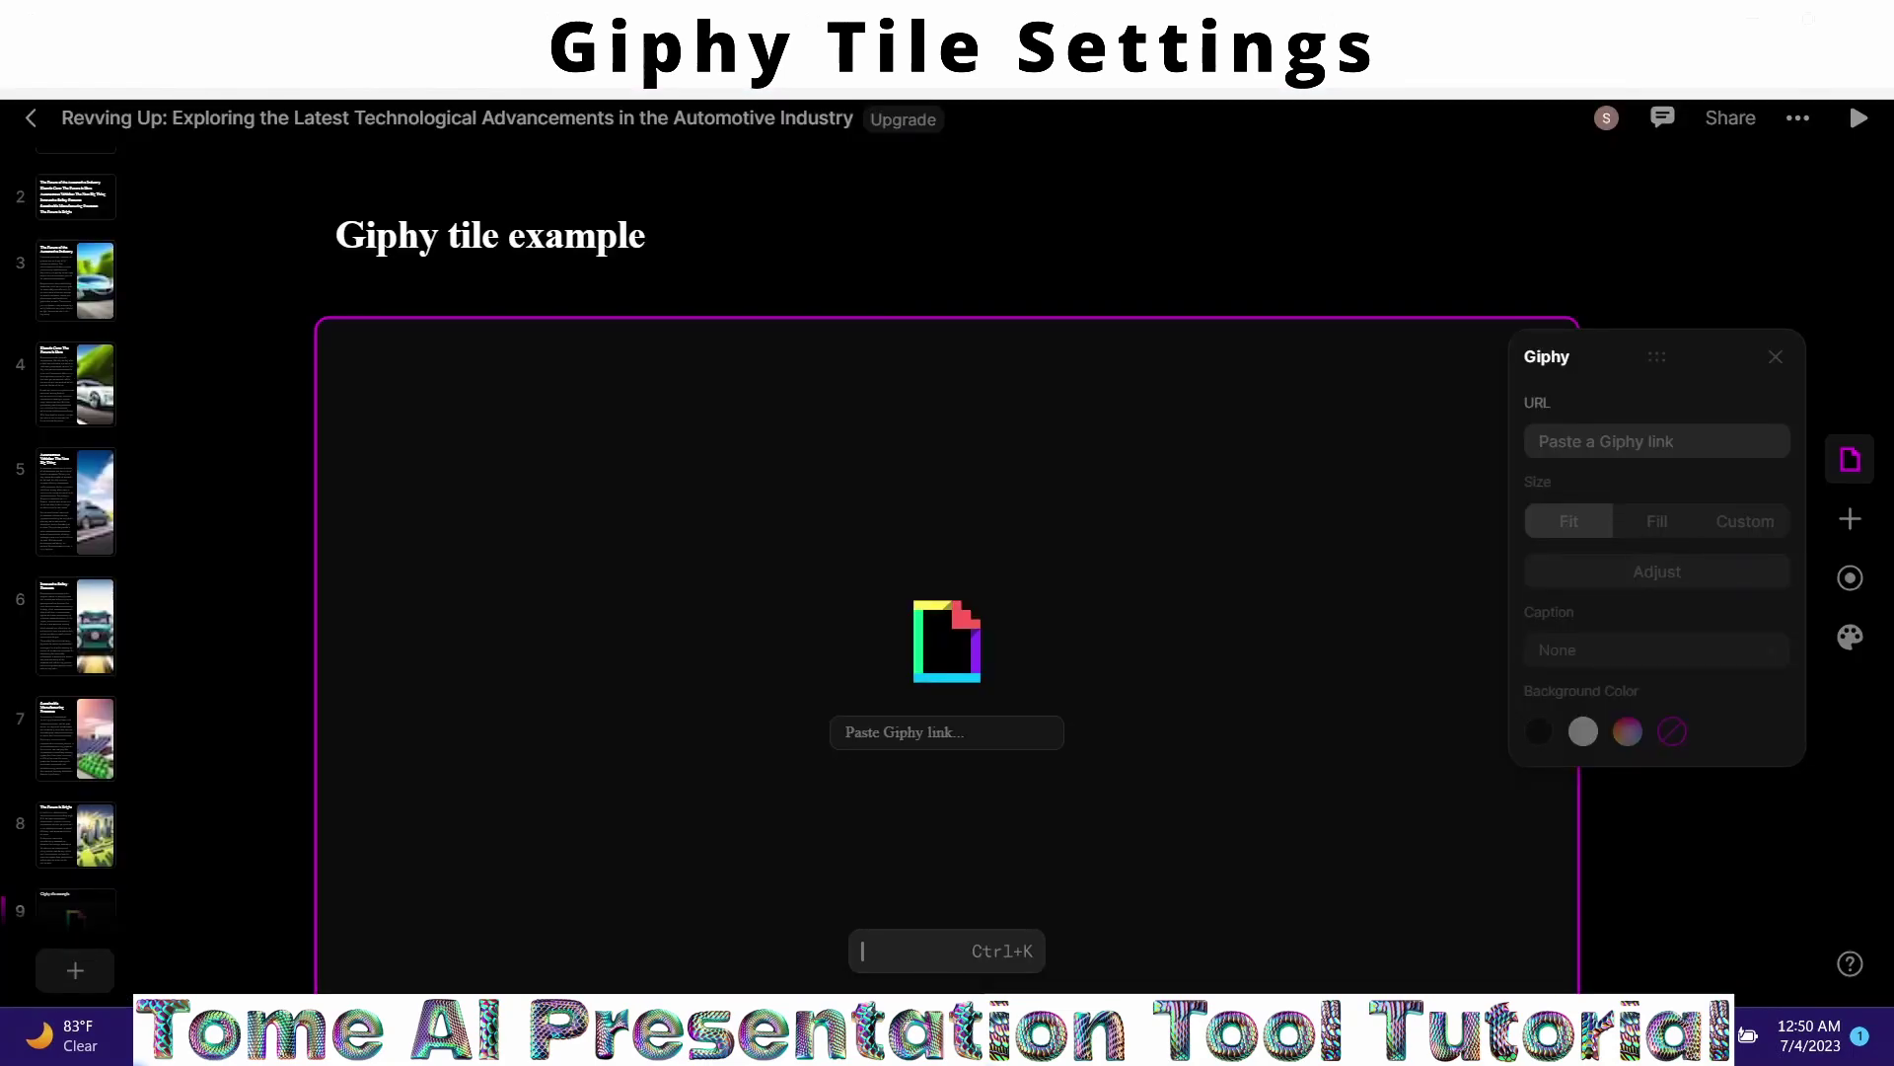
# Step: Paste the cowboy GIF link into the Giphy tile and size it to a custom 35%
pyautogui.click(1573, 443)
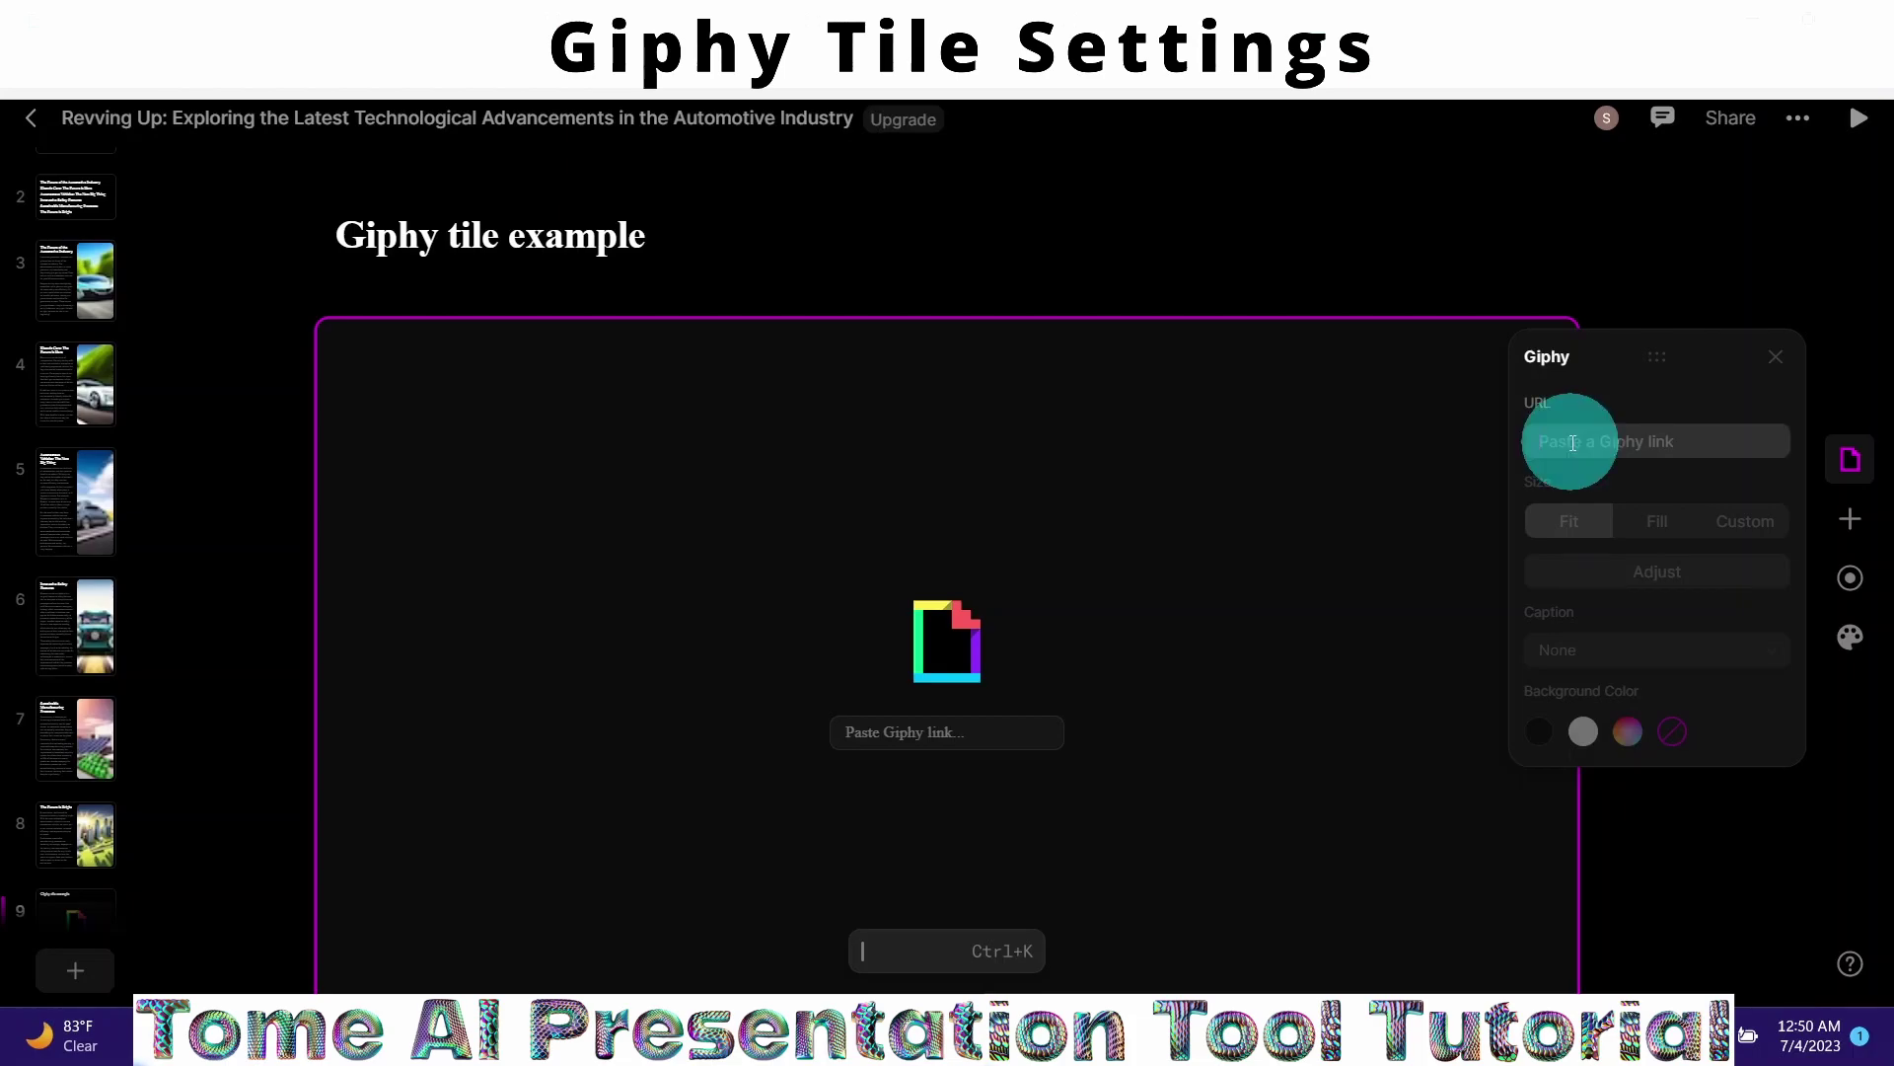
pyautogui.hotkey('ctrl', 'v')
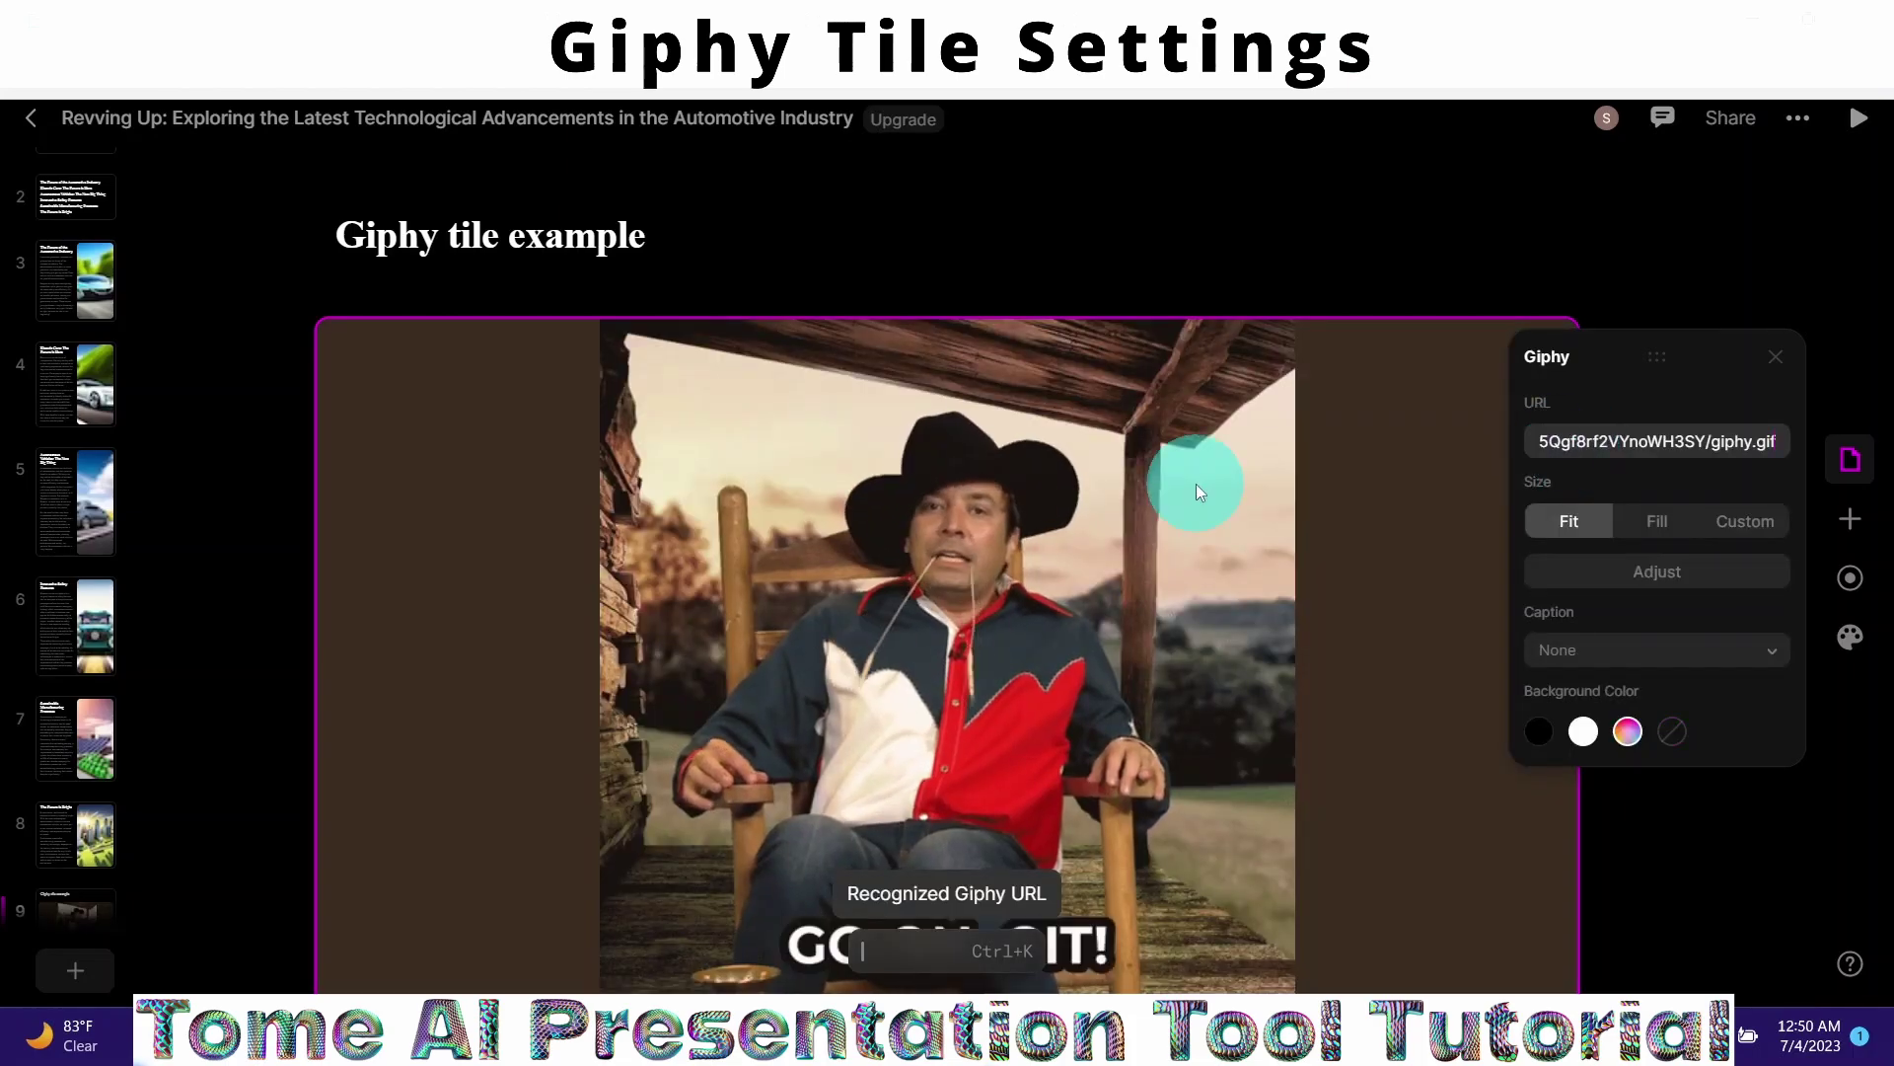
pyautogui.click(1607, 541)
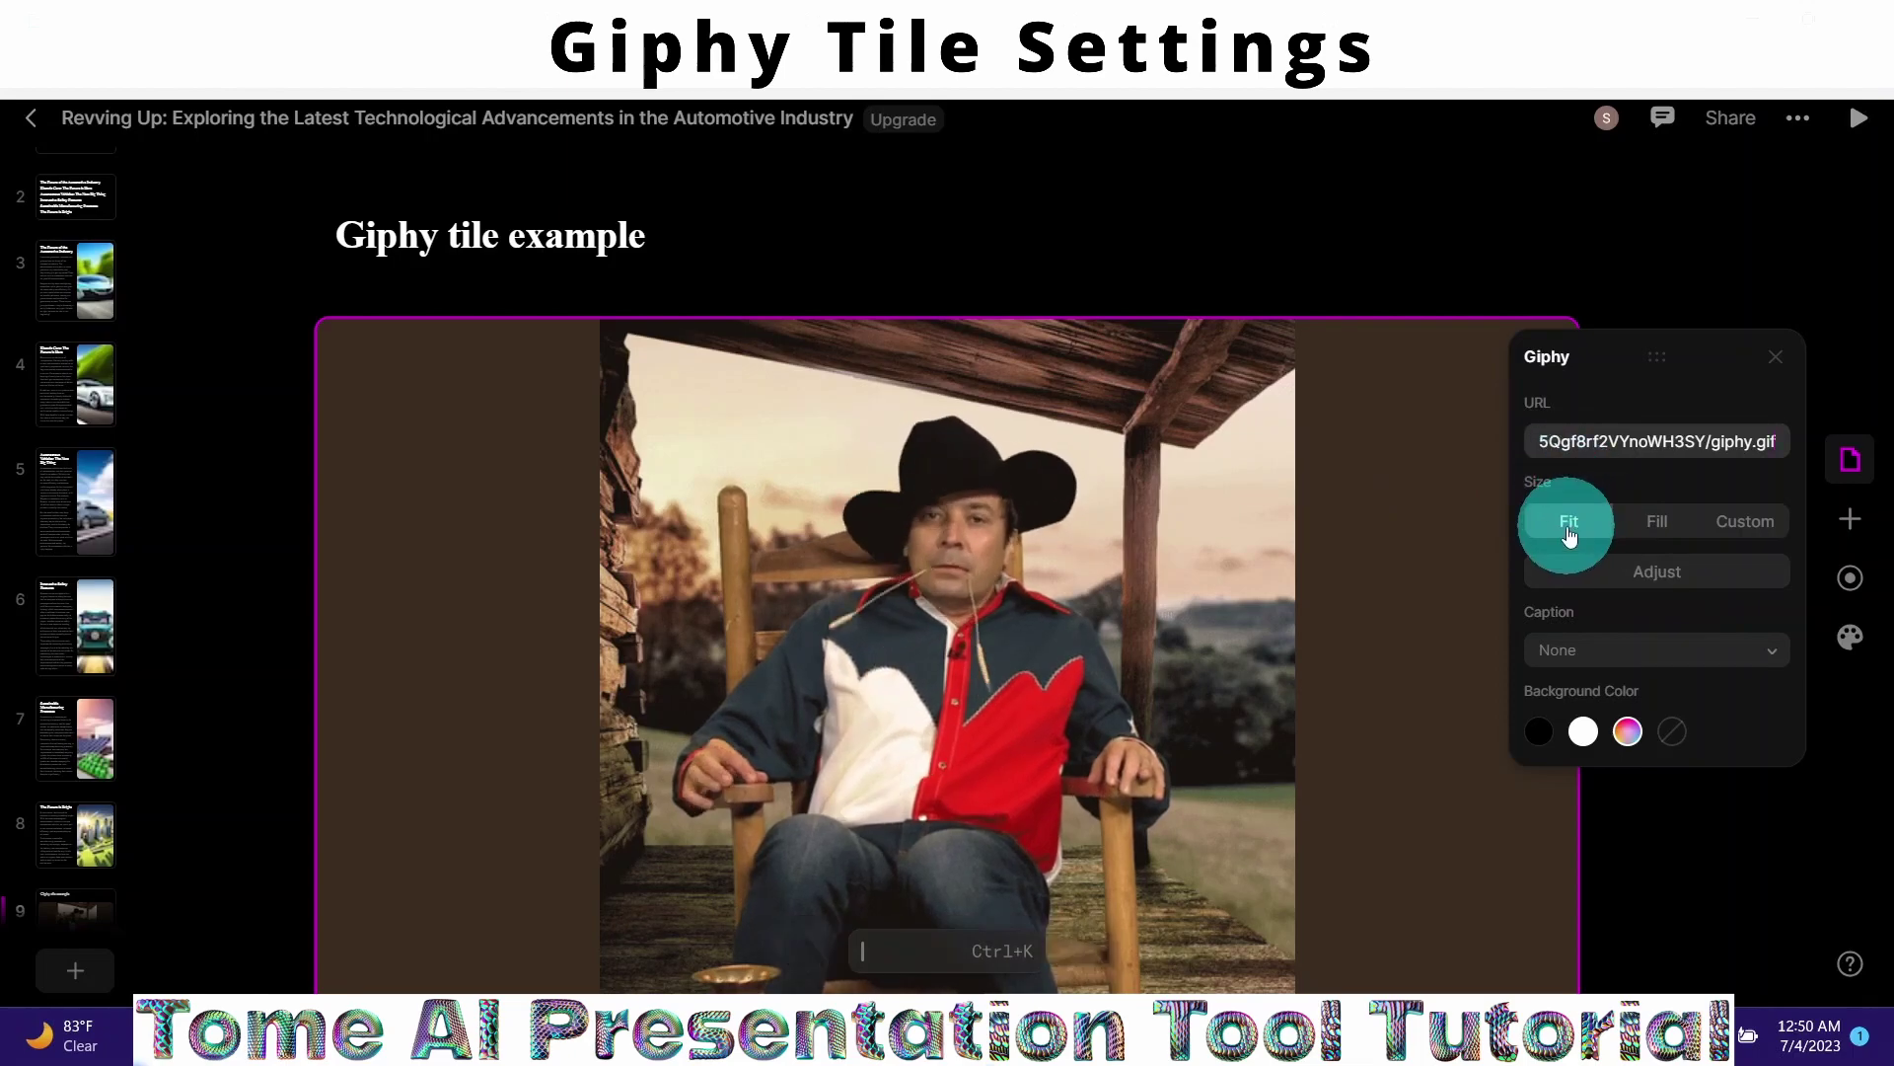
pyautogui.click(1645, 528)
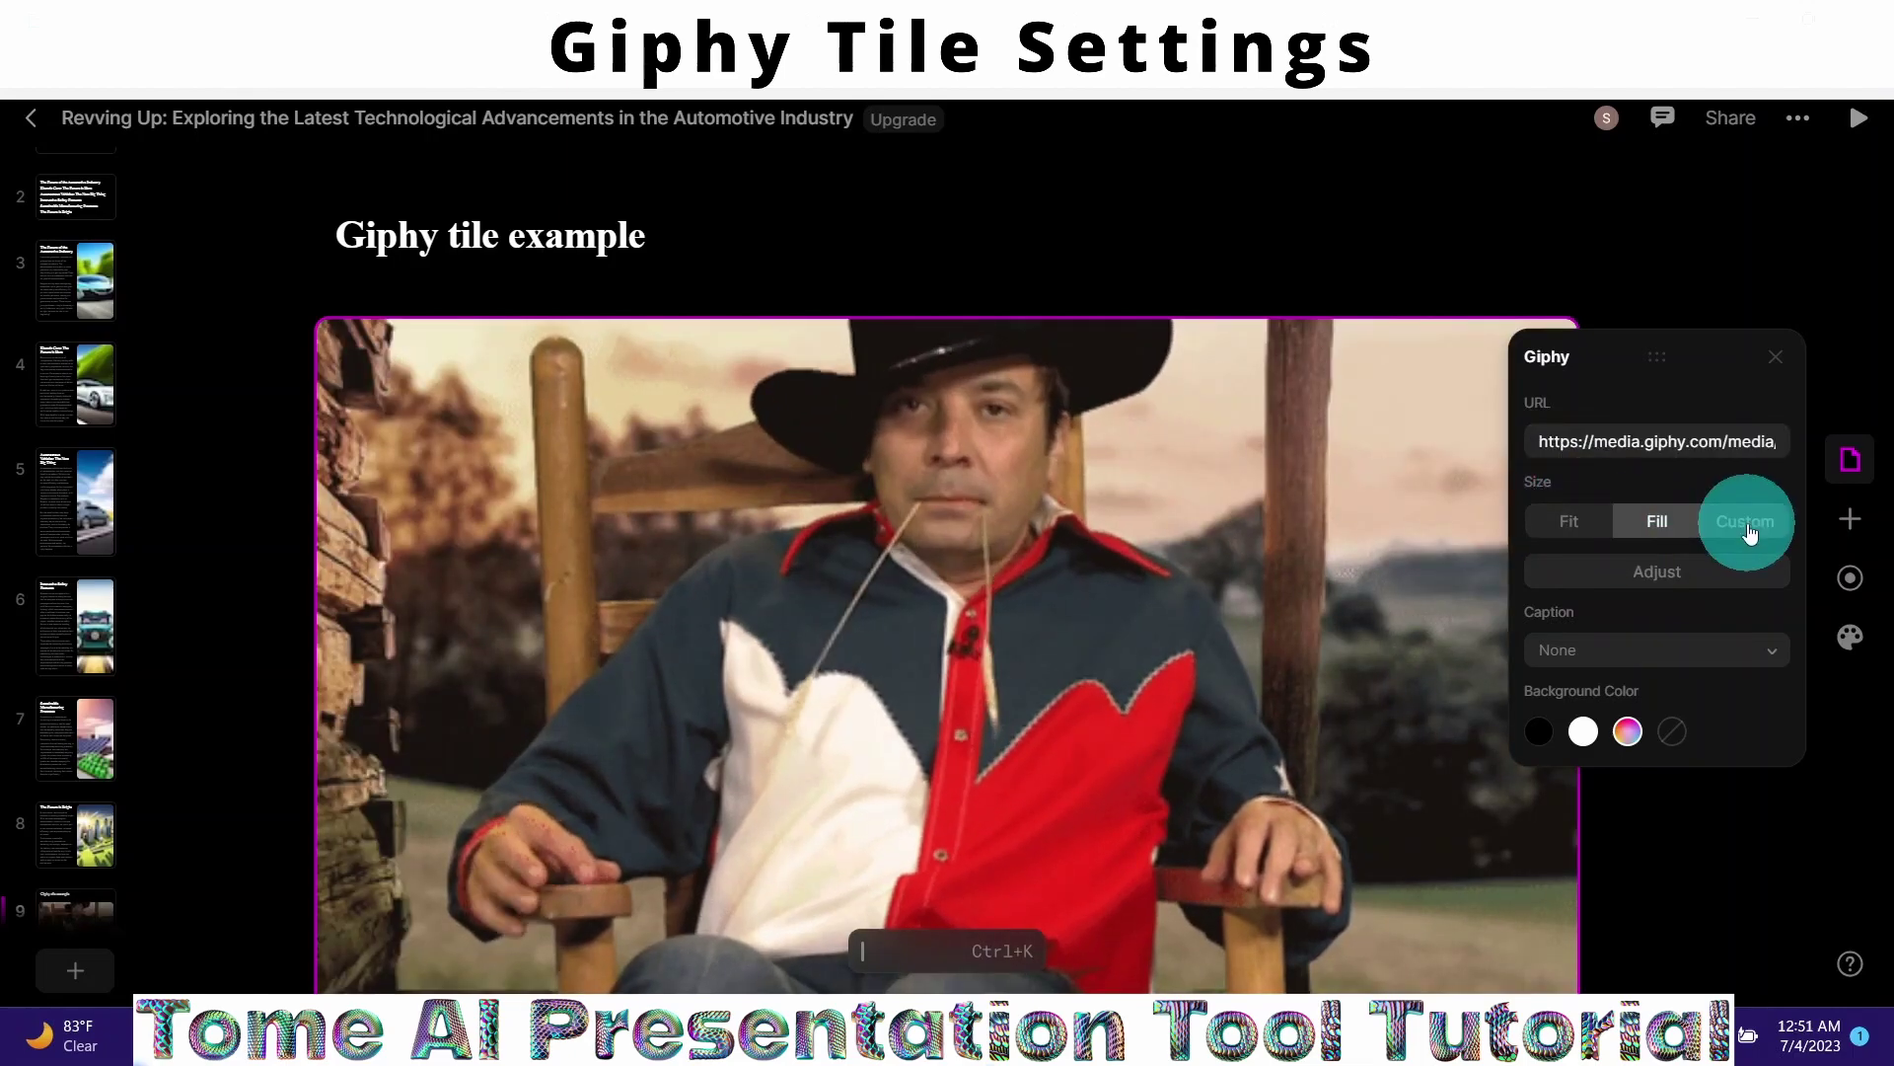
pyautogui.click(1747, 525)
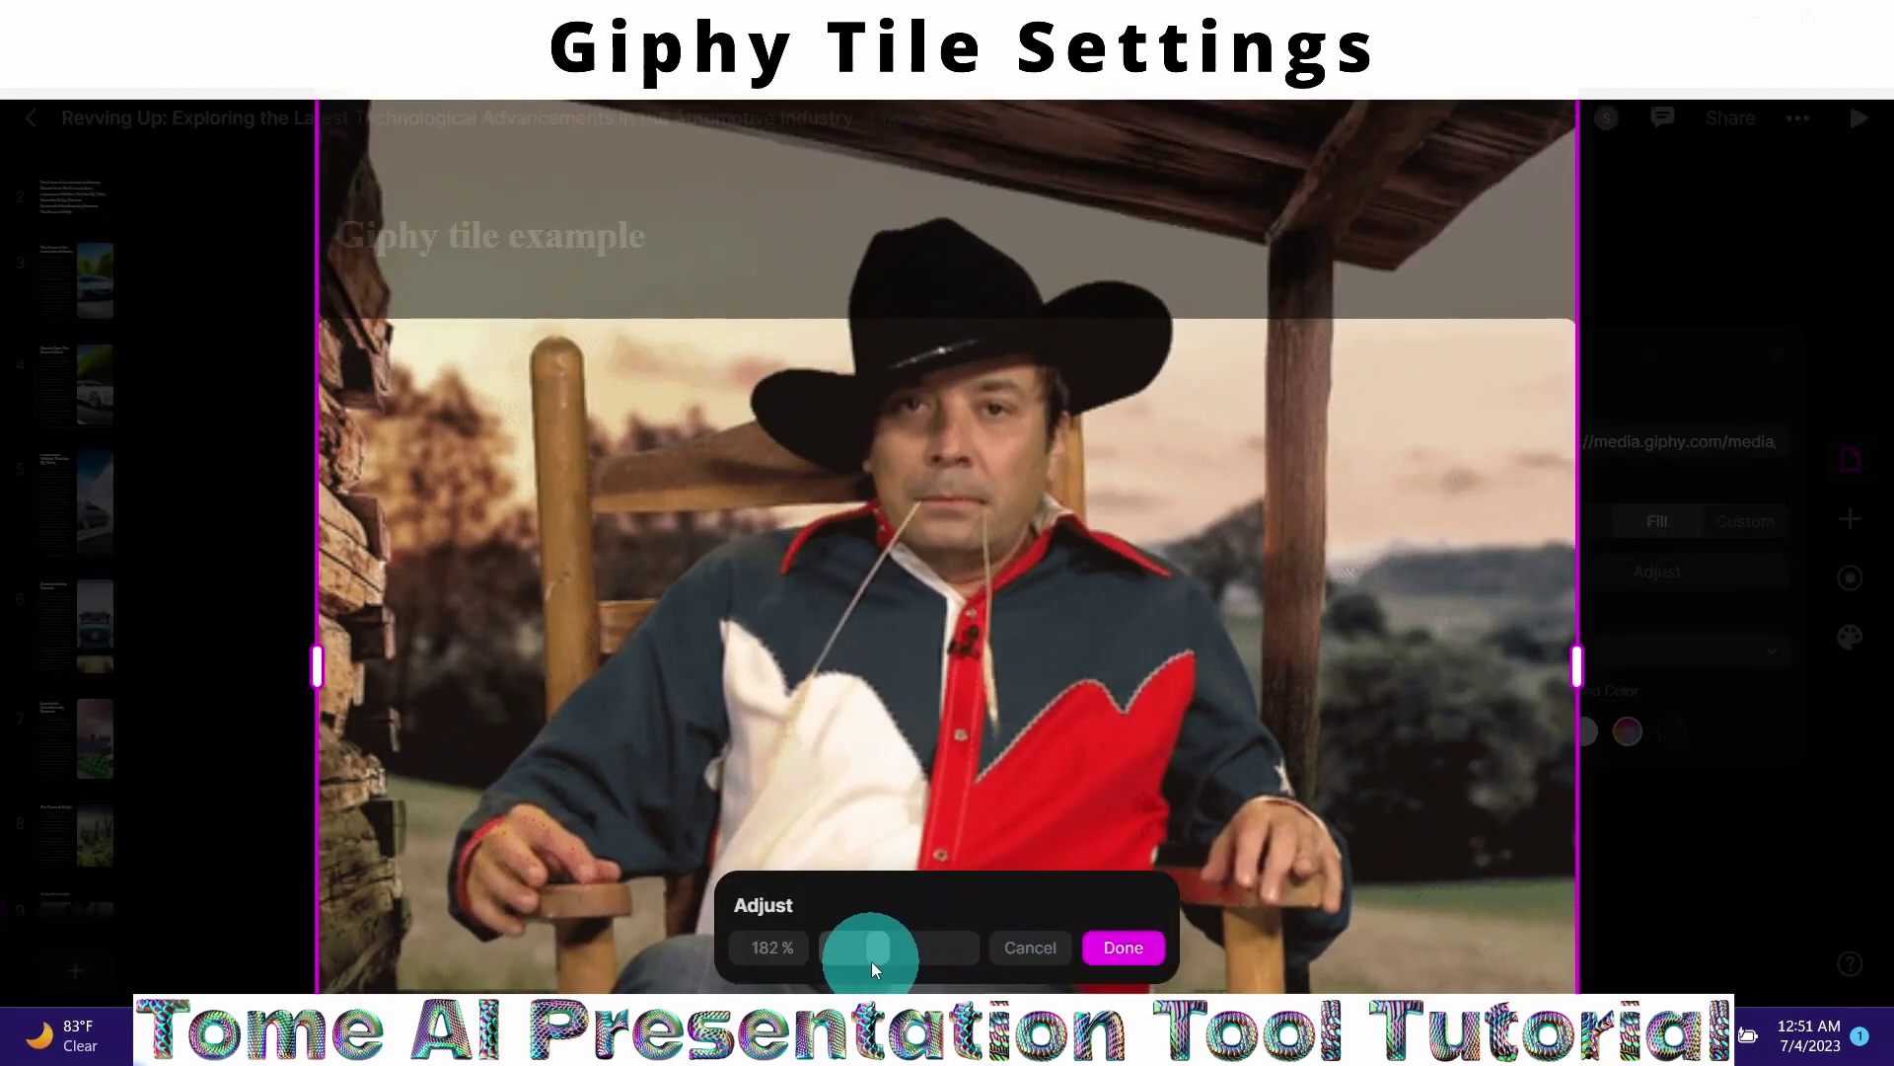
pyautogui.moveTo(878, 945); pyautogui.dragTo(836, 944)
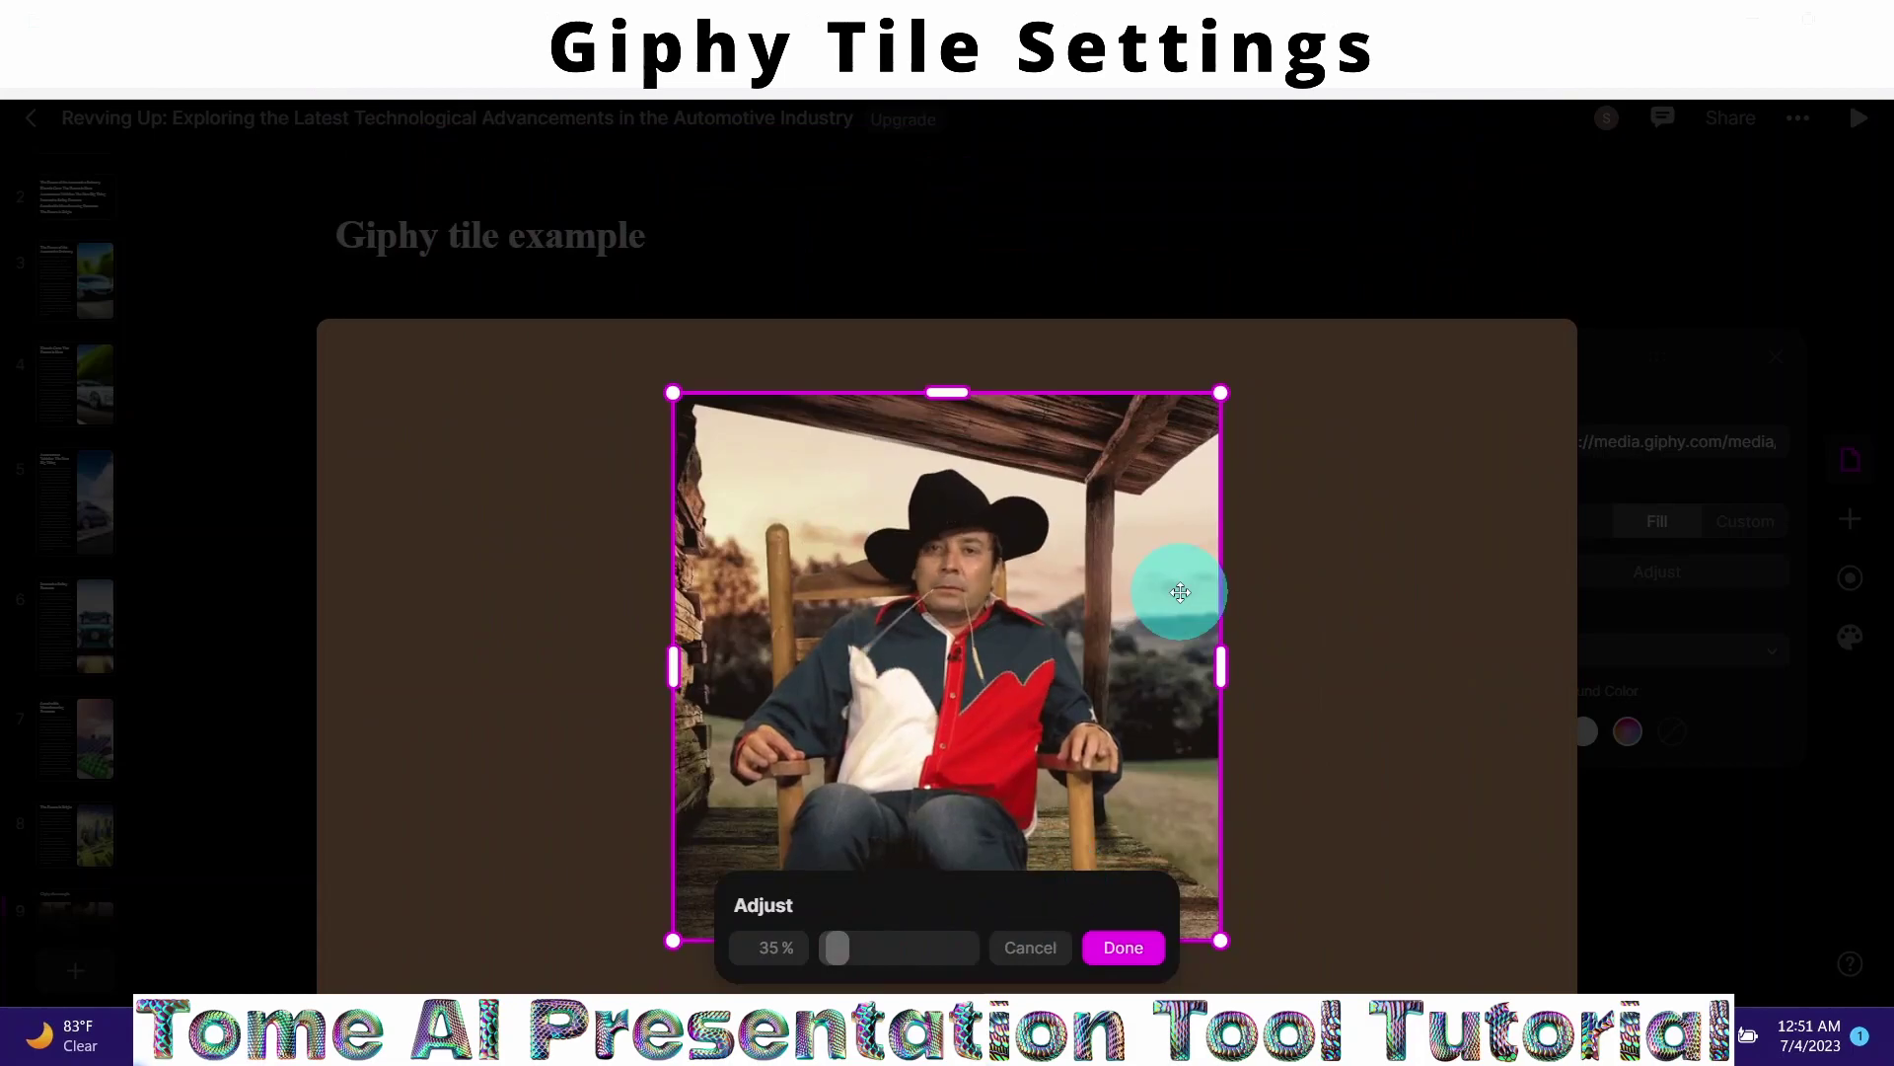
pyautogui.click(1122, 949)
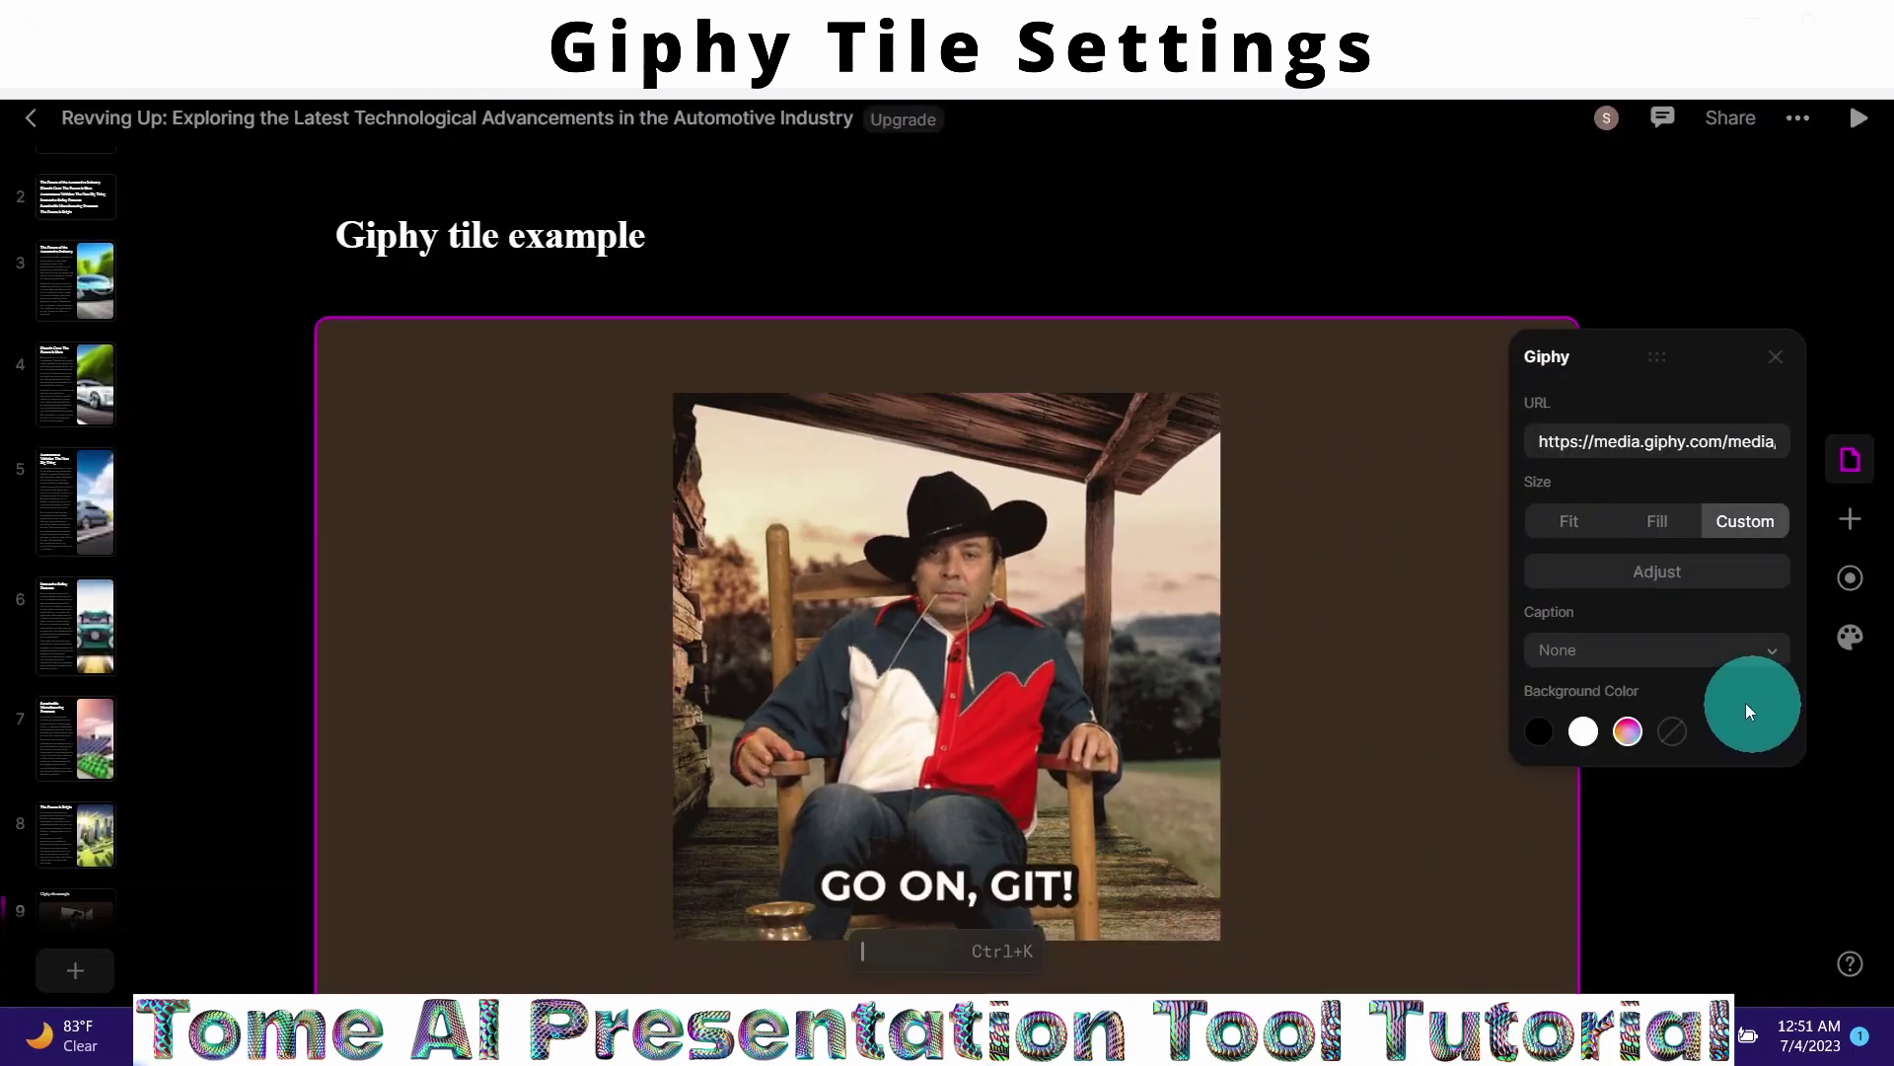
# Step: Put the GIF caption at the top, fit the GIF, and leave the tile without background colour
pyautogui.click(1770, 647)
pyautogui.click(1565, 693)
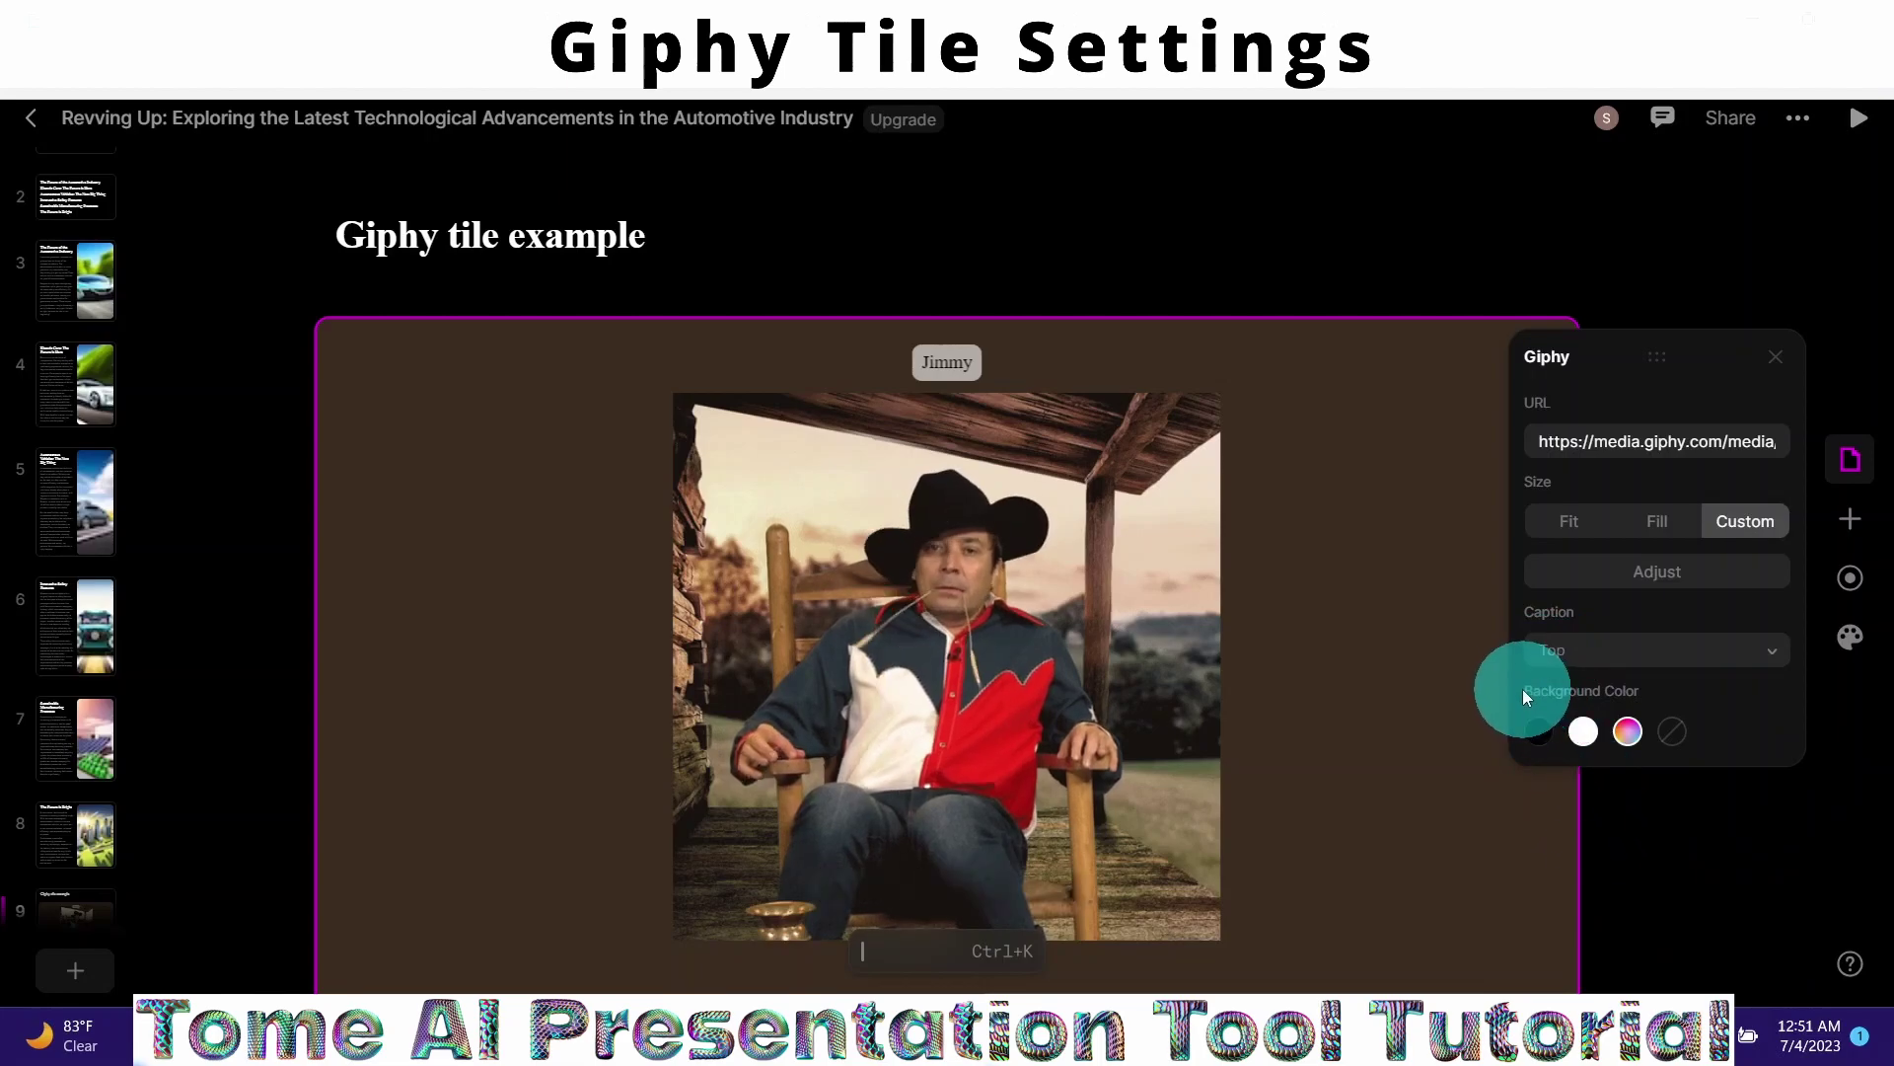
pyautogui.click(1584, 731)
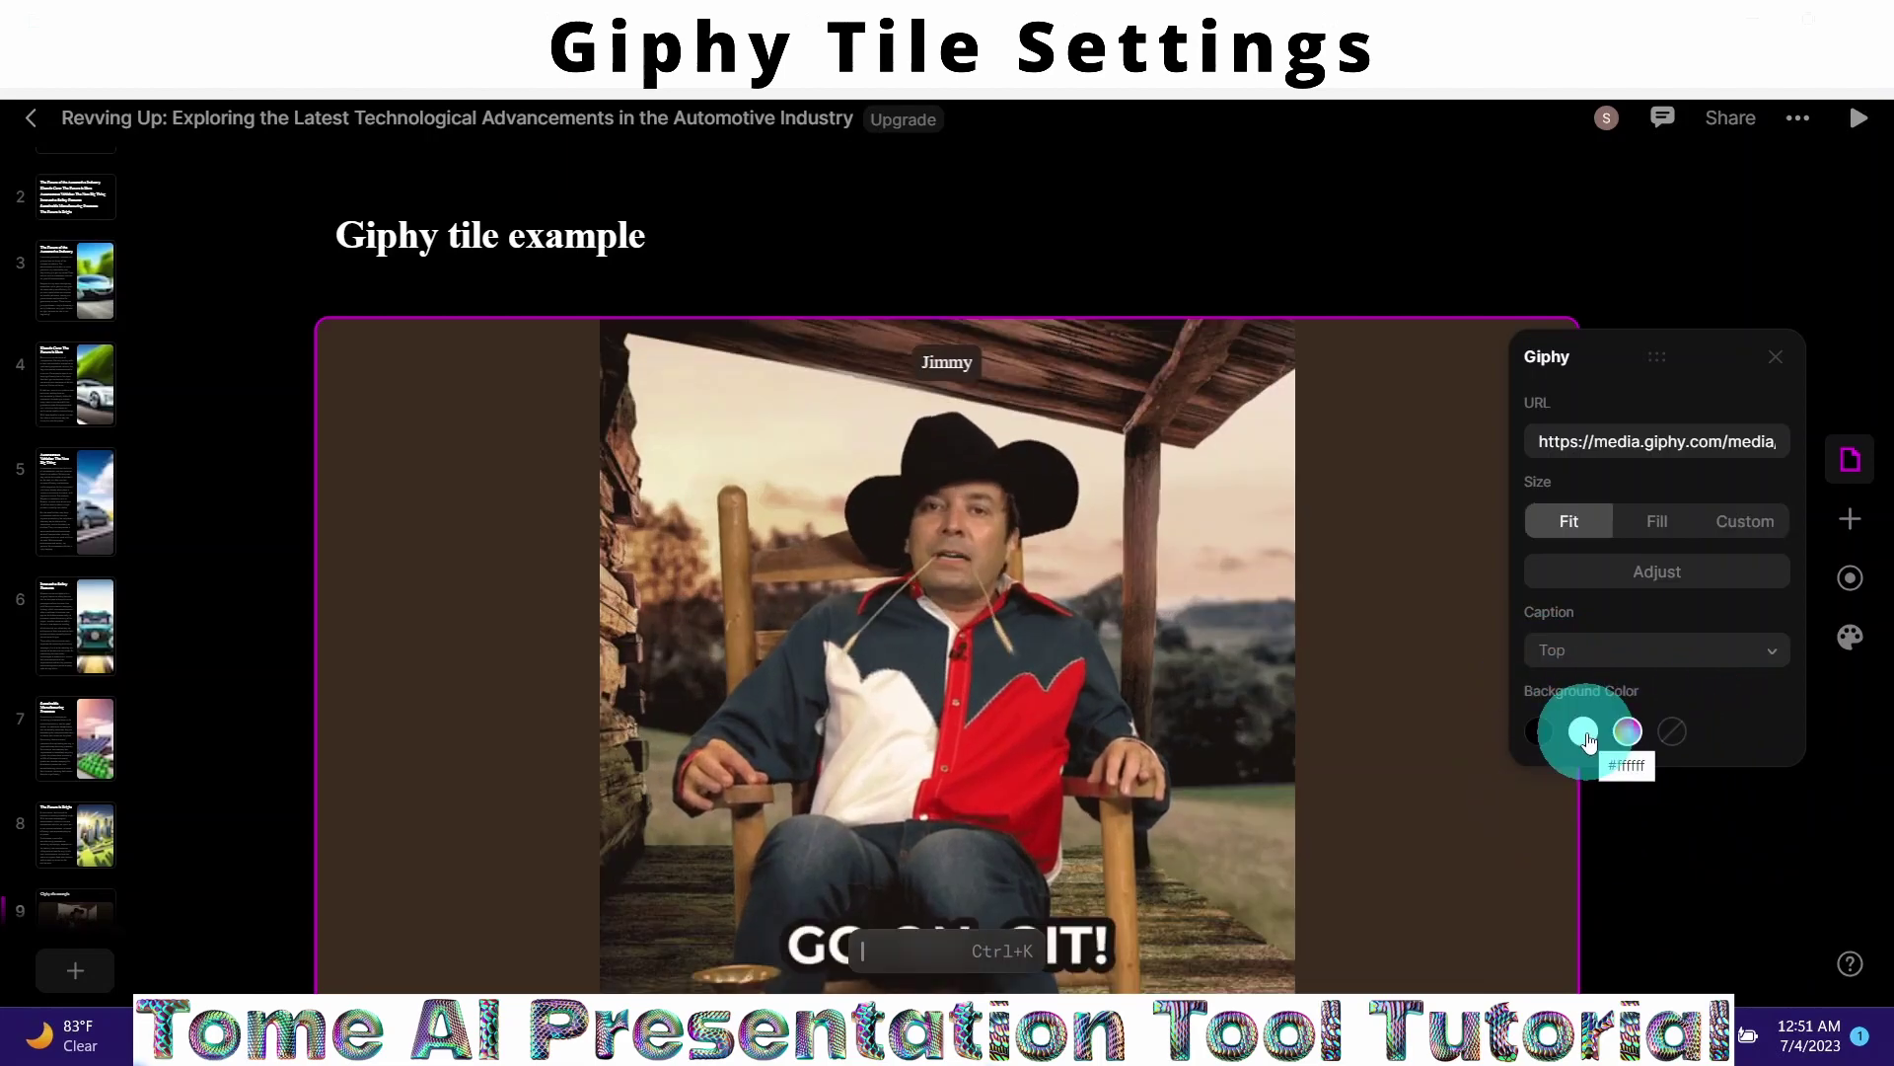
pyautogui.click(1584, 732)
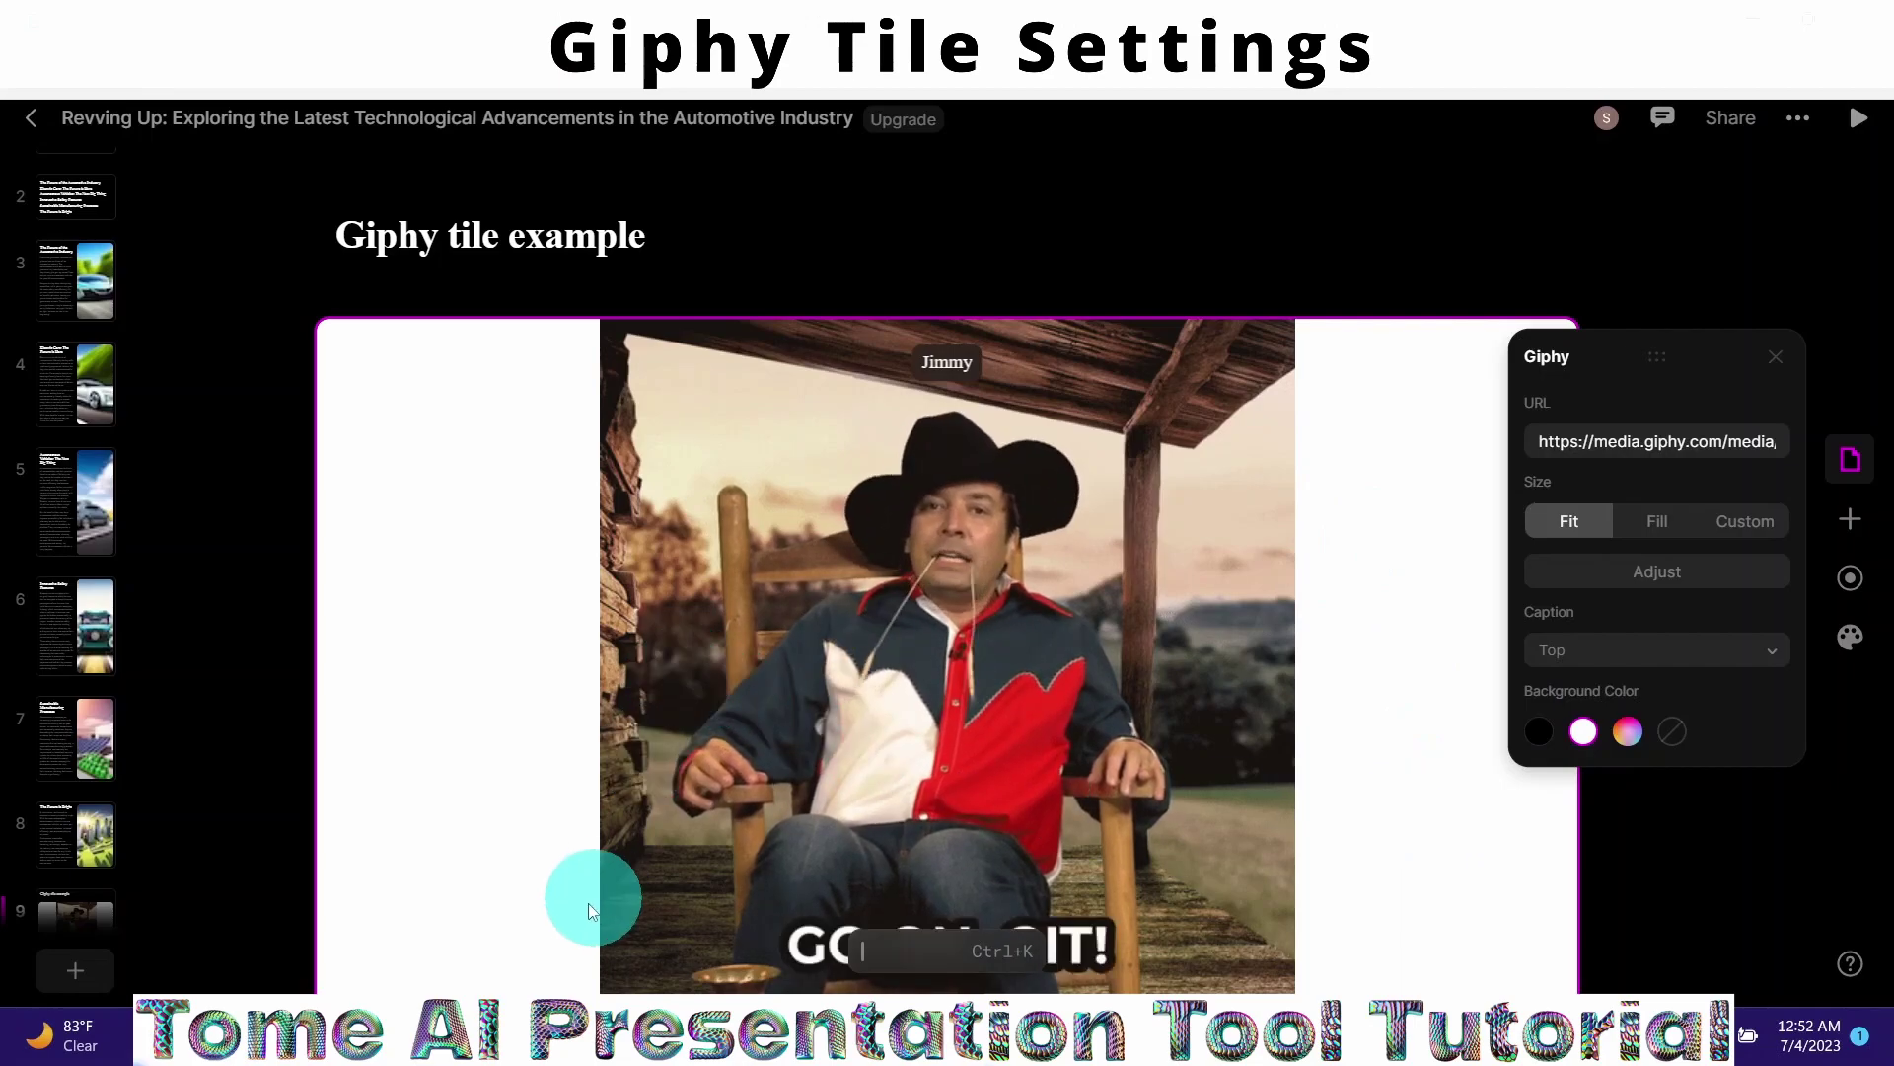
pyautogui.click(1538, 732)
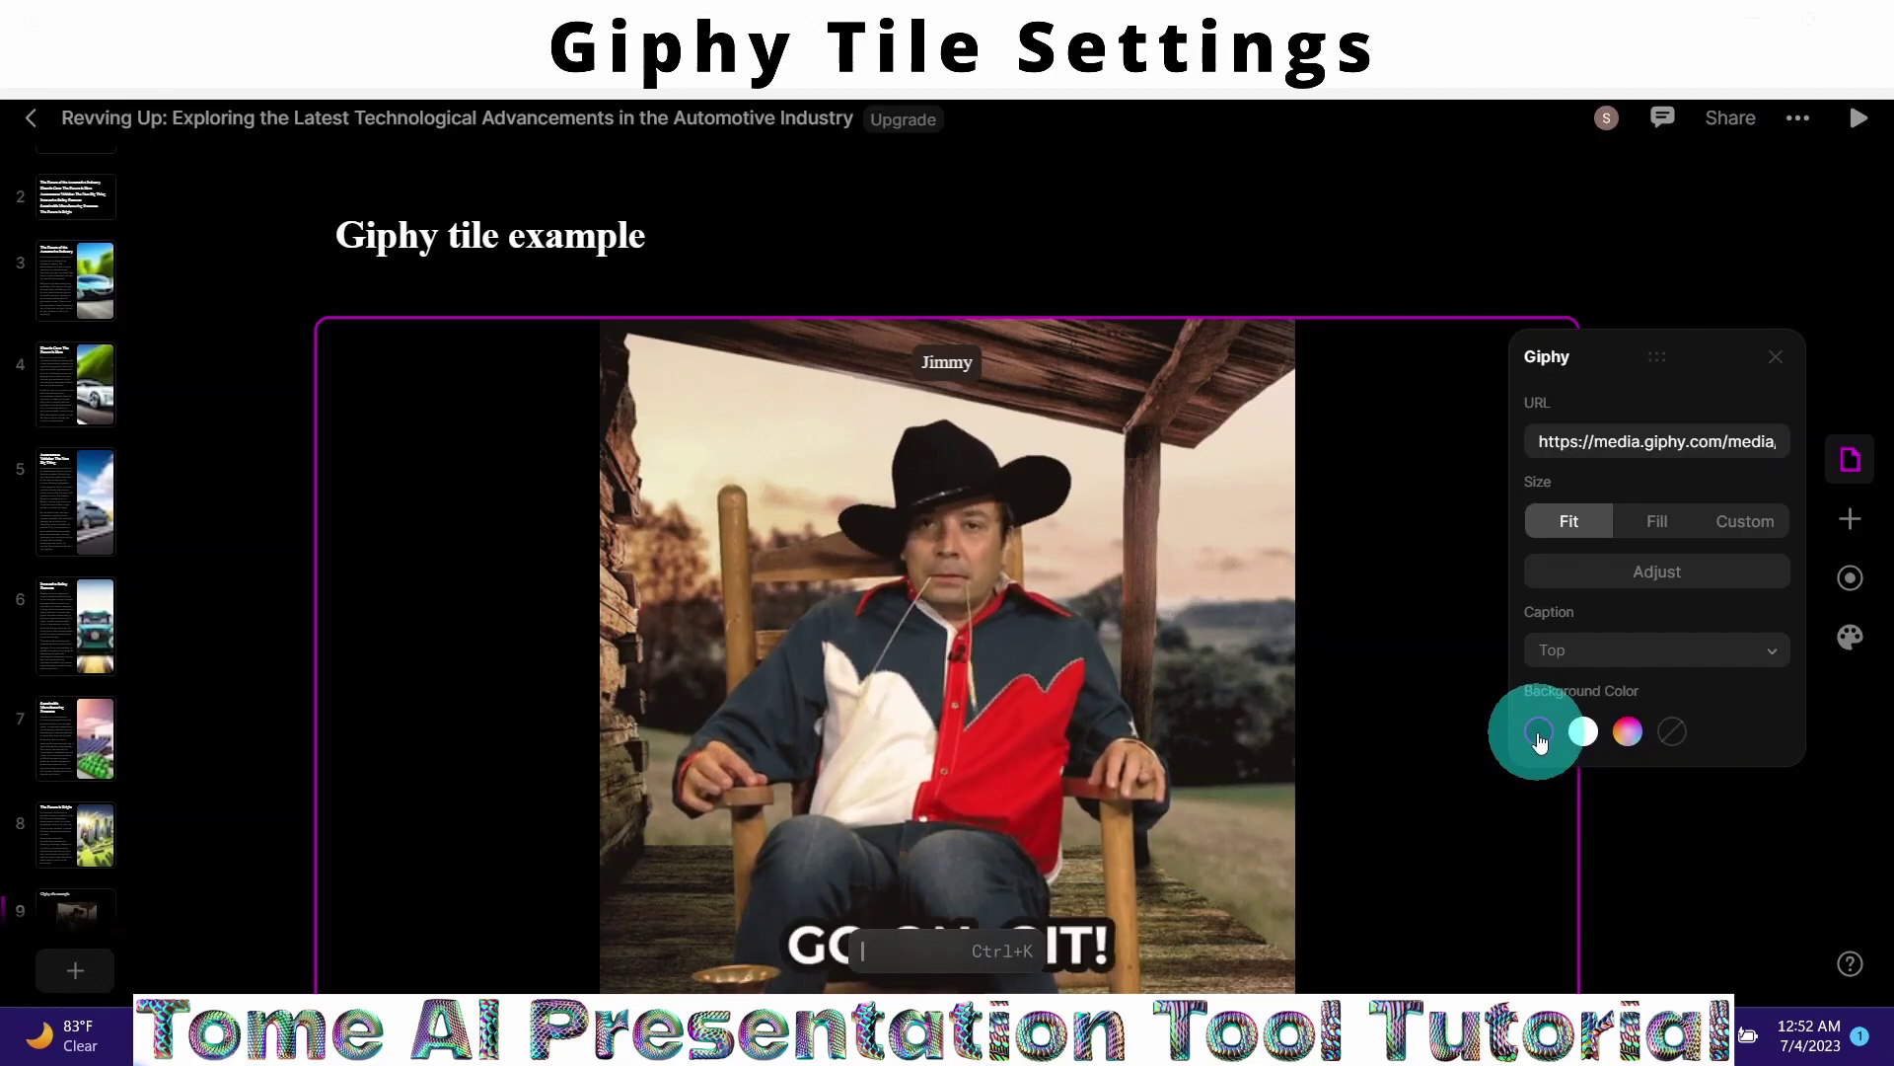
pyautogui.click(1674, 735)
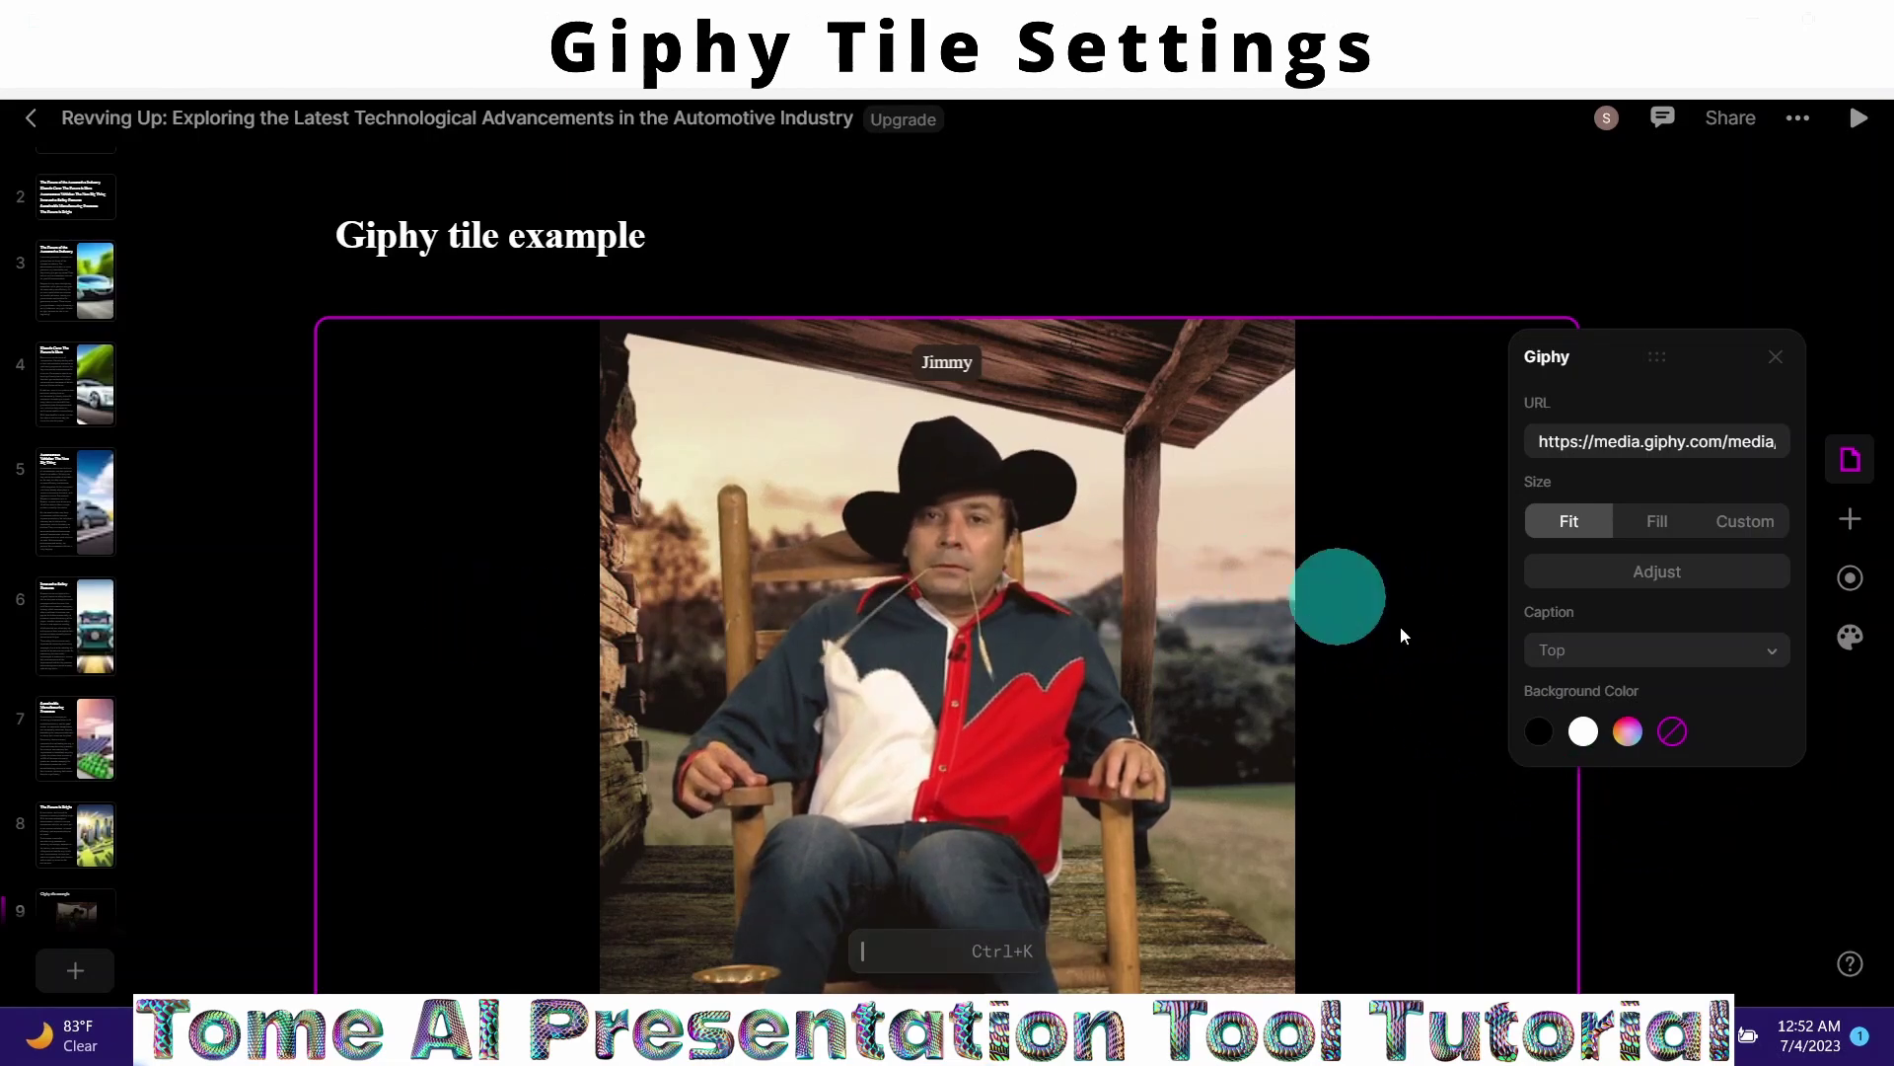
# Step: Make the GIF tile background blue #1B20E7 and add page 10 headed 'Airtable example'
pyautogui.click(1627, 733)
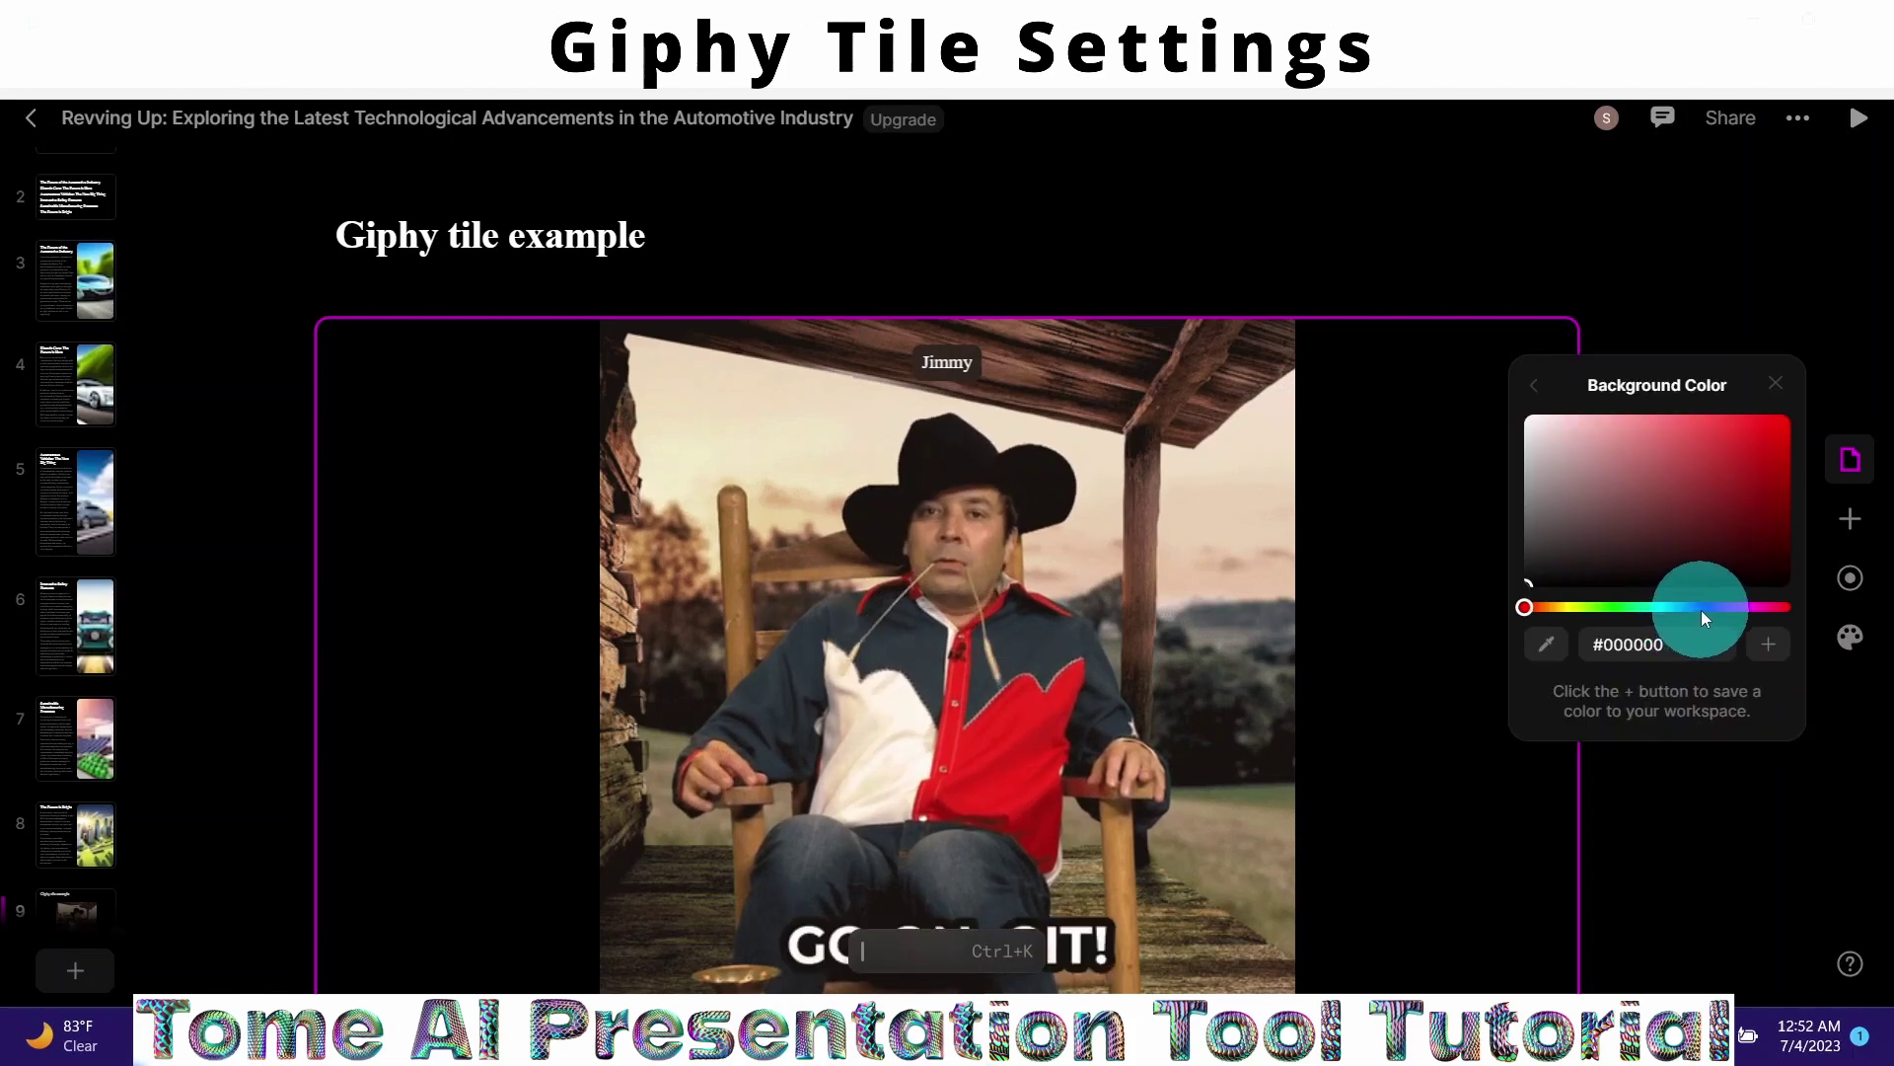
pyautogui.click(1701, 608)
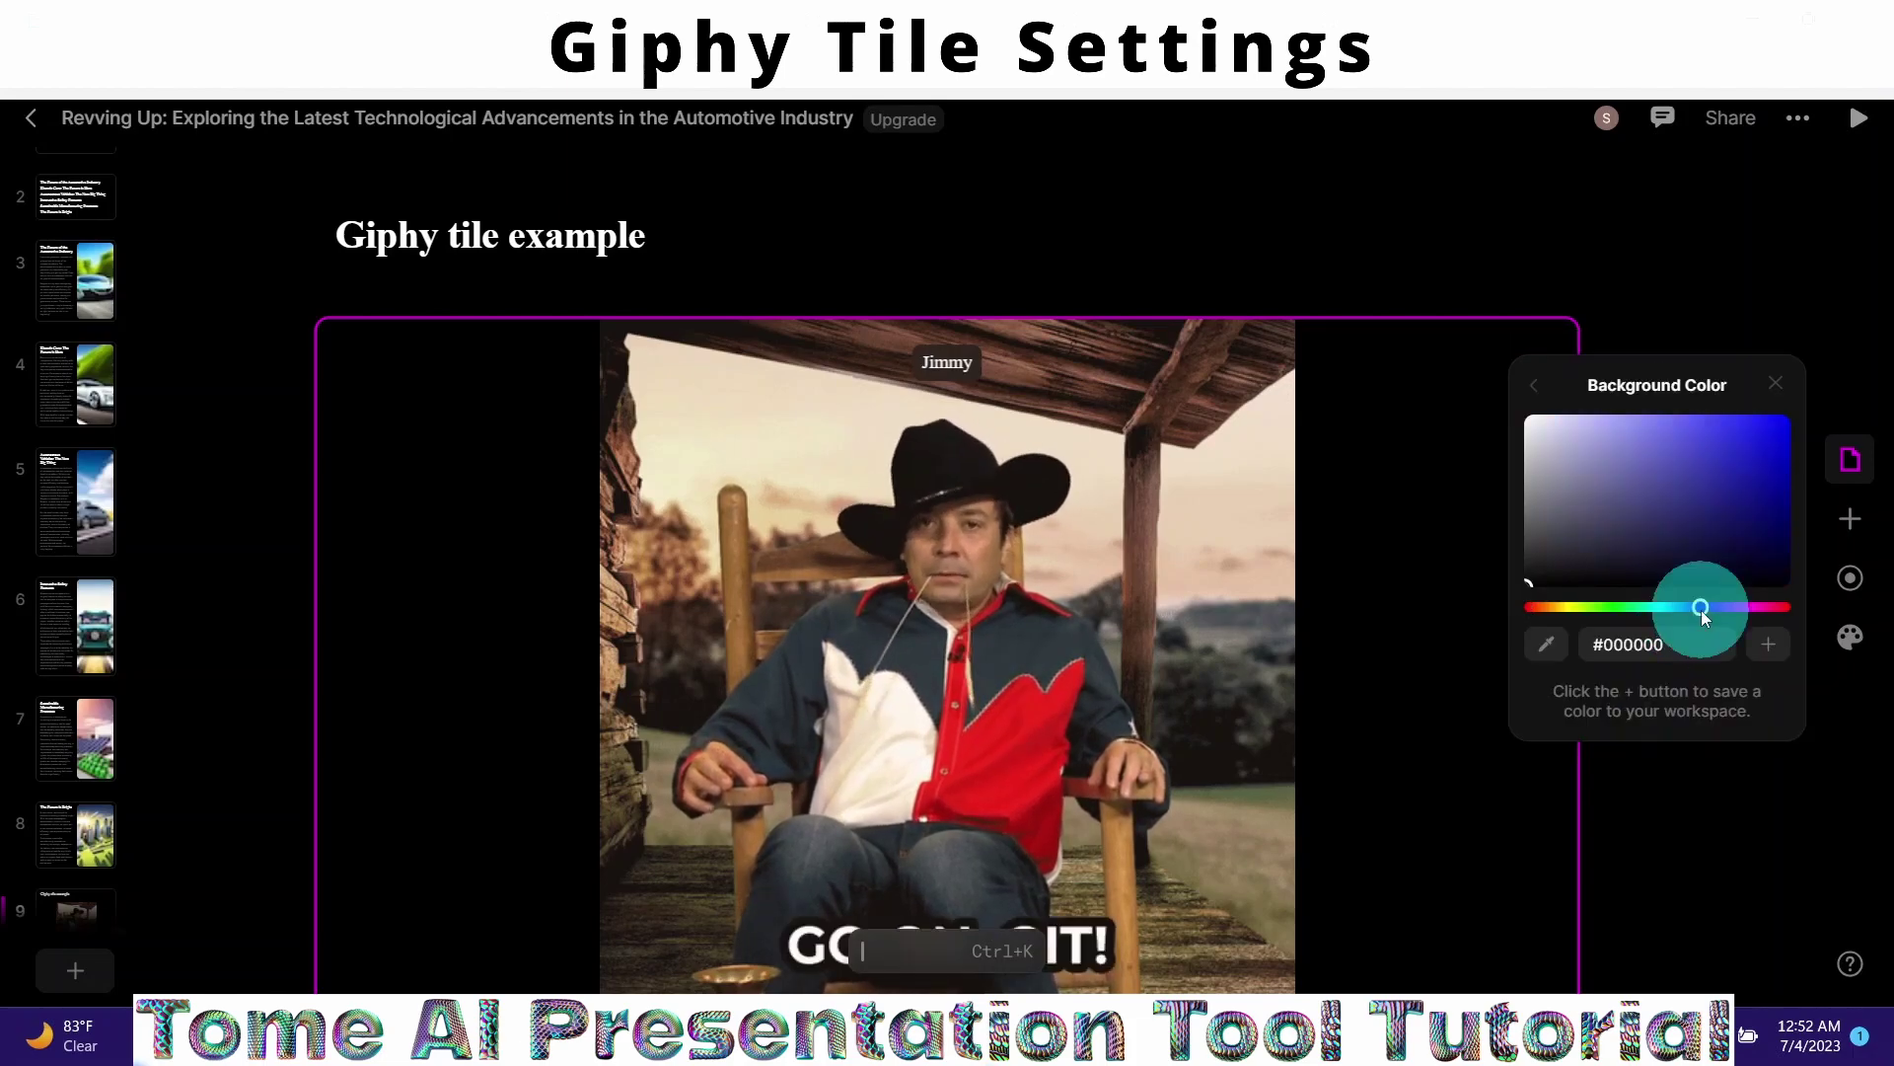
pyautogui.click(1760, 432)
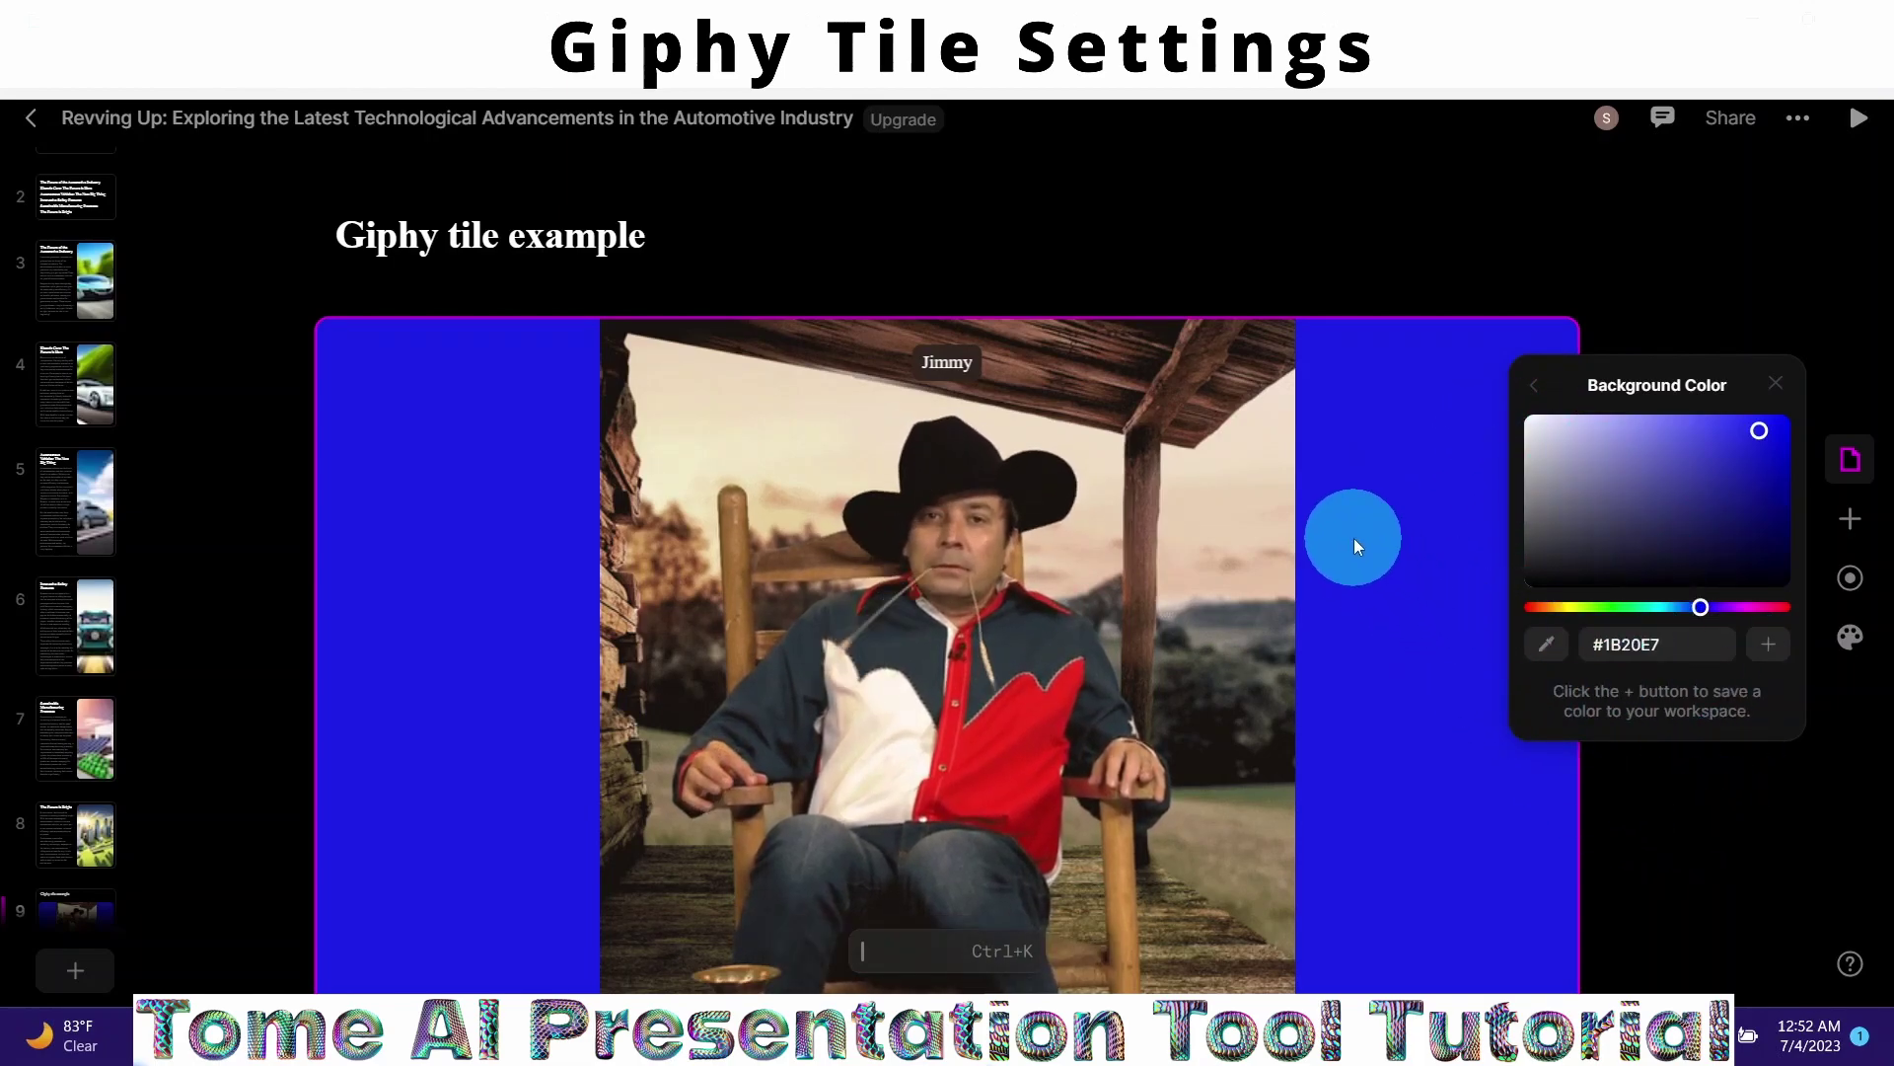
pyautogui.click(1776, 384)
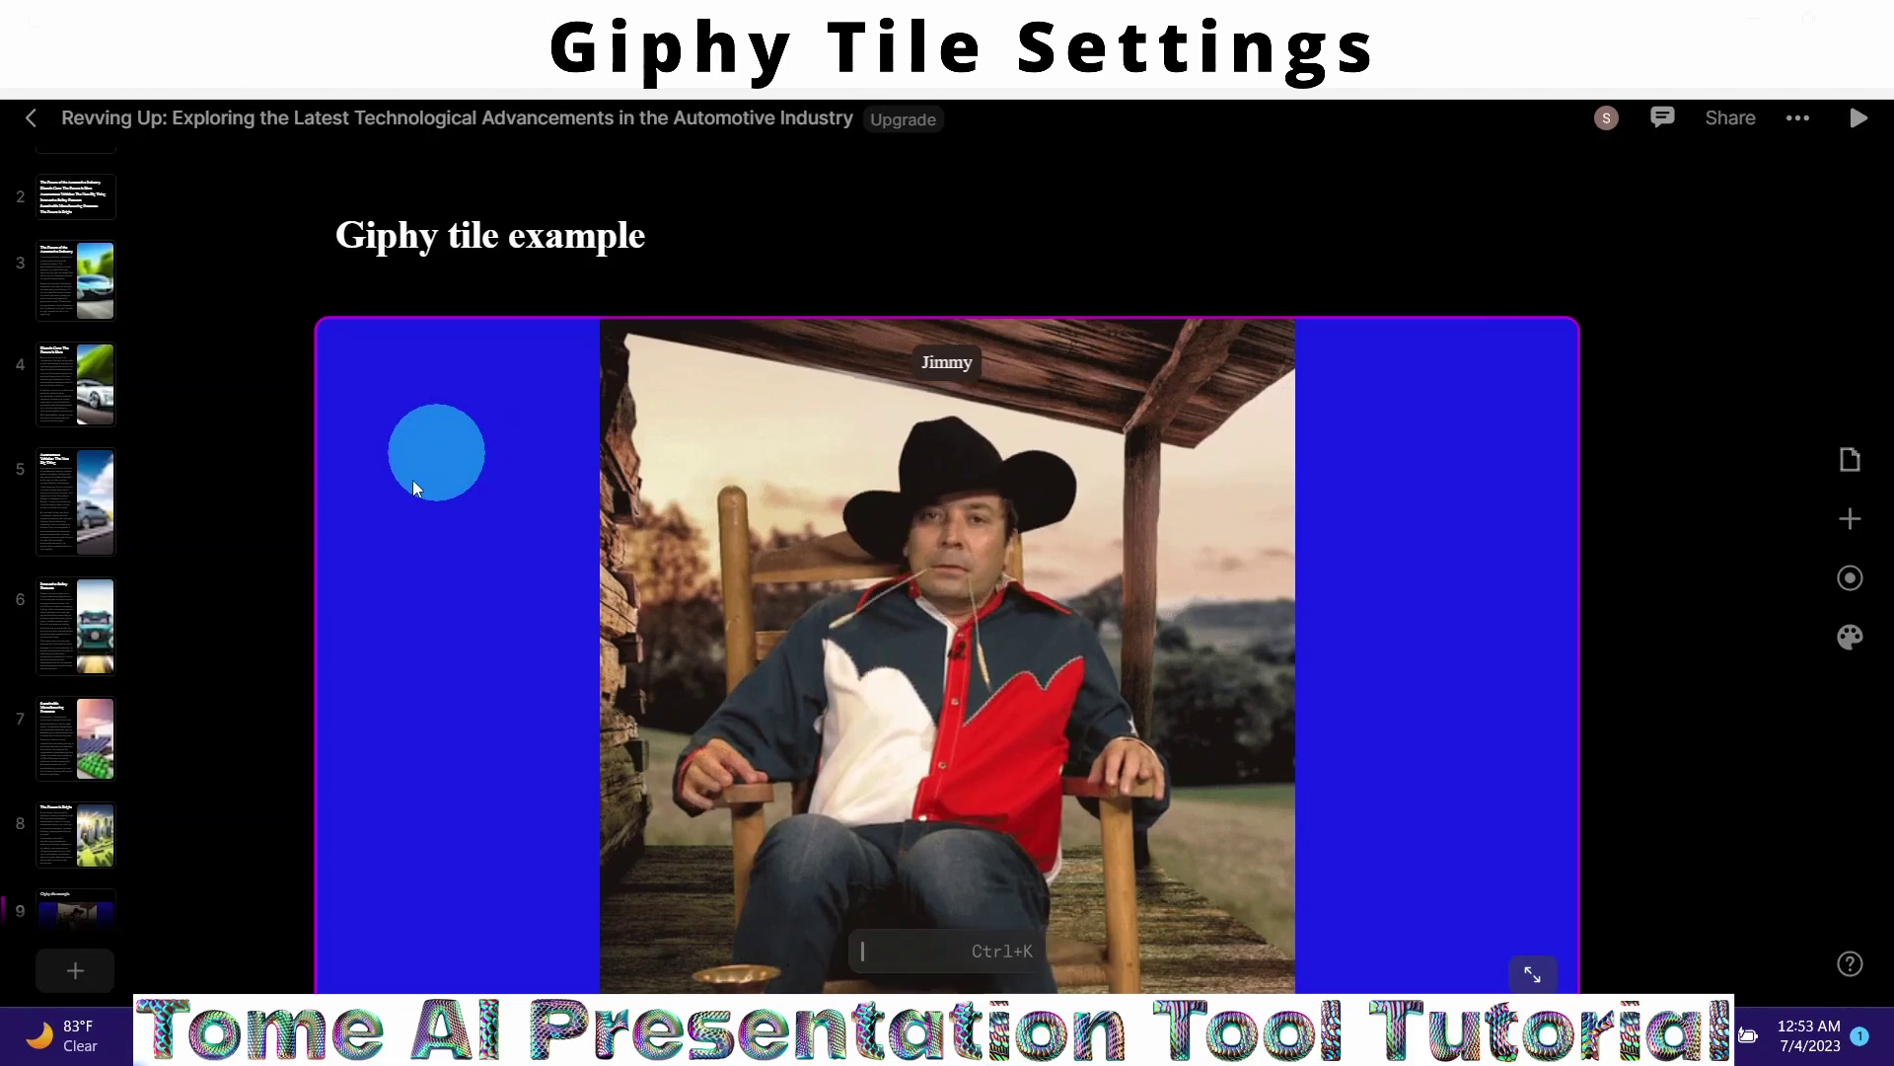
pyautogui.click(75, 970)
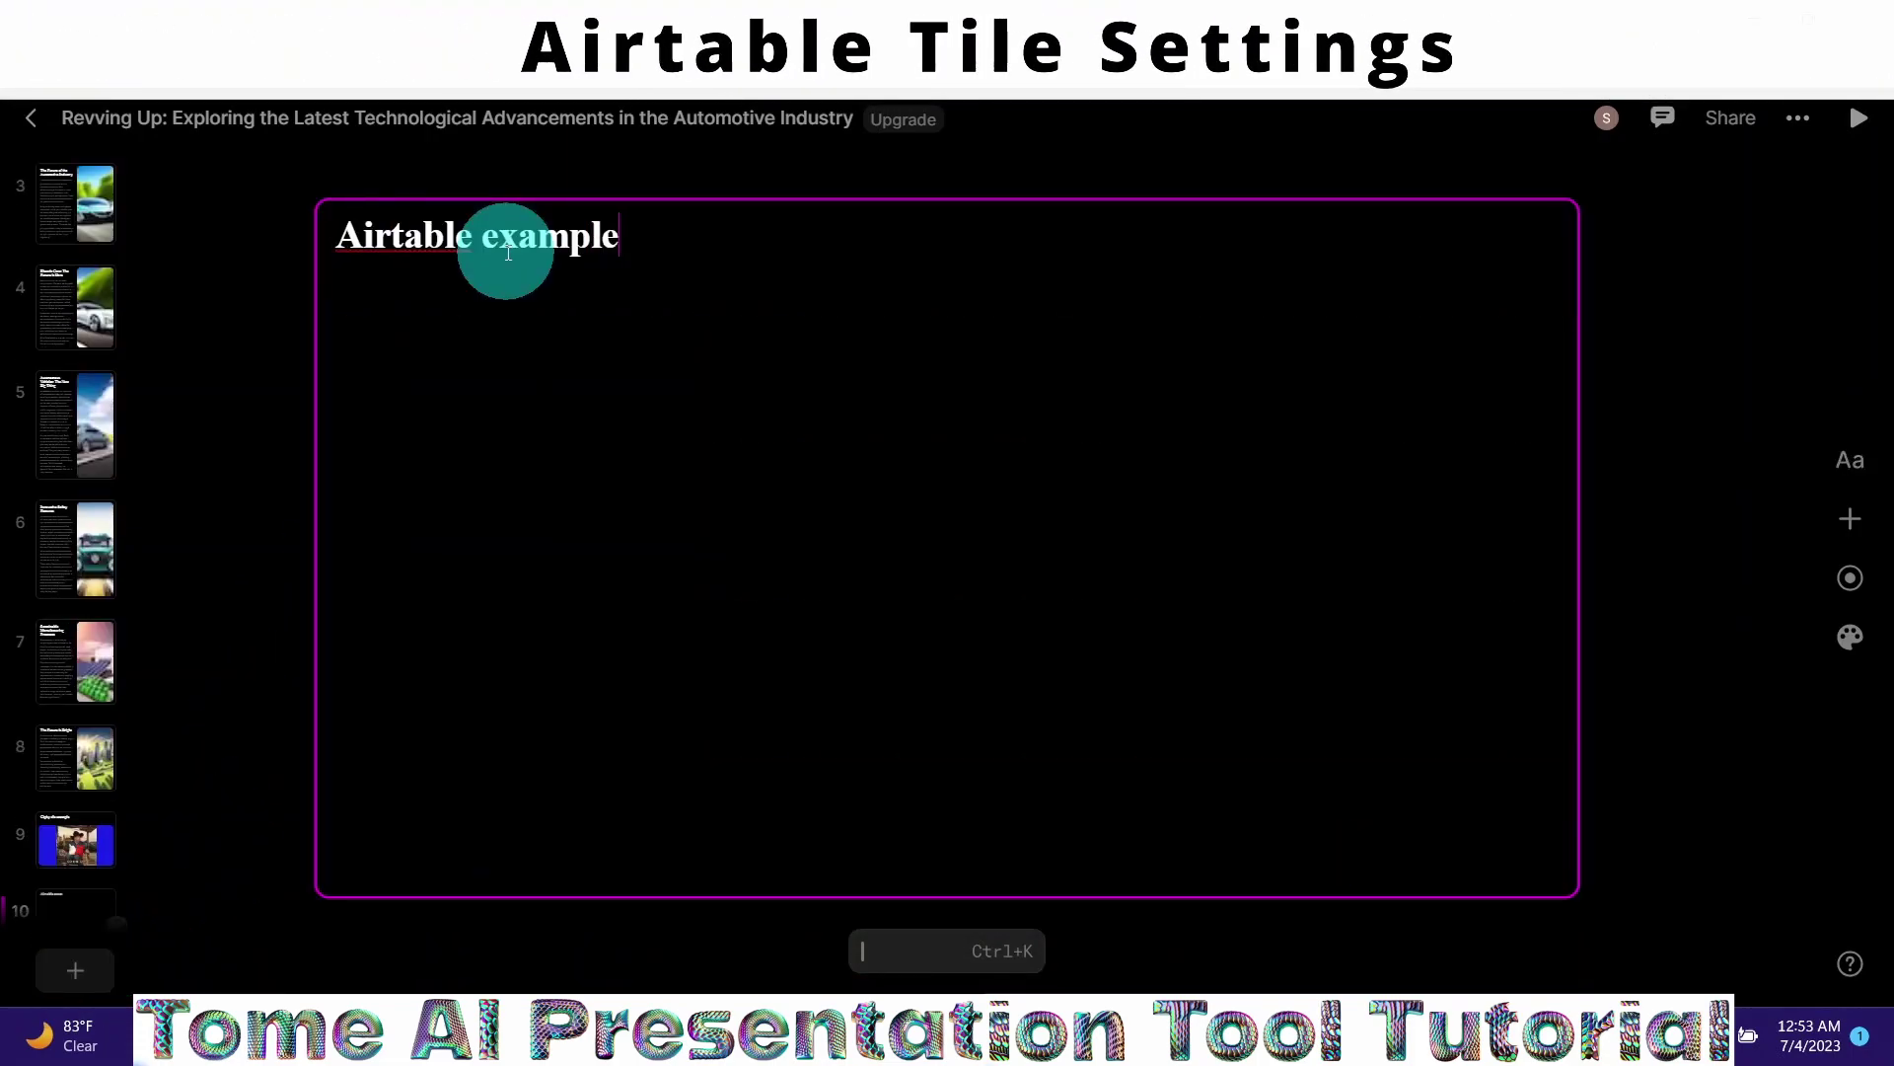
# Step: Drag an Airtable tile onto the 'Airtable example' page below its heading
pyautogui.click(1850, 518)
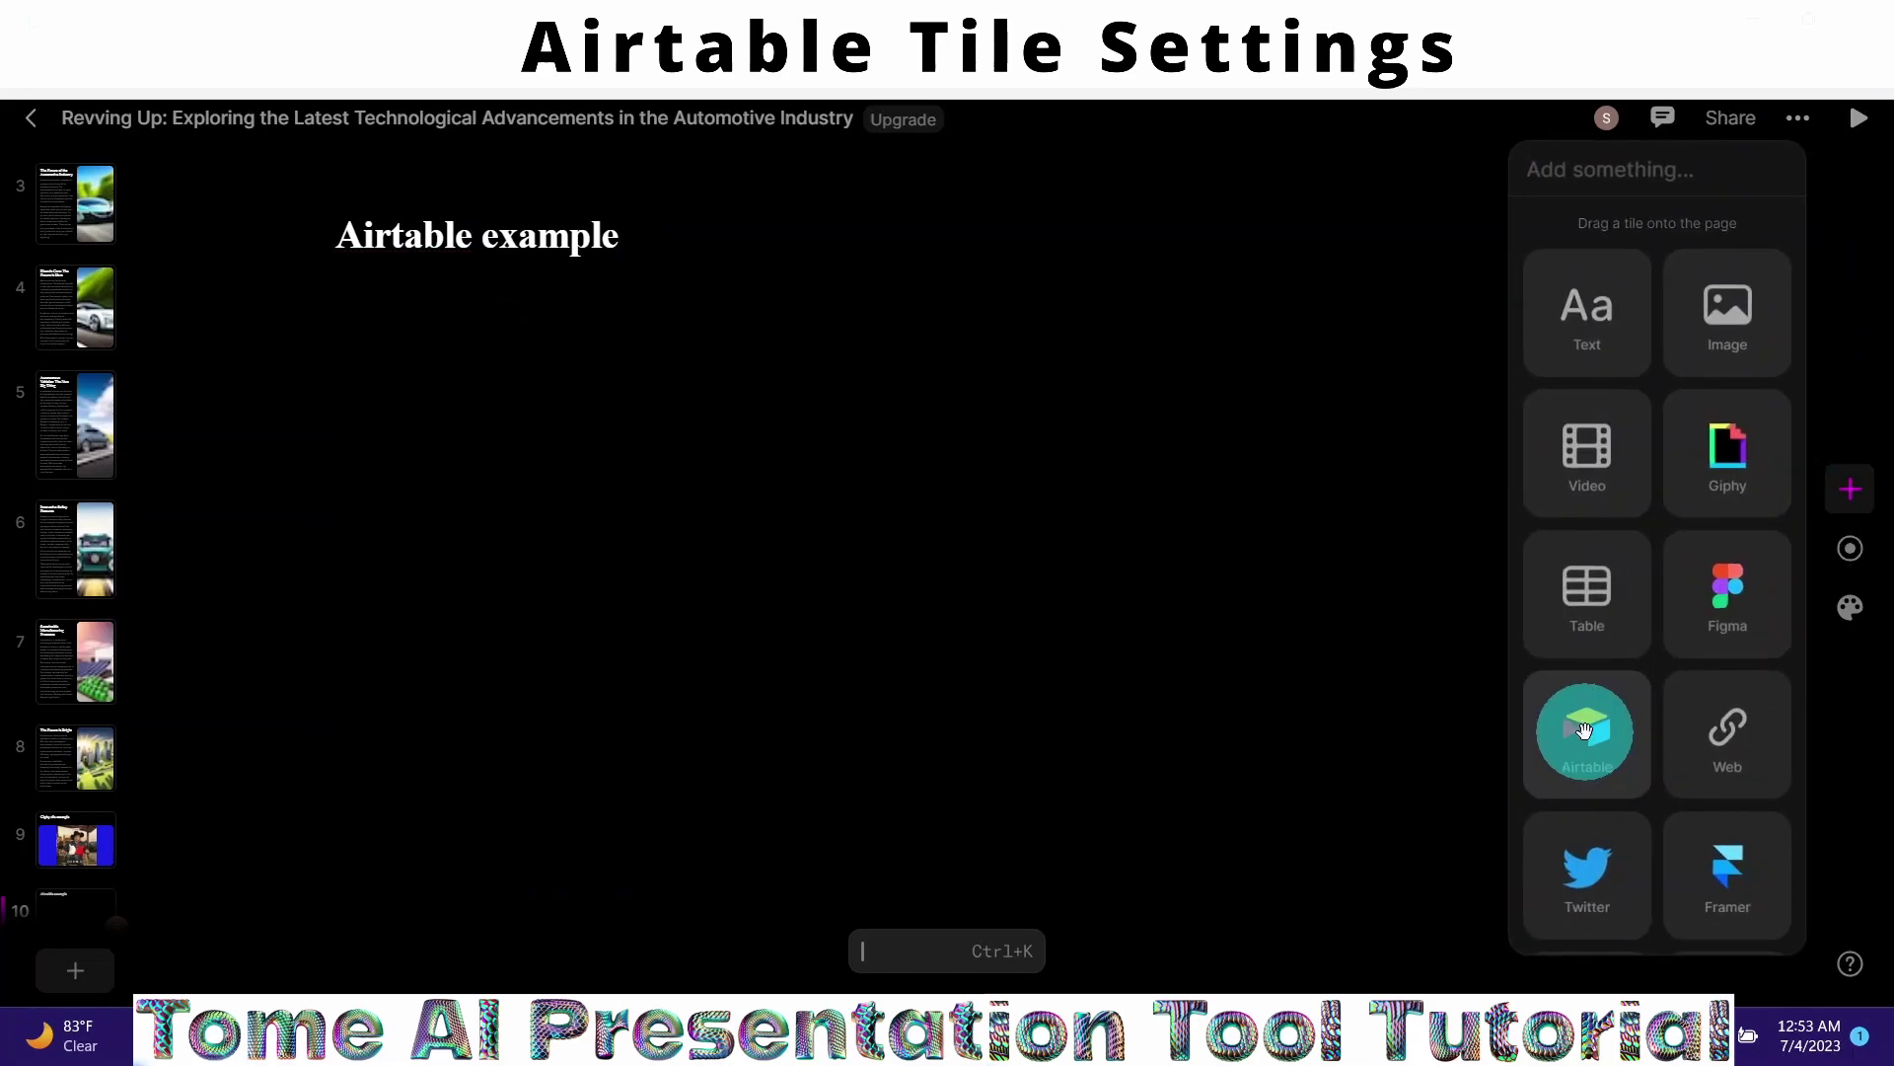
pyautogui.moveTo(1585, 730); pyautogui.dragTo(805, 856)
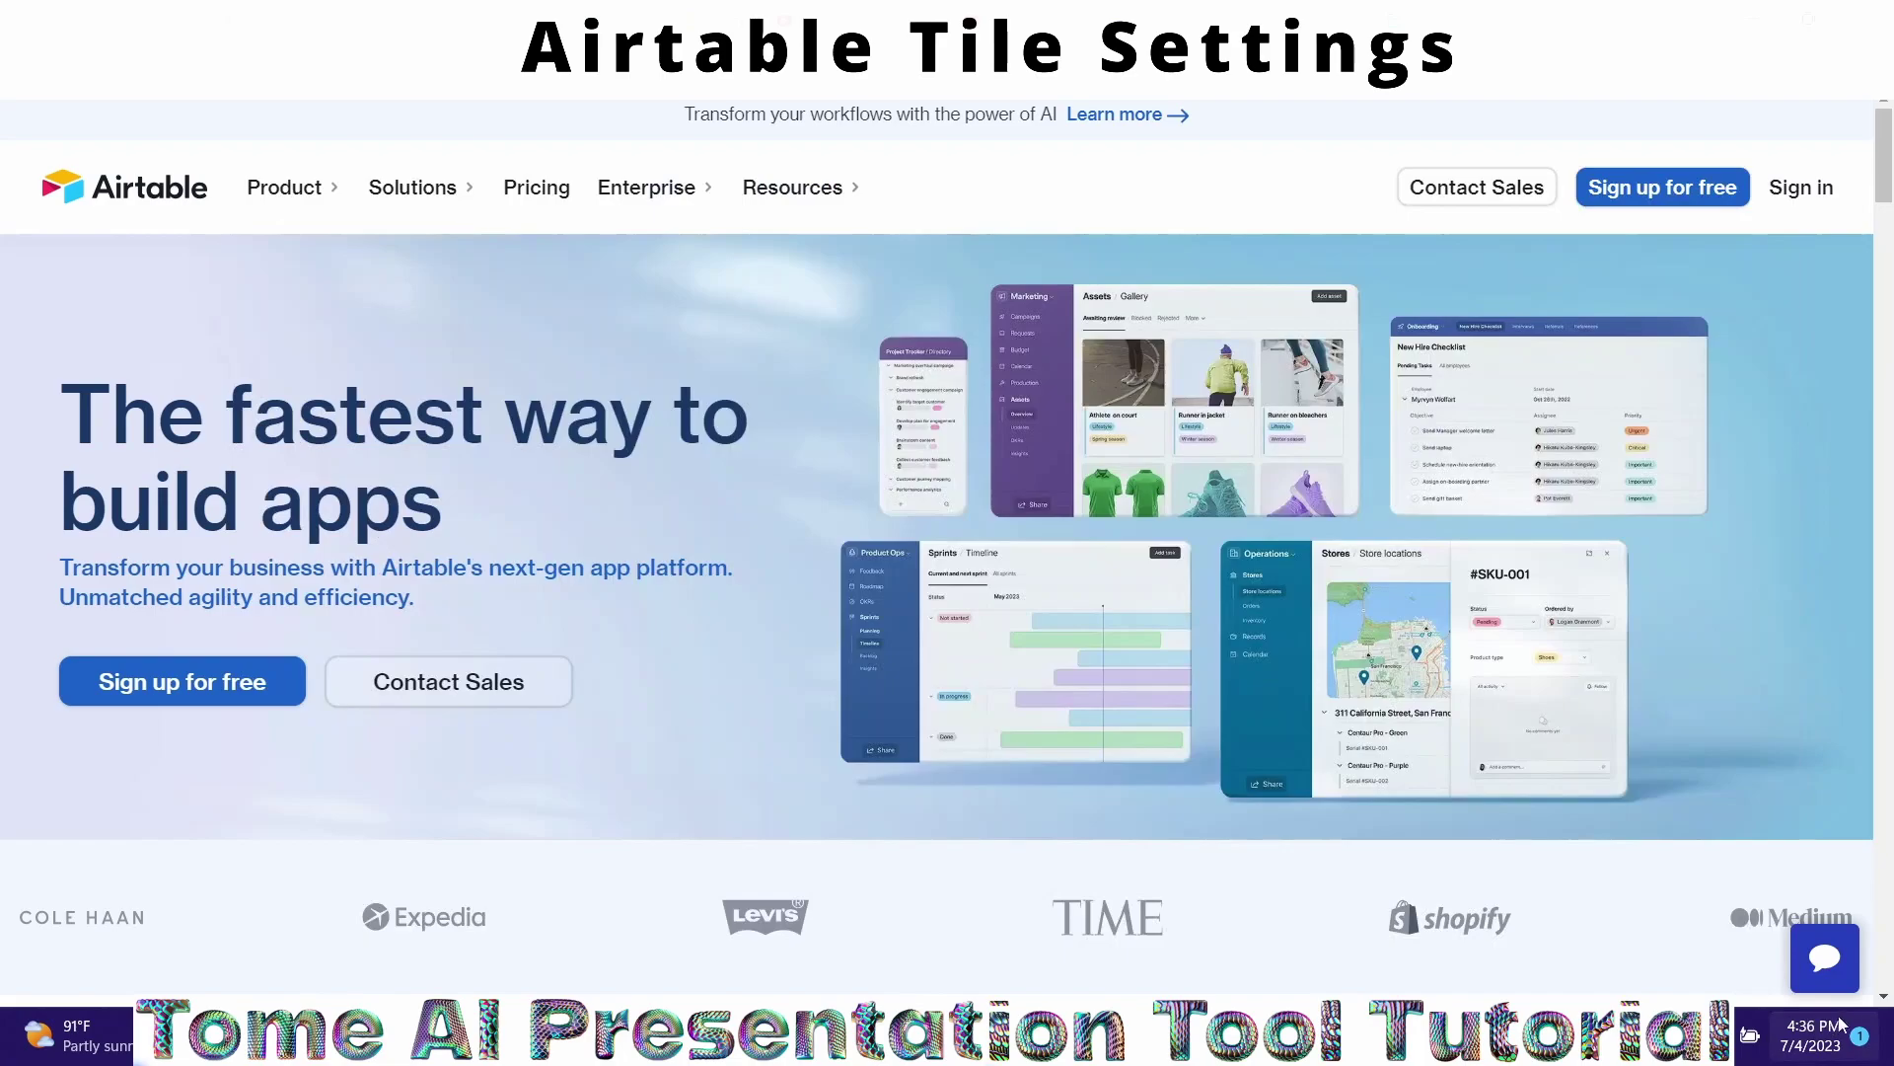
# Step: Scroll down the Airtable homepage to reach and open the Project tracker base
pyautogui.scroll(-8, 1884, 998)
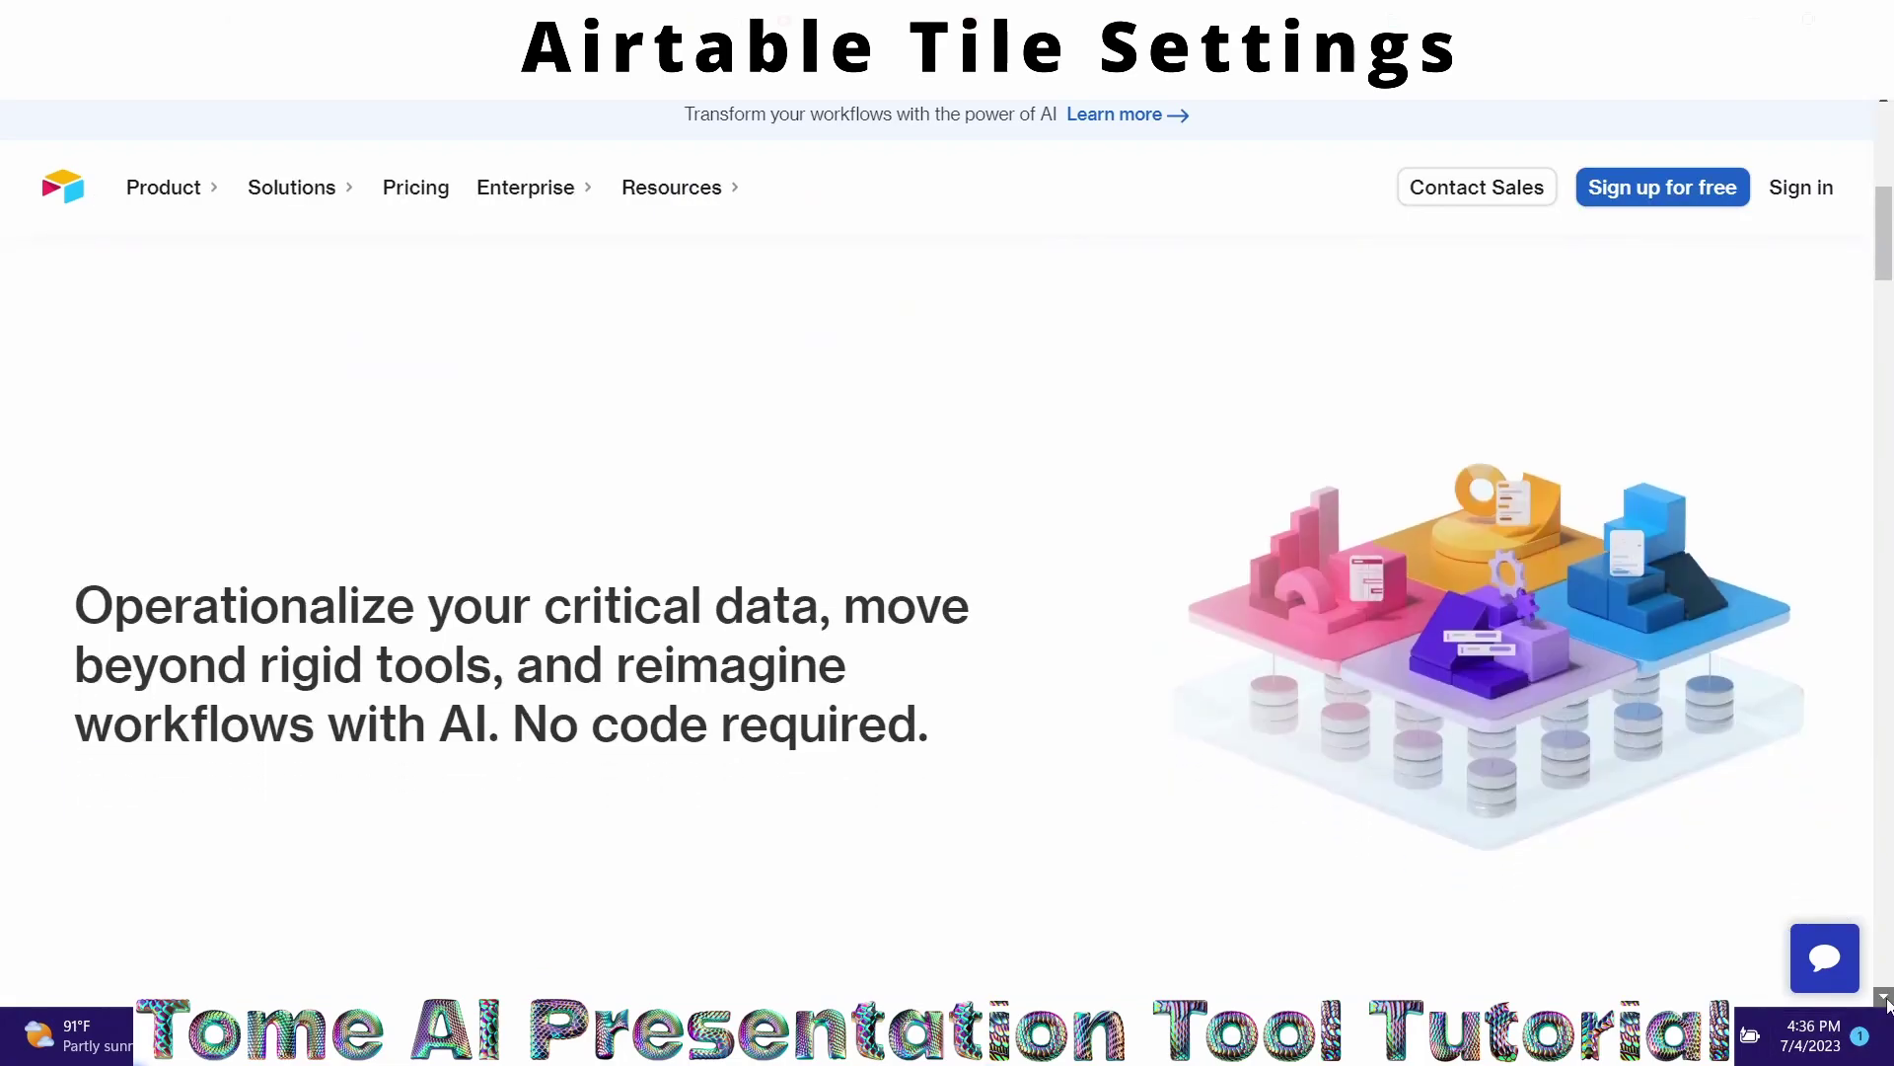
pyautogui.scroll(-7, 1885, 998)
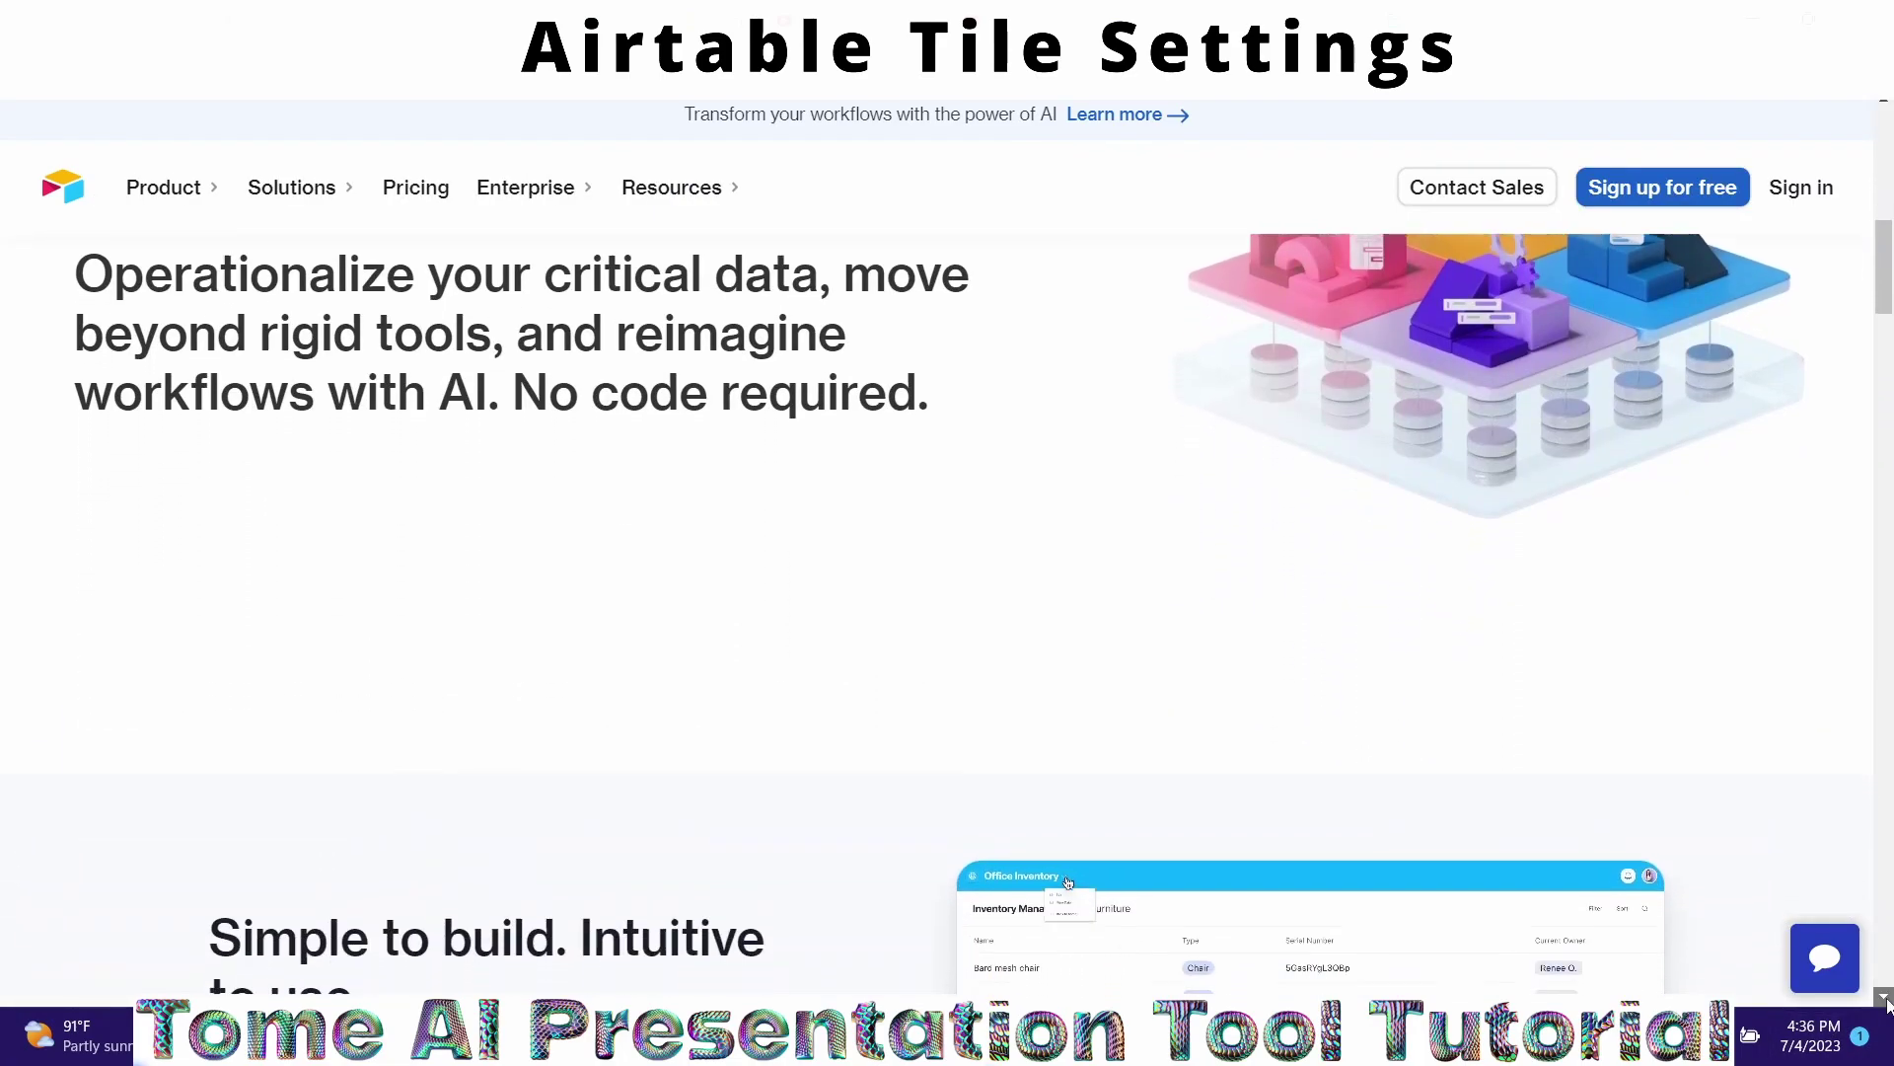
pyautogui.scroll(-5, 1887, 1003)
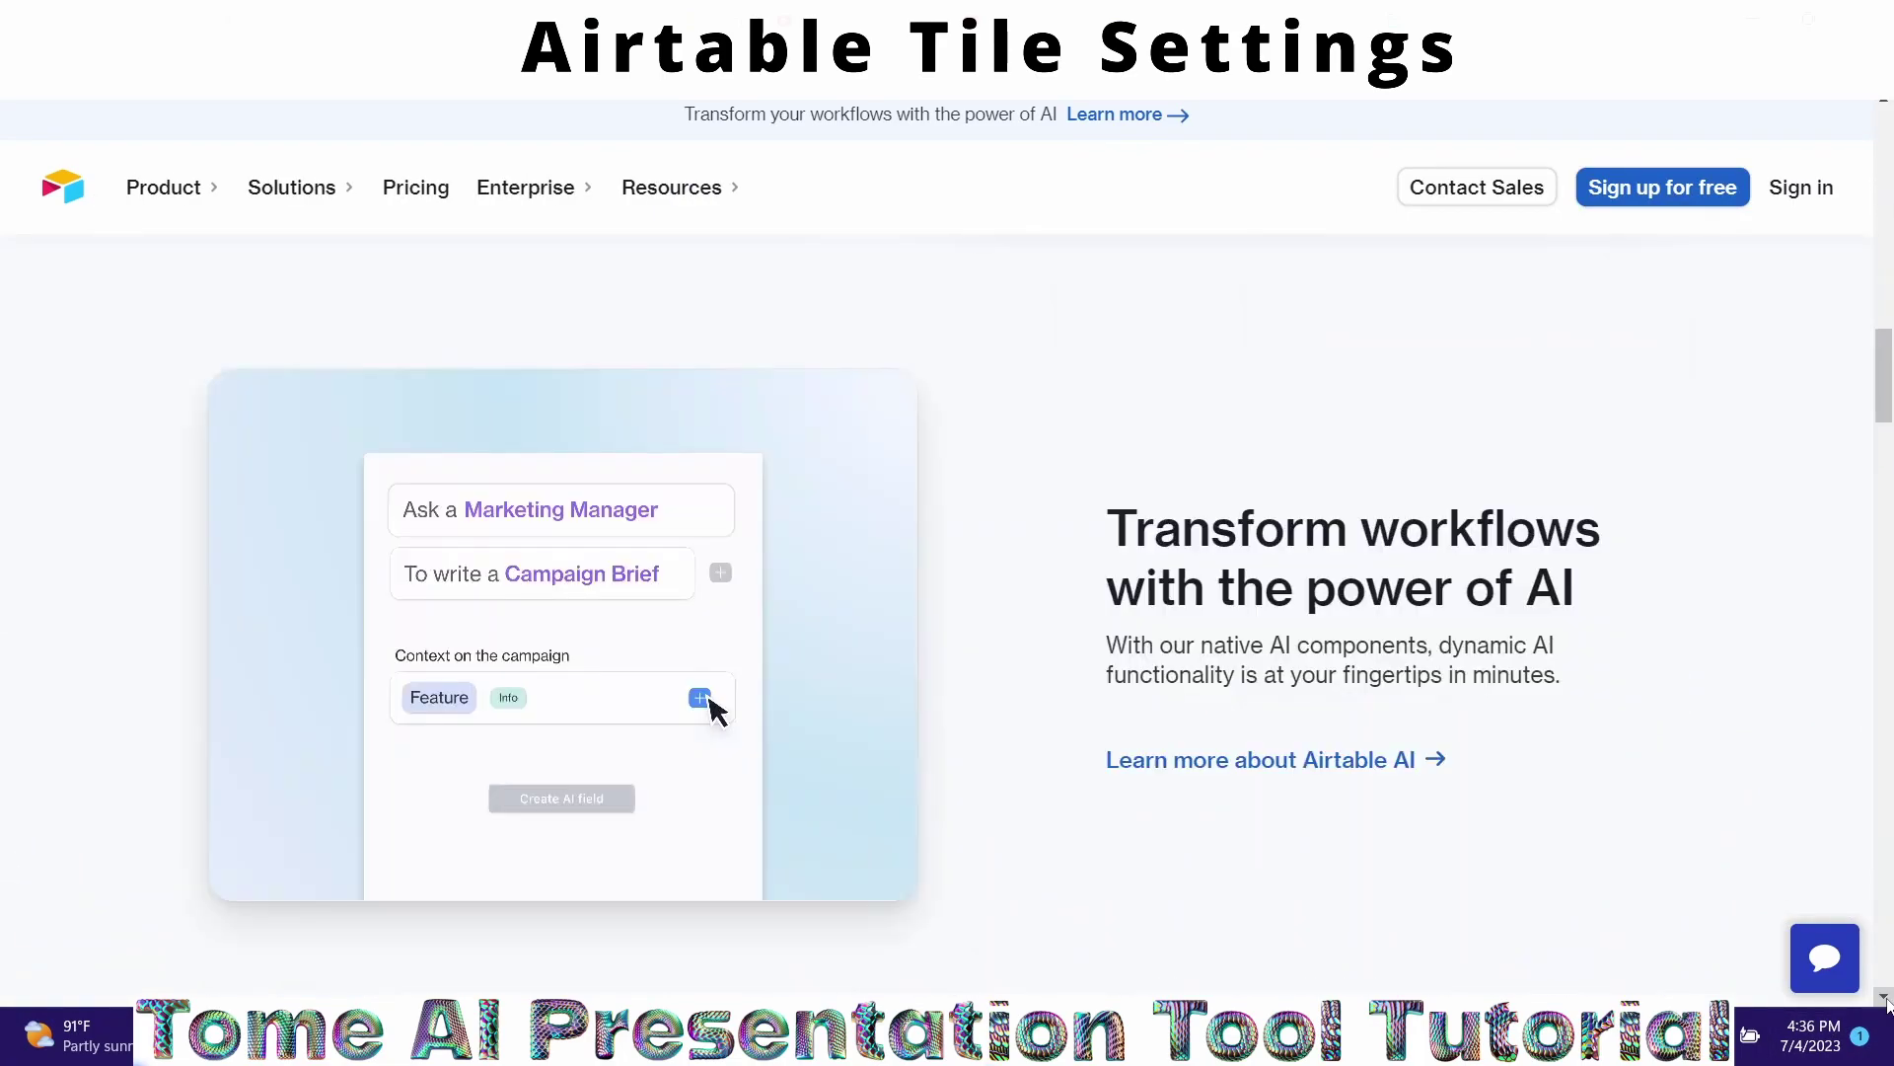
pyautogui.scroll(-4, 1887, 1003)
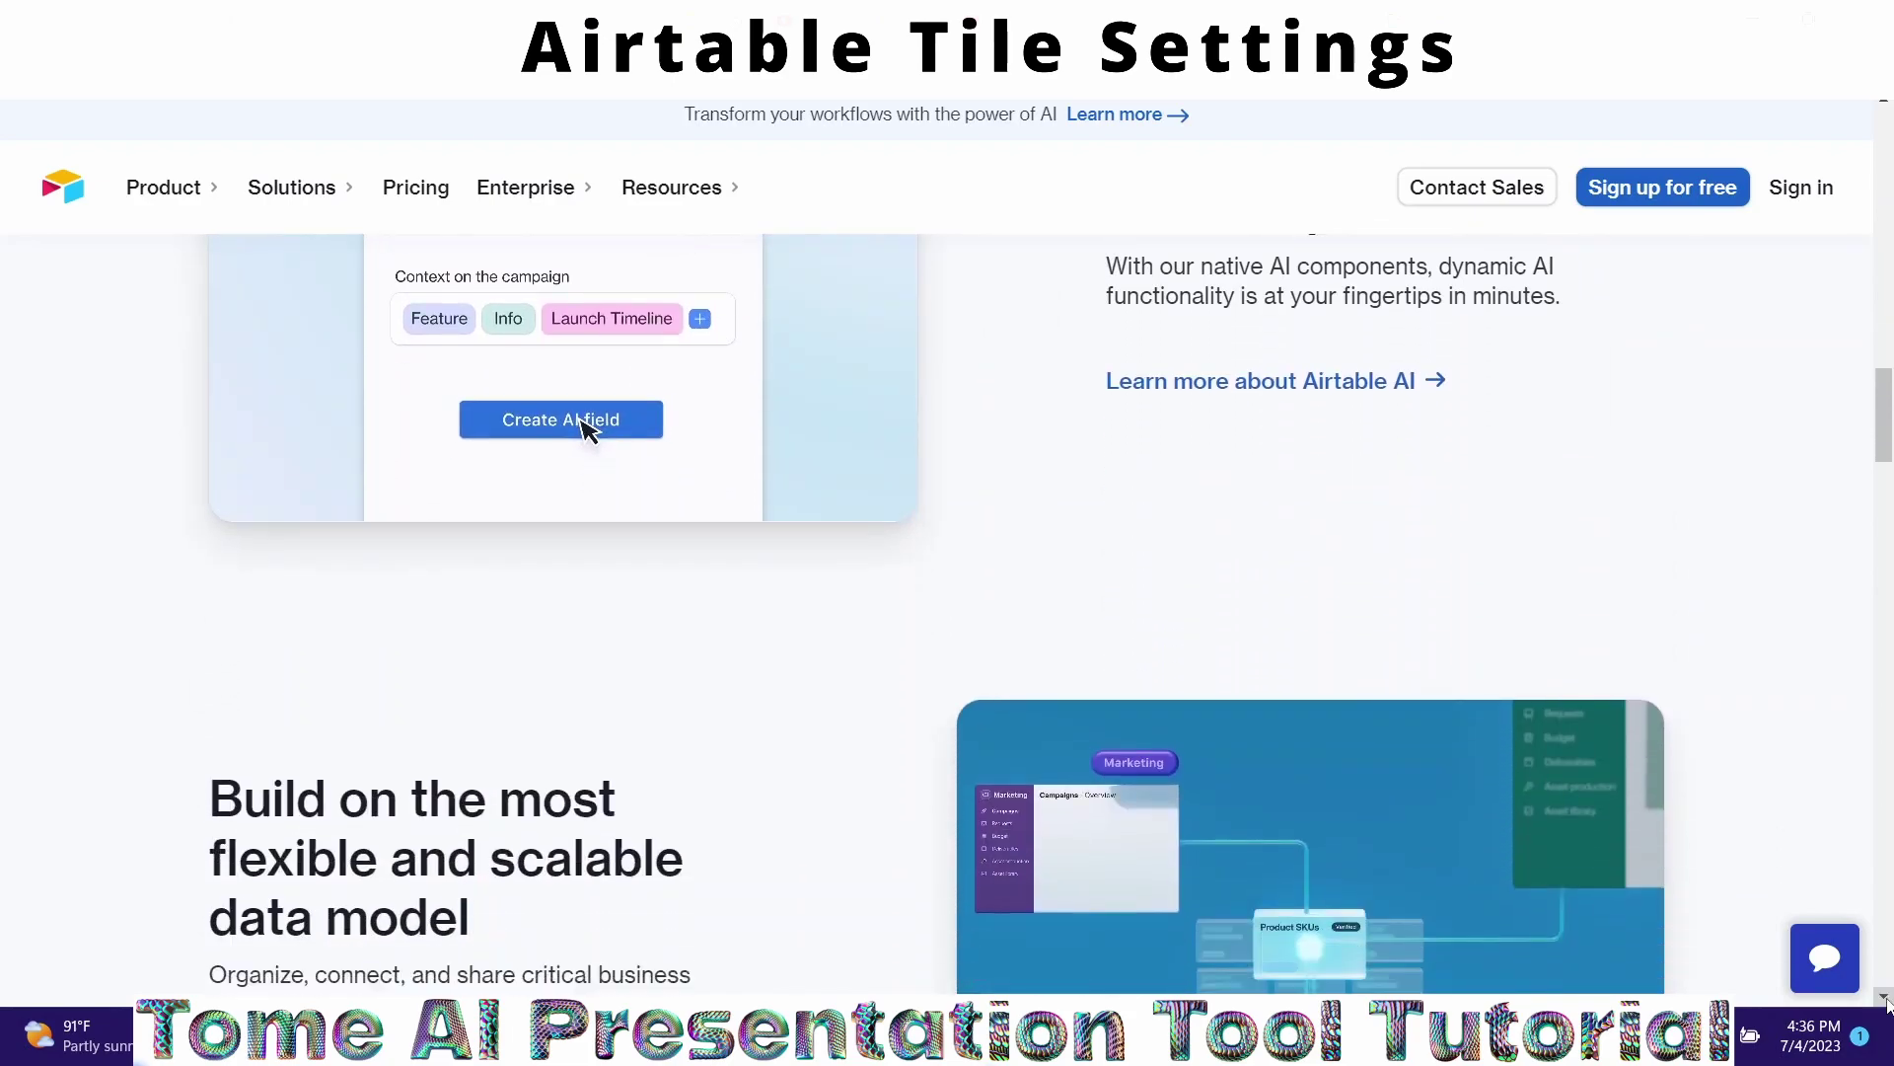
pyautogui.scroll(-2, 1887, 1002)
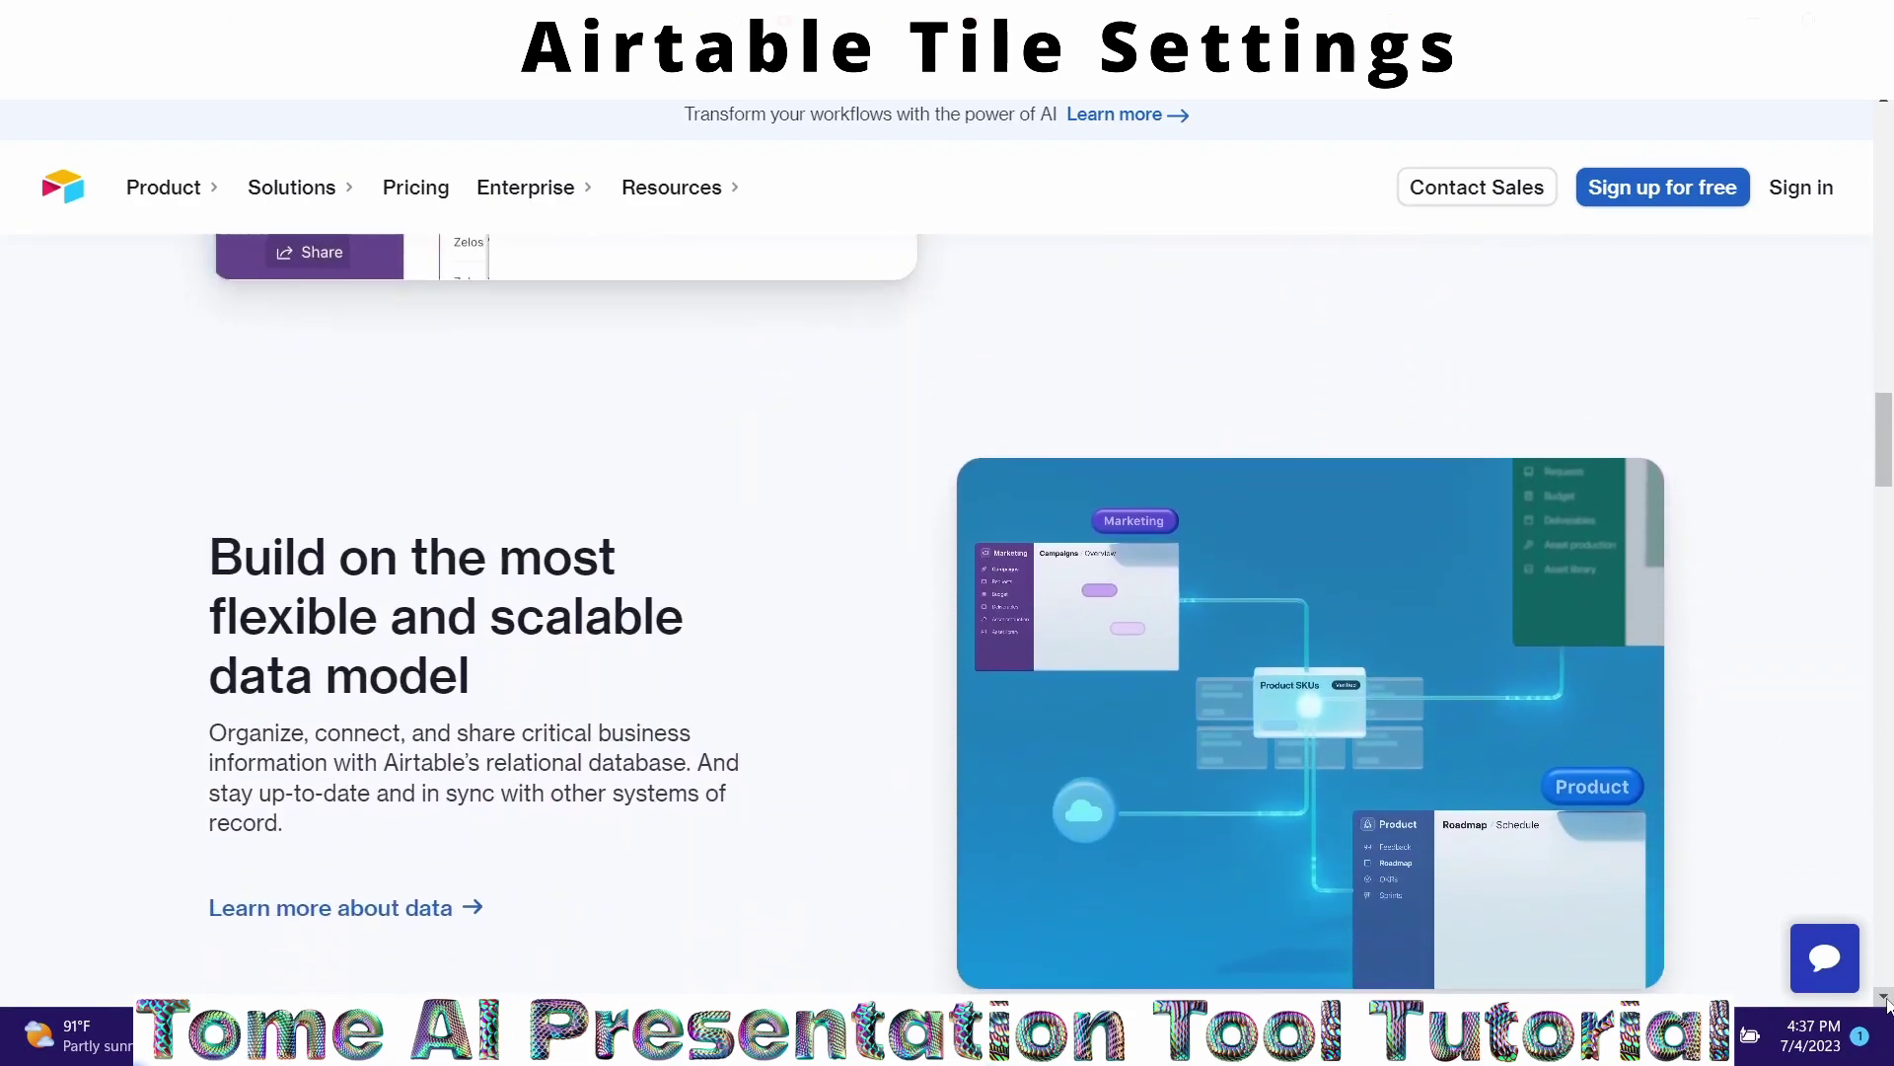
pyautogui.scroll(-5, 1887, 1002)
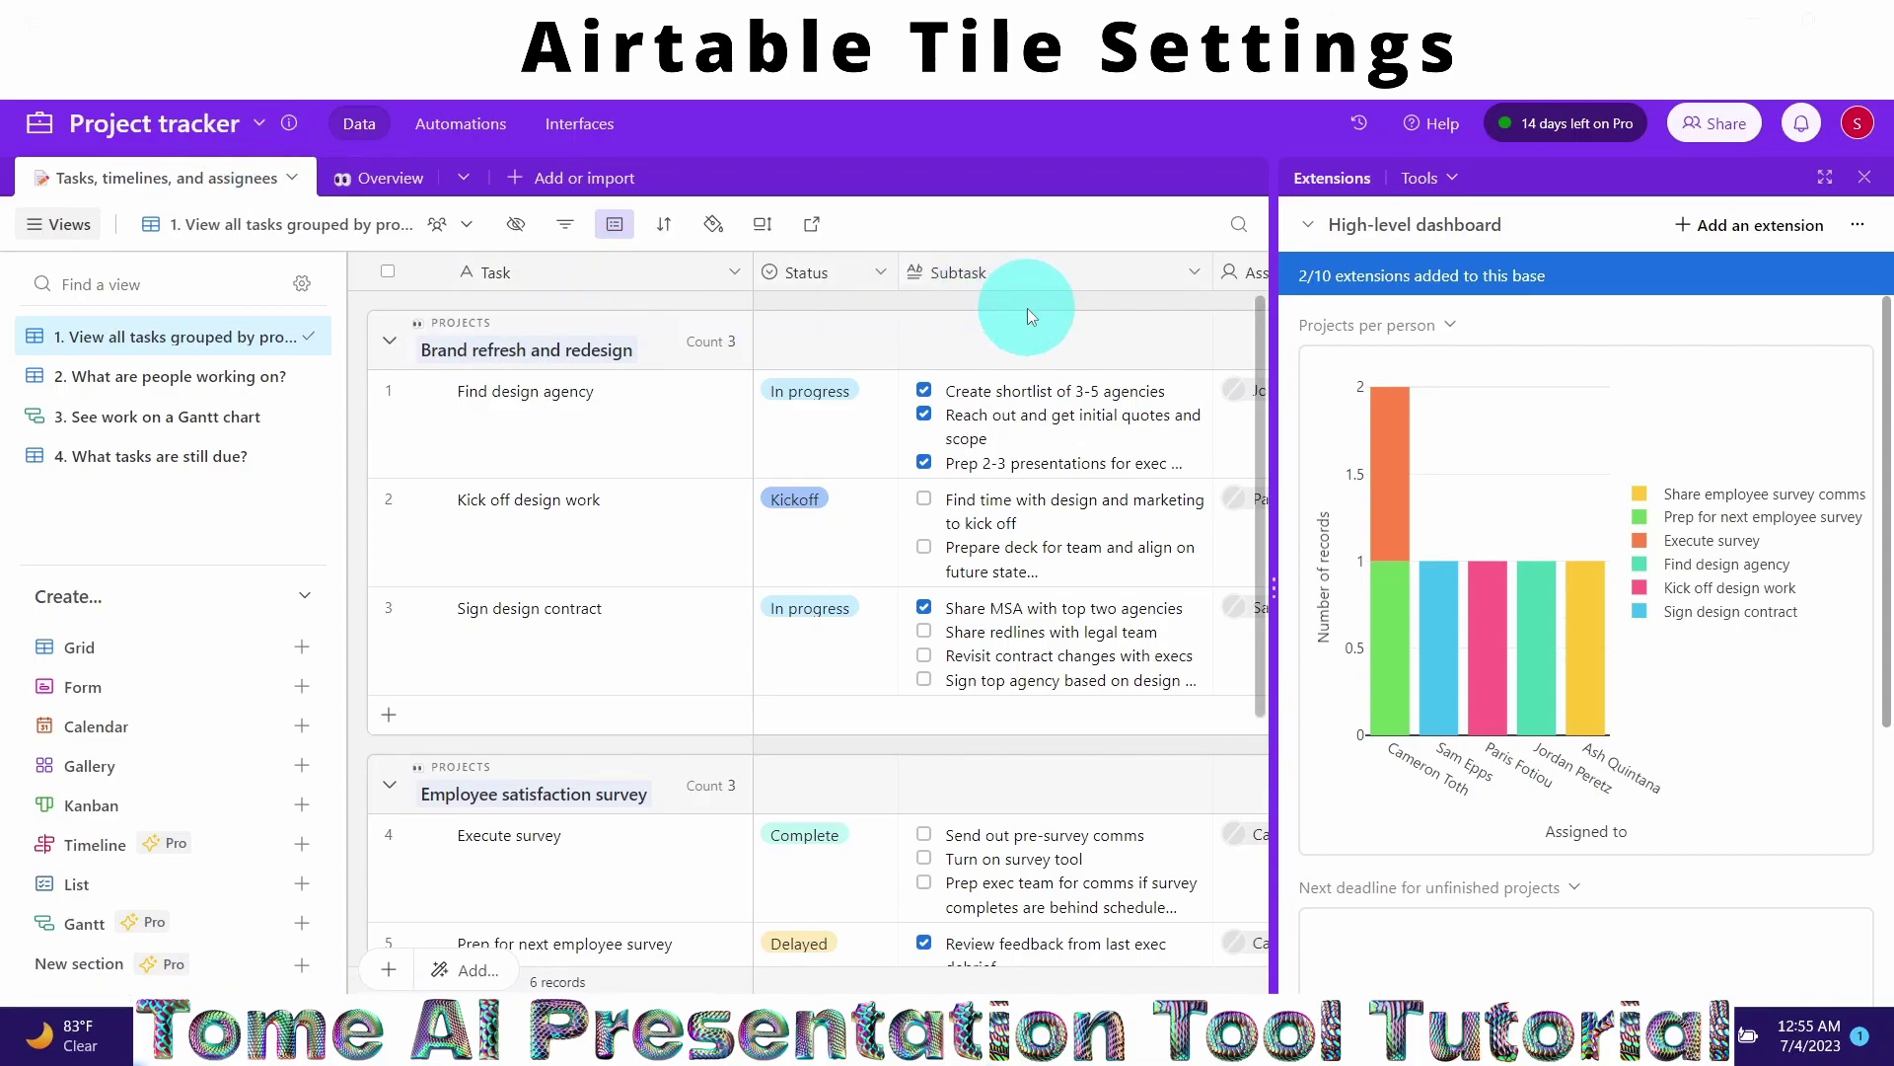
# Step: Copy the Project tracker base's public read-only share link and return to Tome
pyautogui.click(1698, 130)
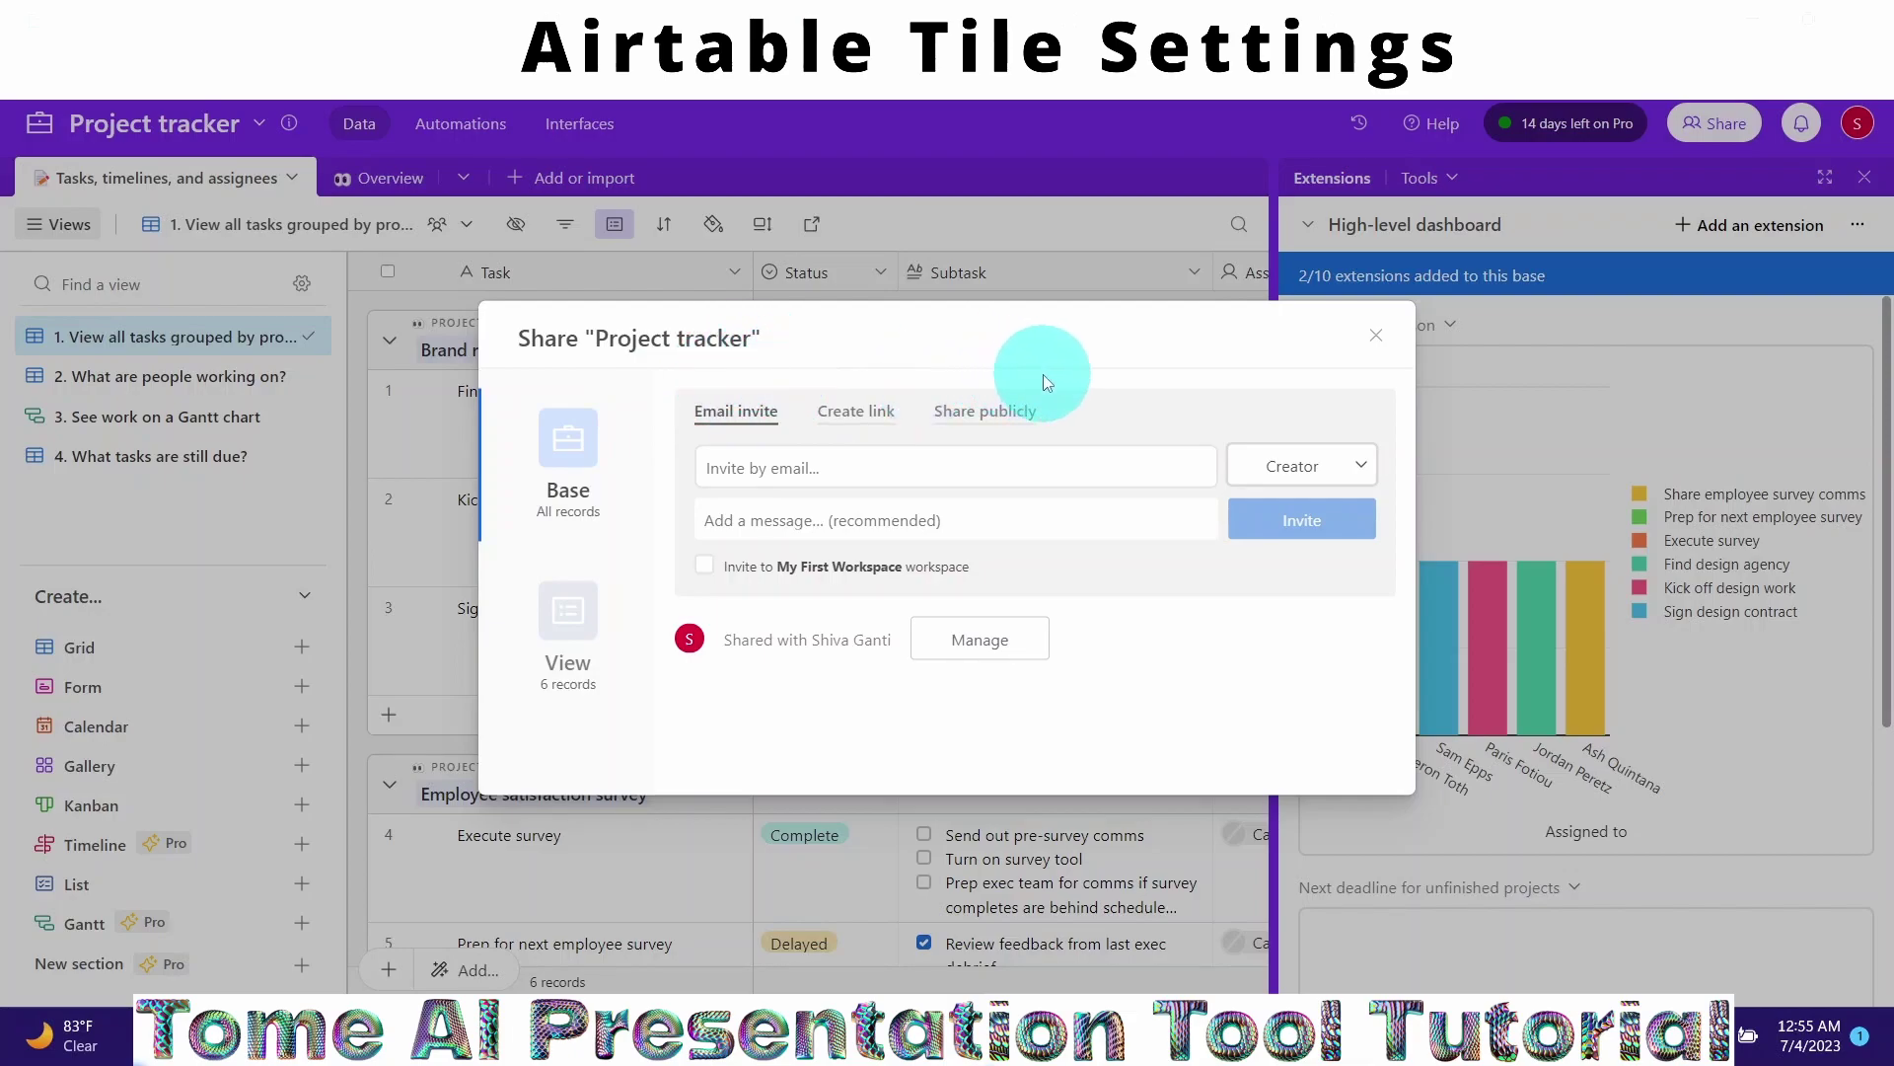
pyautogui.click(968, 427)
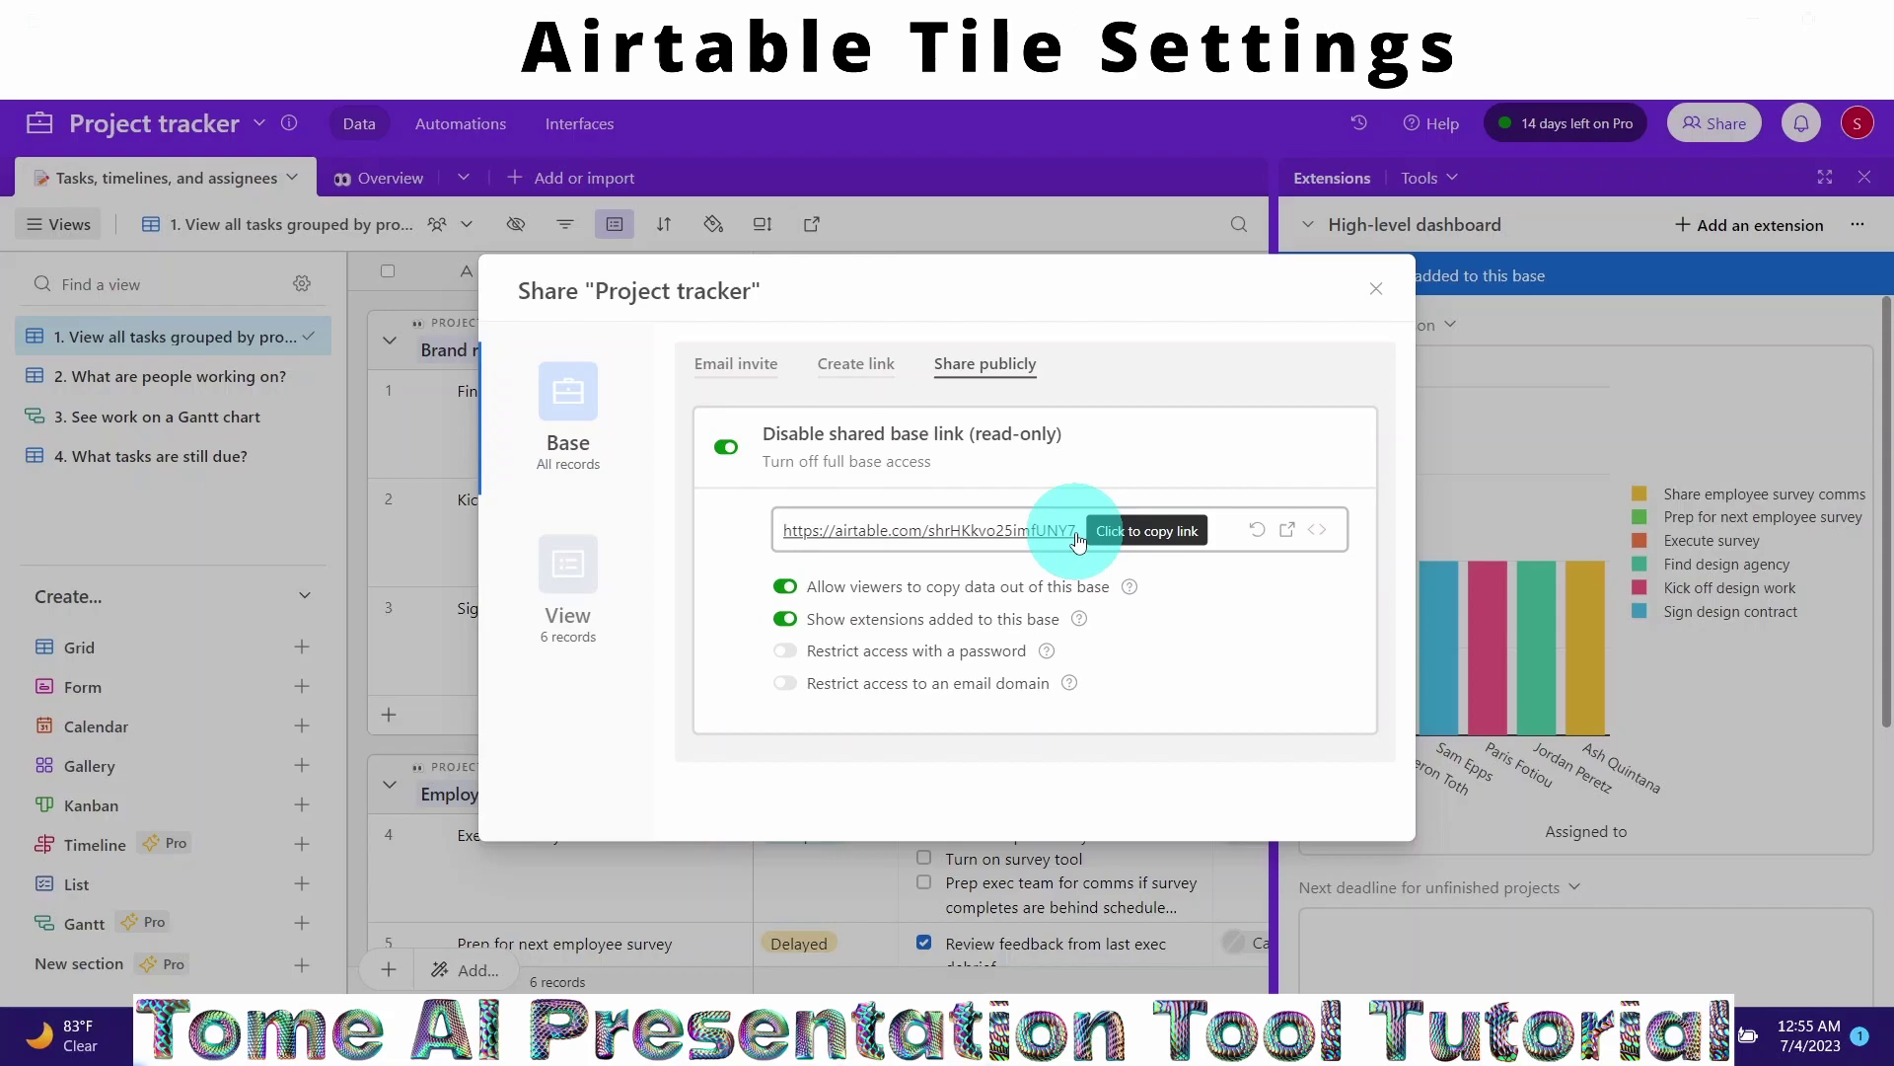
pyautogui.click(931, 541)
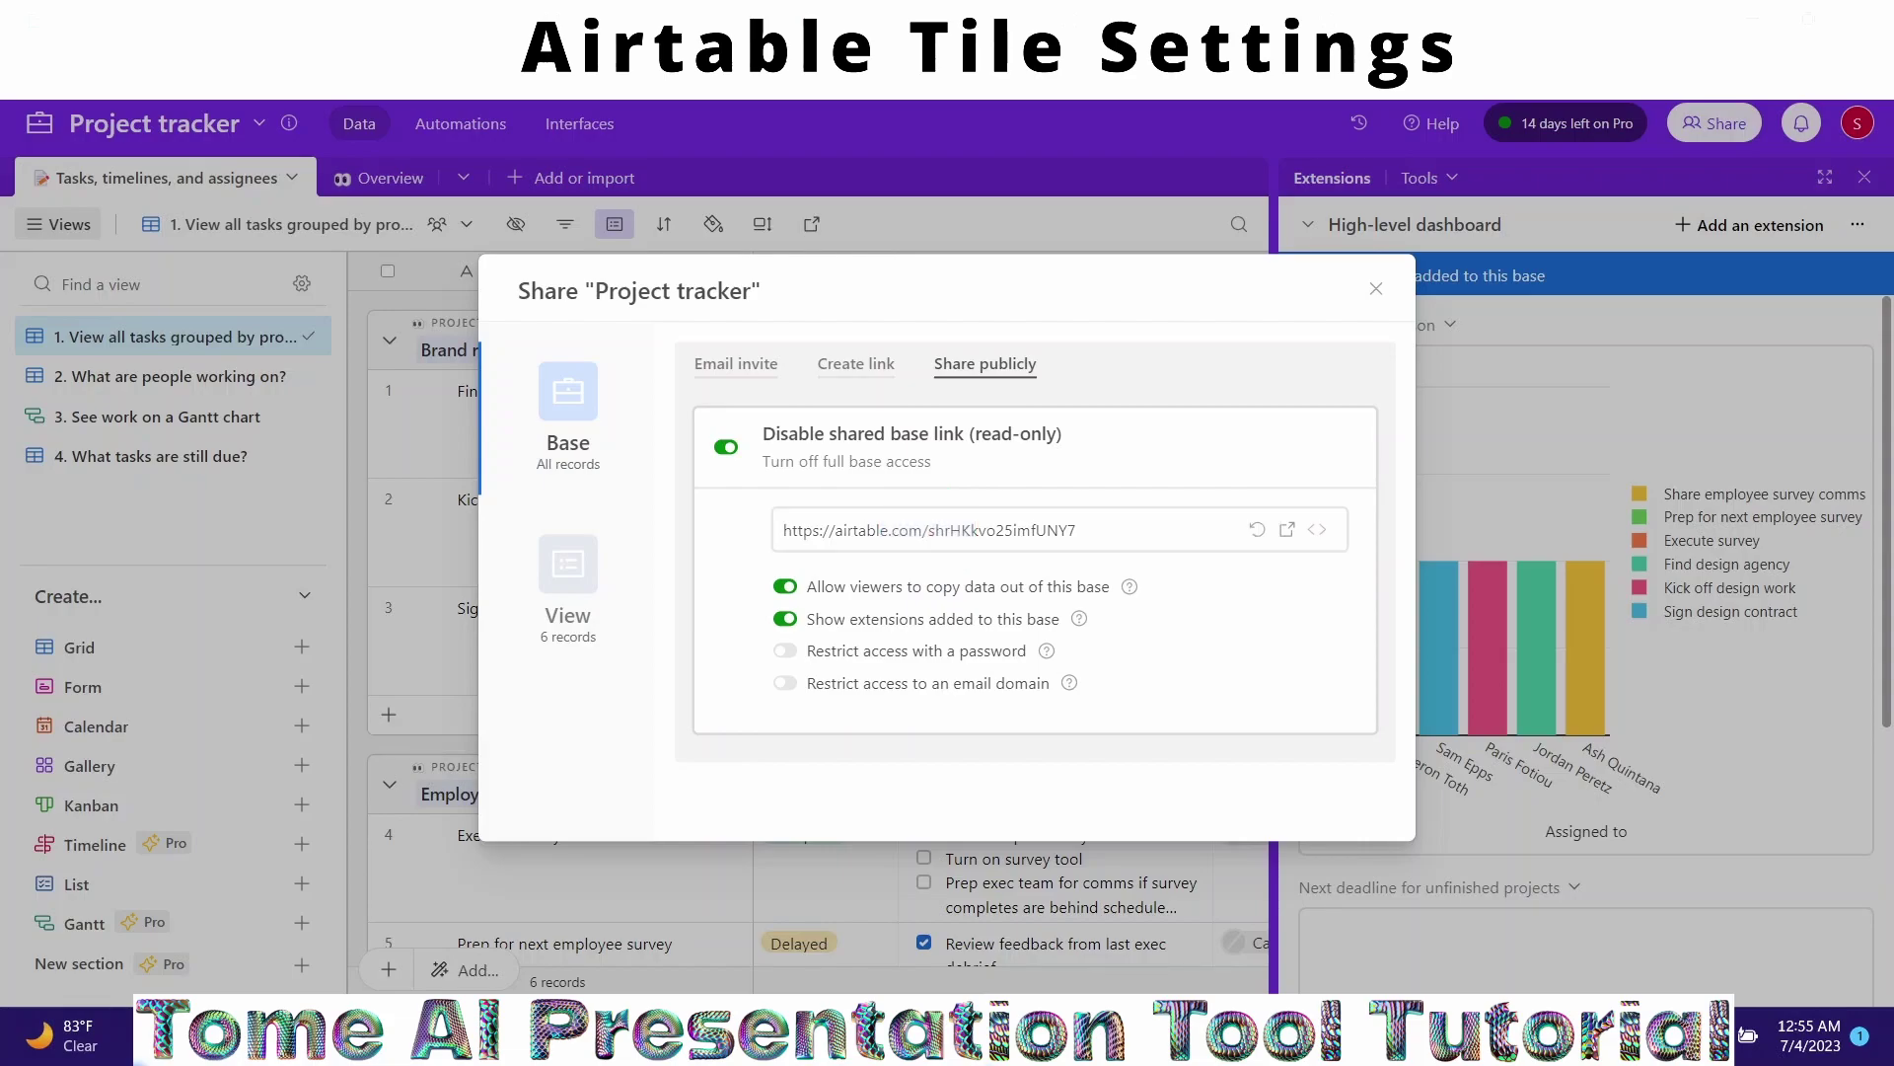
pyautogui.hotkey('alt', 'Tab')
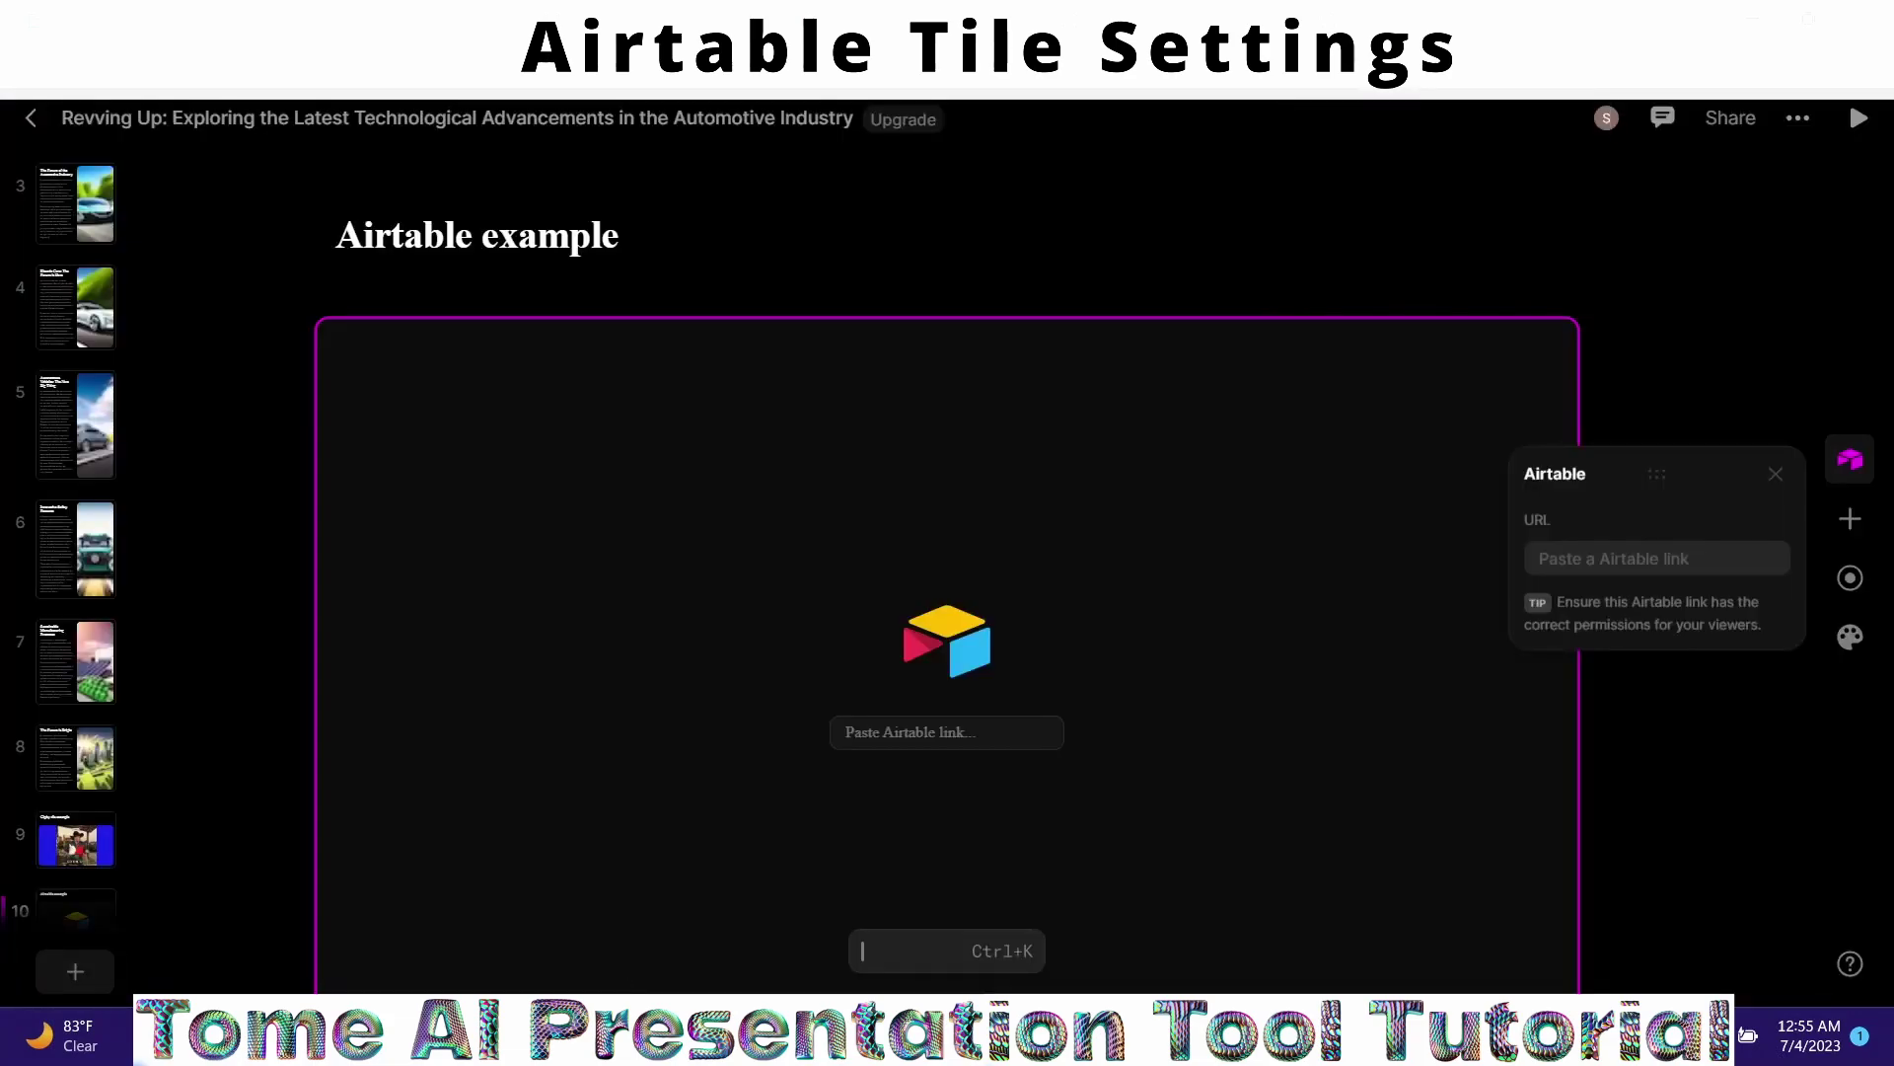
# Step: Paste the Project tracker share link into the Airtable tile's URL field and confirm it
pyautogui.click(1550, 549)
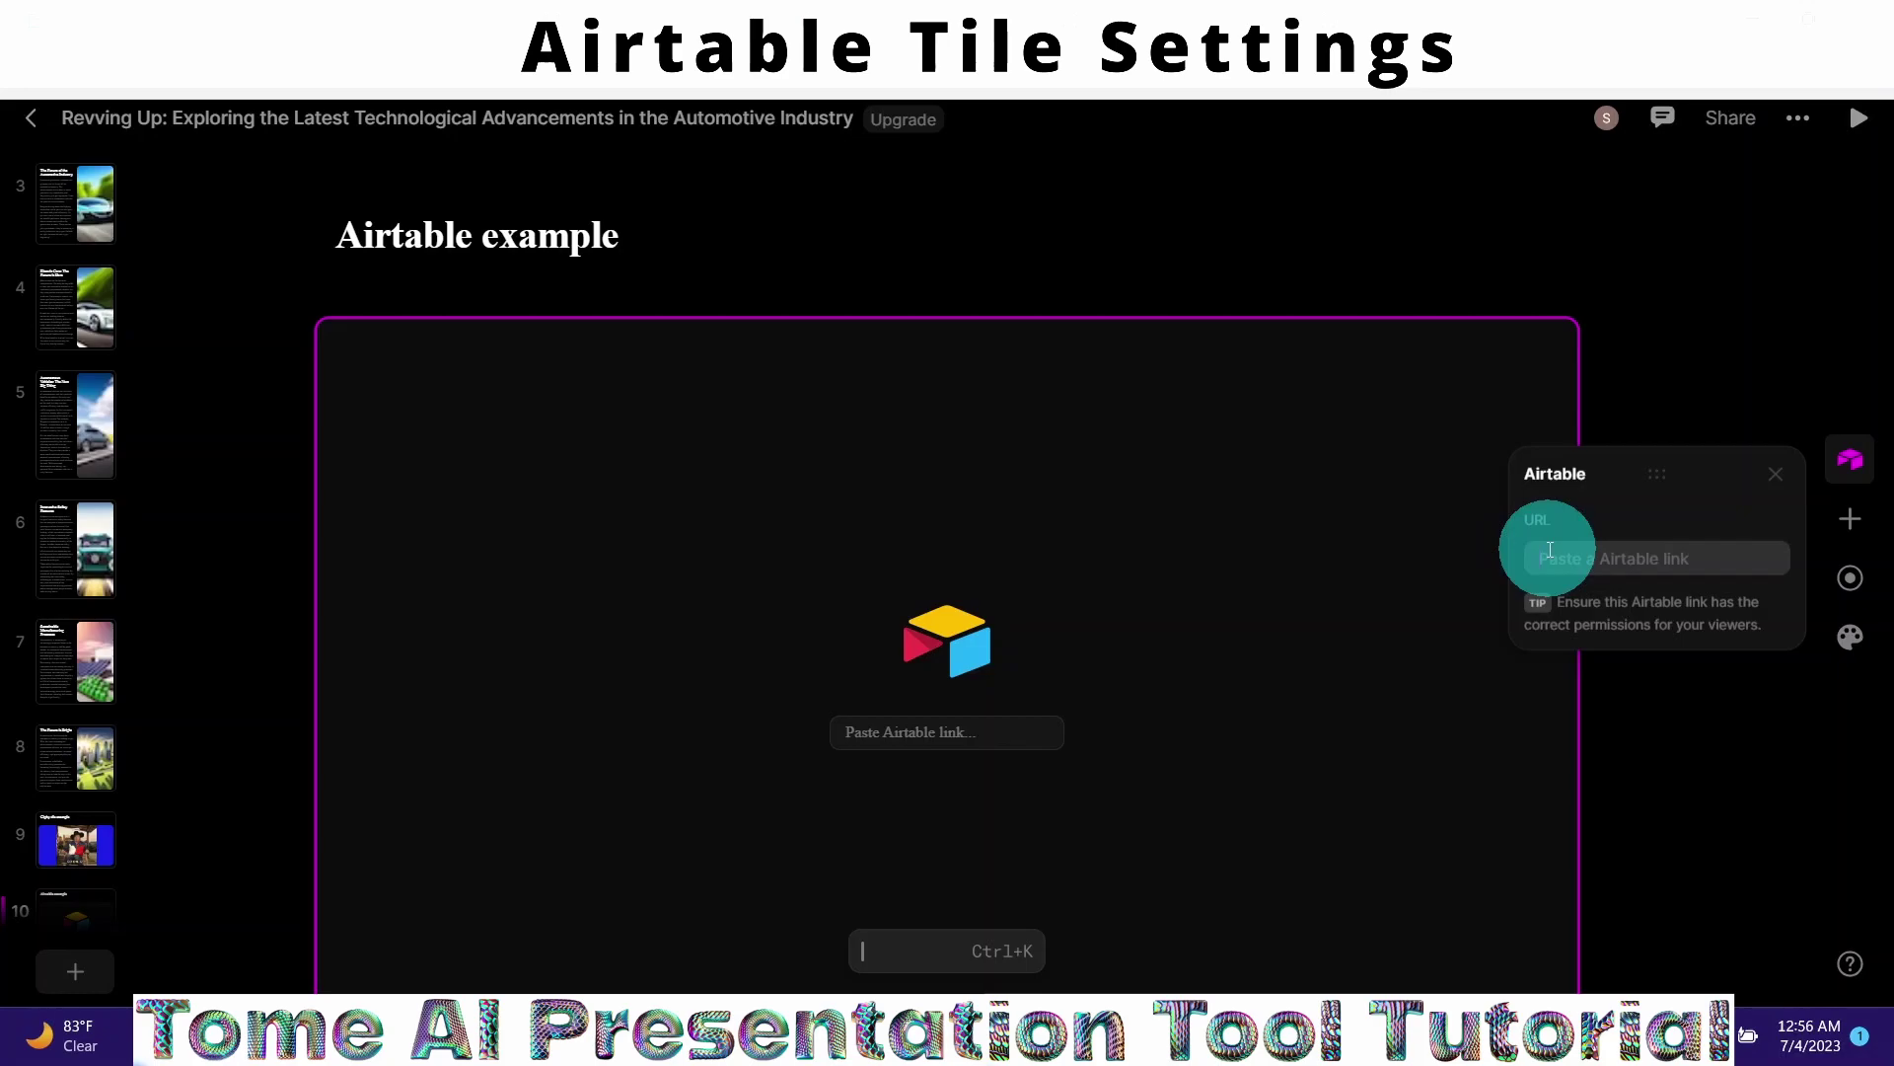
pyautogui.hotkey('ctrl', 'v')
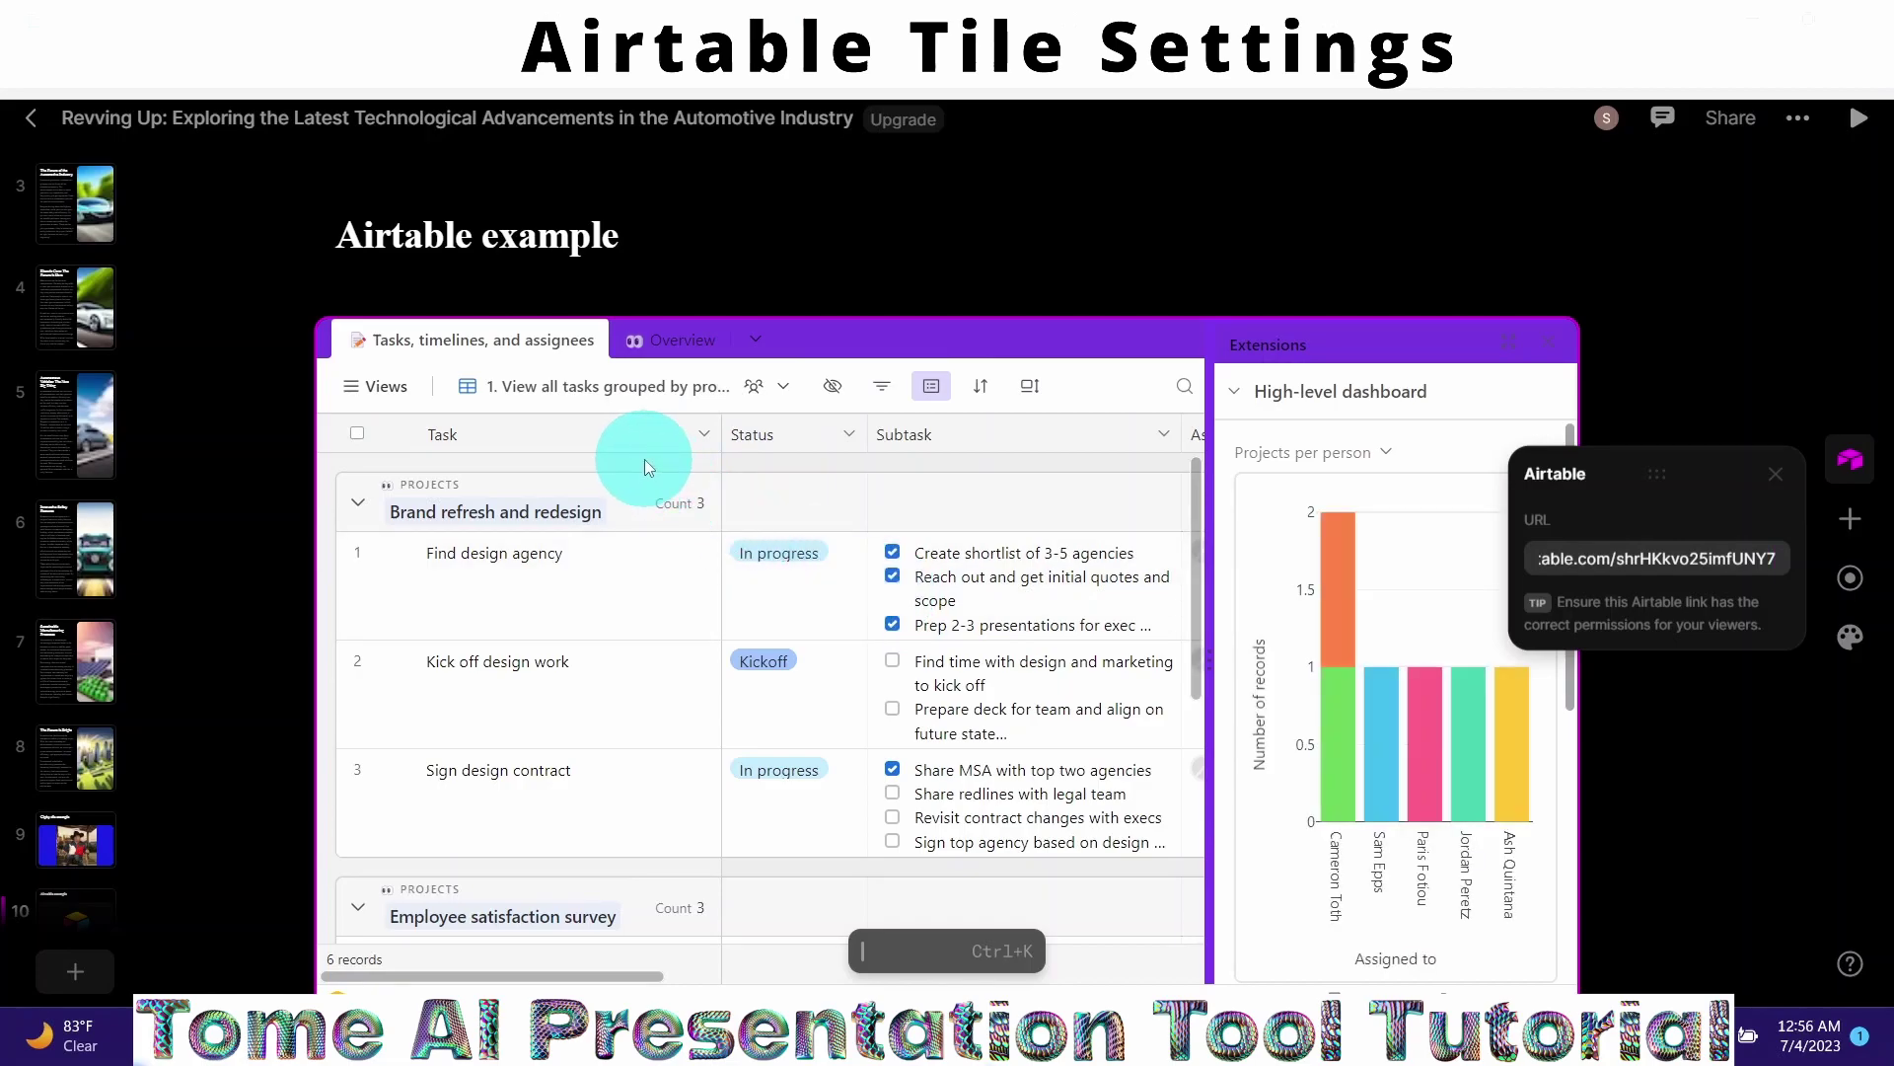
pyautogui.click(1610, 682)
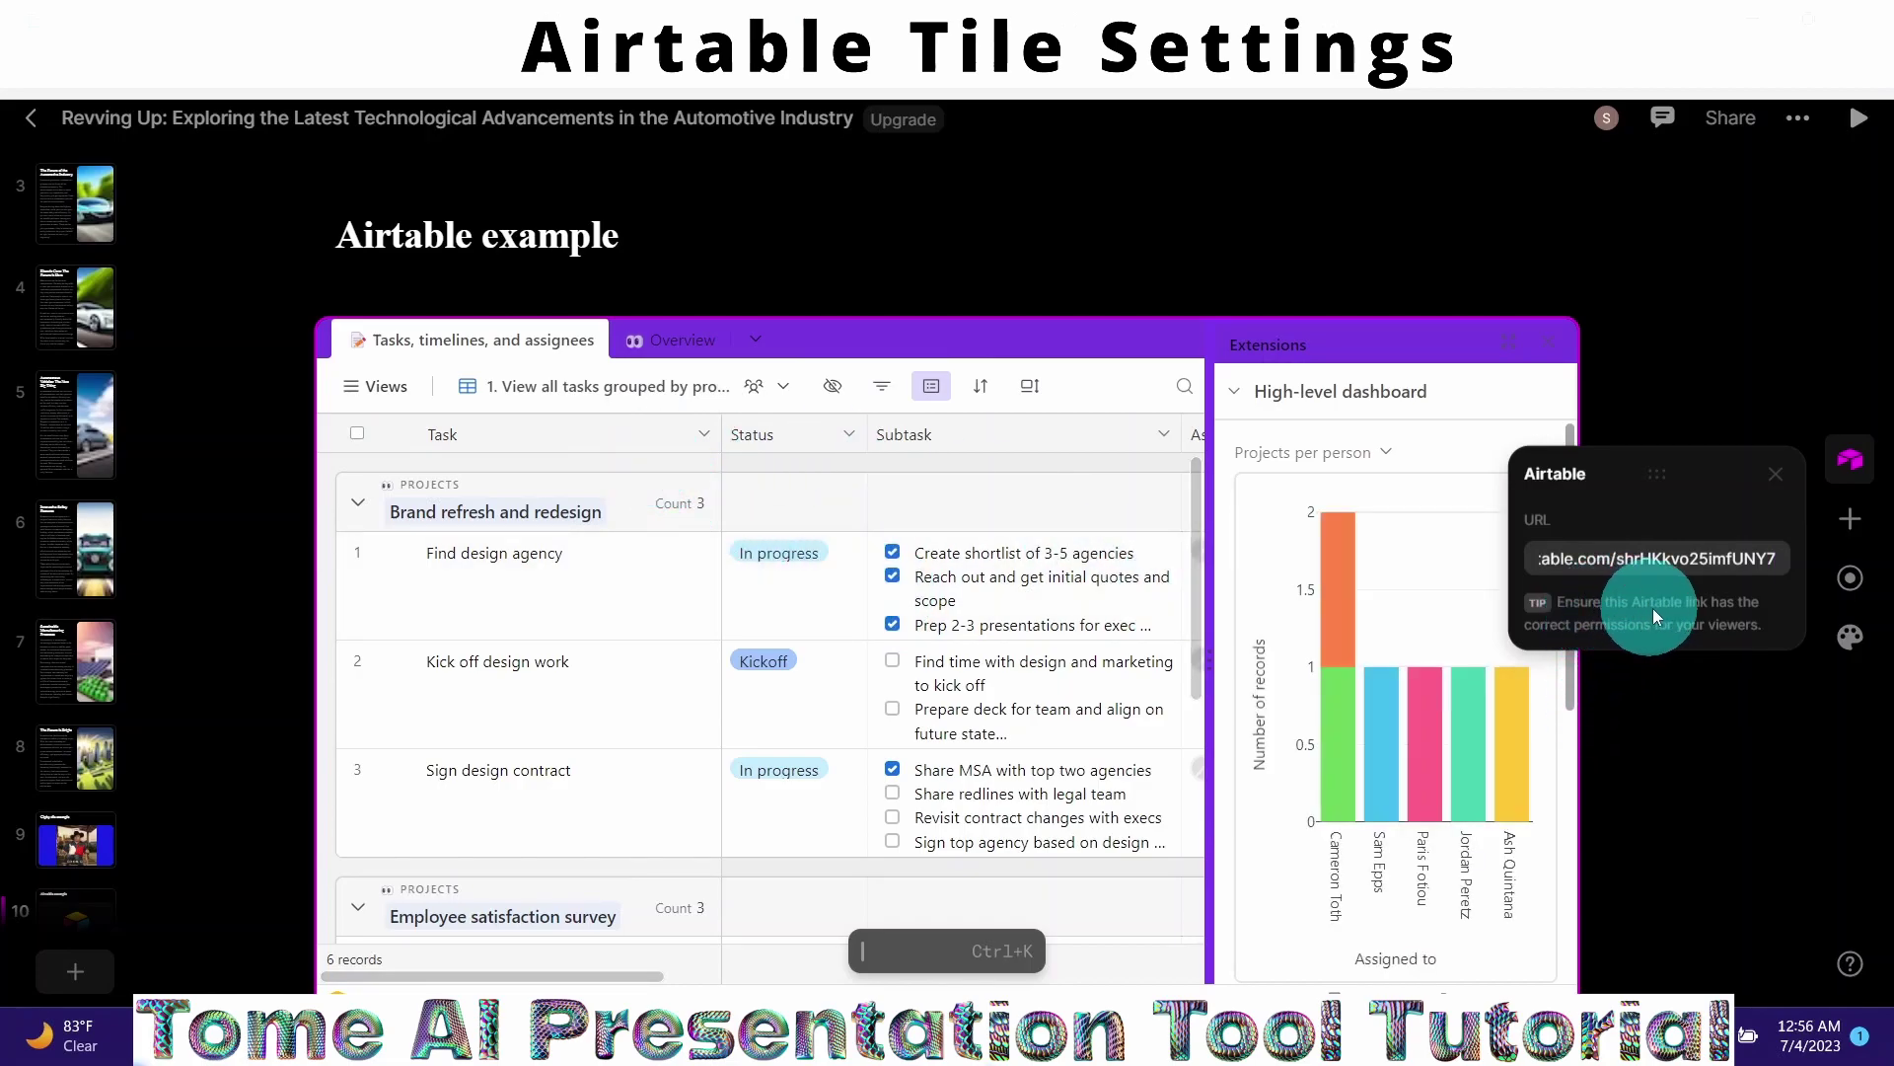